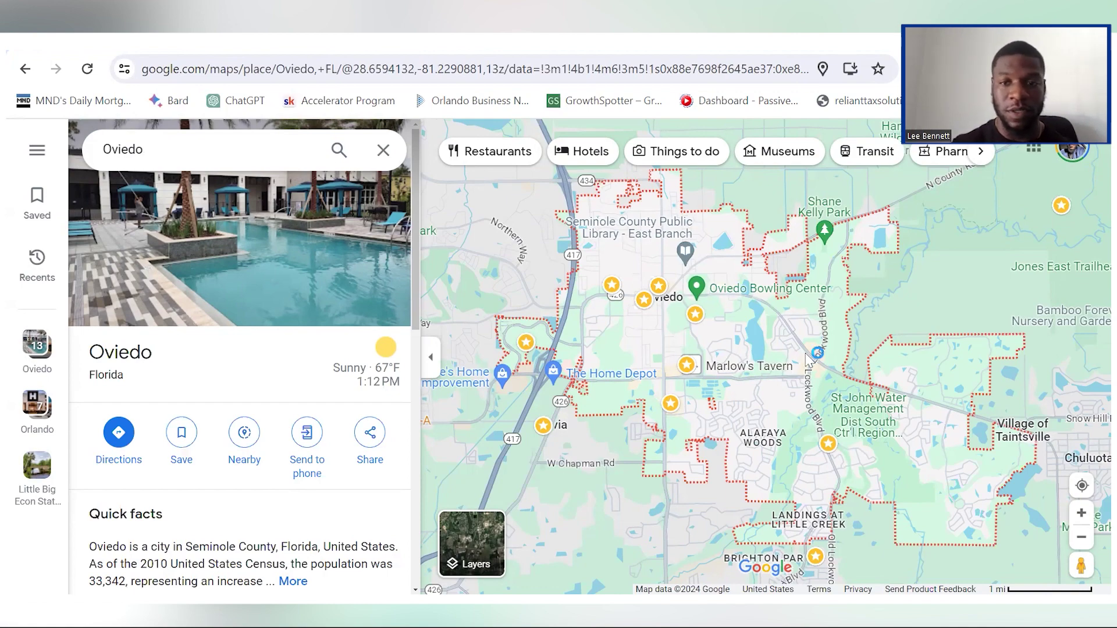
Preview Orlando on the map around Oviedo, and get directions from Oviedo, Florida to Central Business District, Orlando.
scroll(808, 359, down, 2)
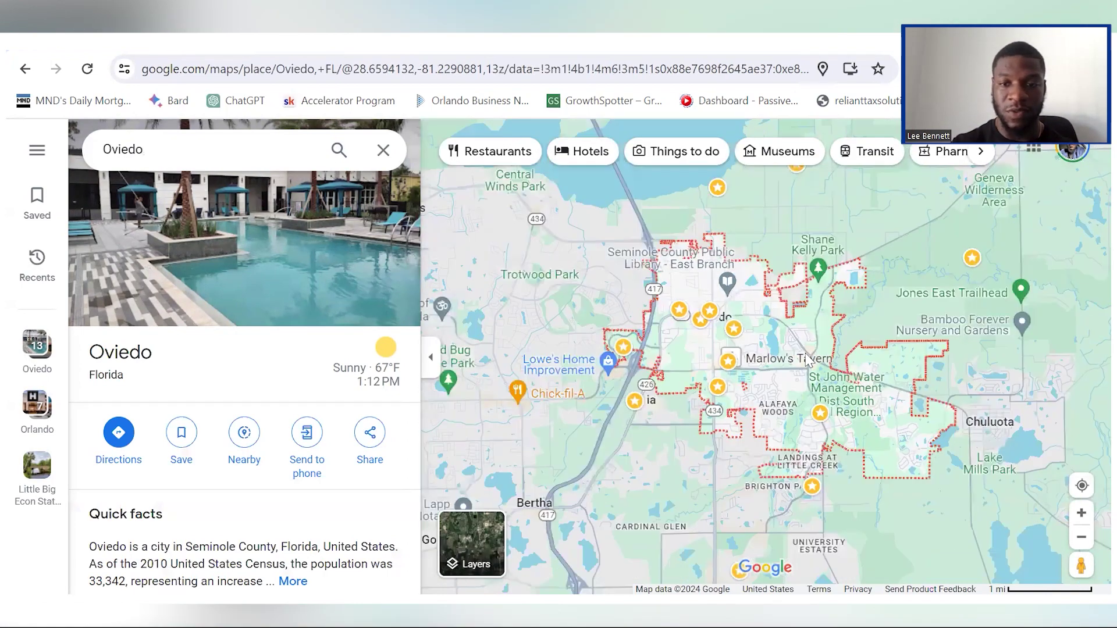
scroll(808, 359, down, 2)
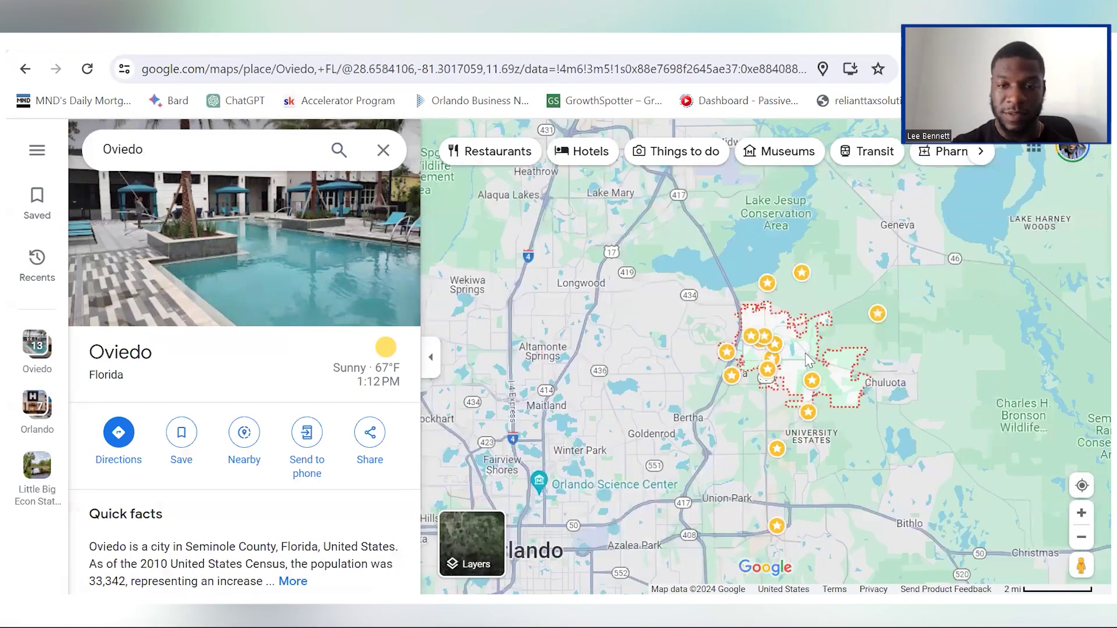
scroll(809, 359, down, 2)
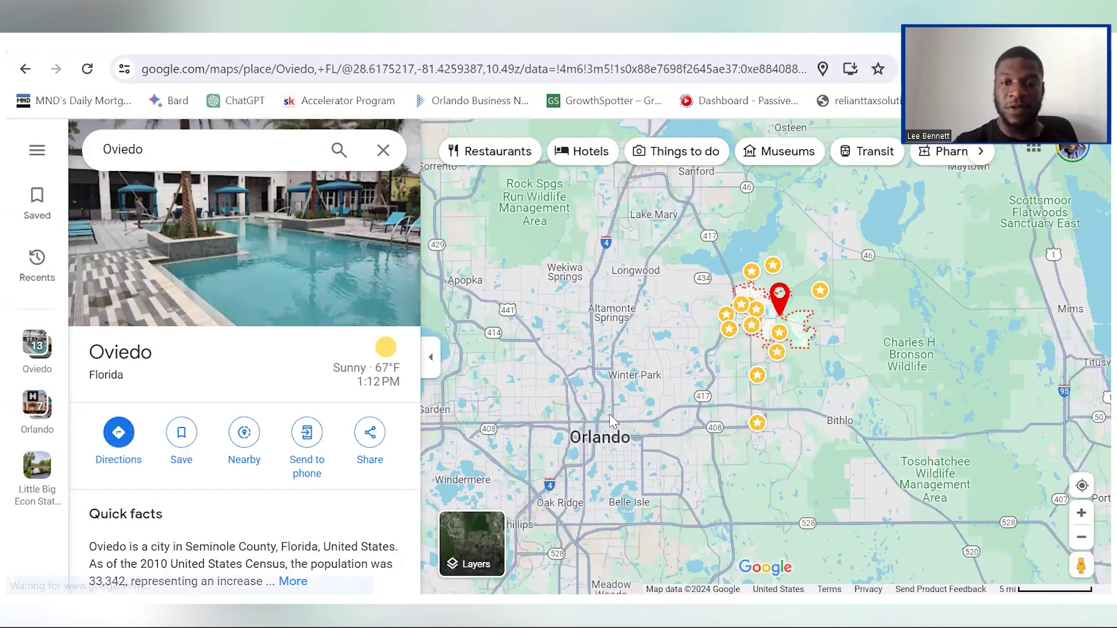
click(609, 440)
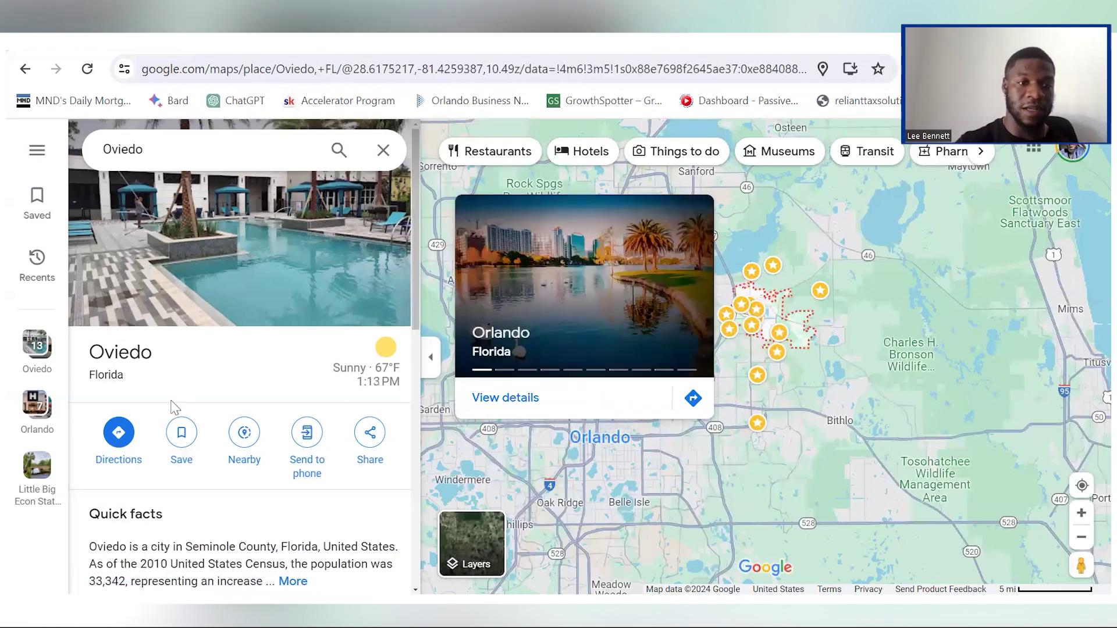
click(119, 430)
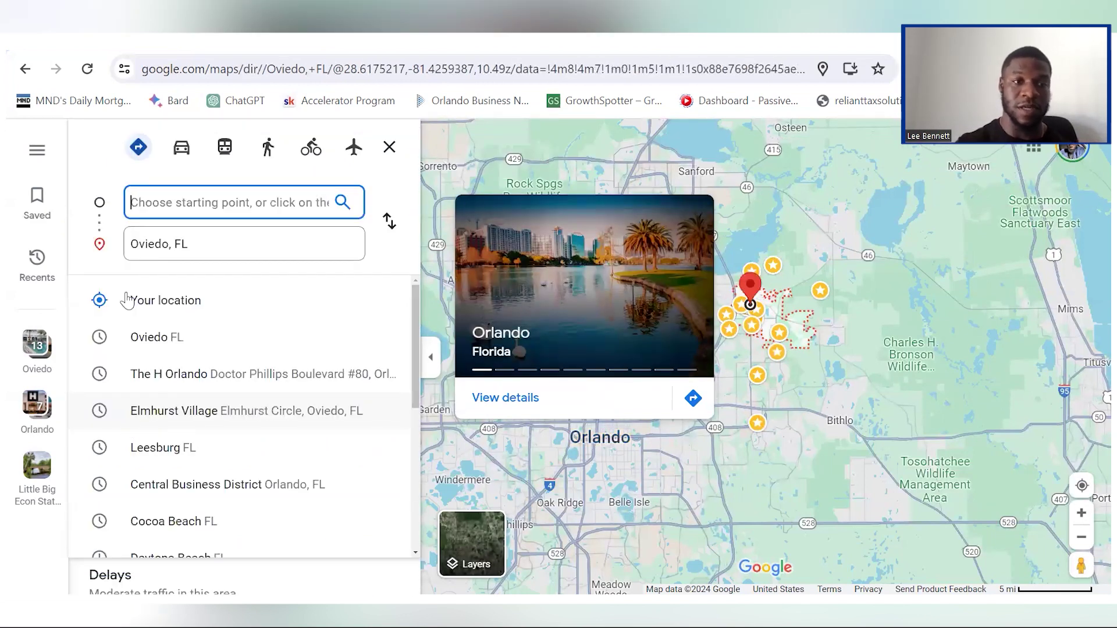
click(388, 221)
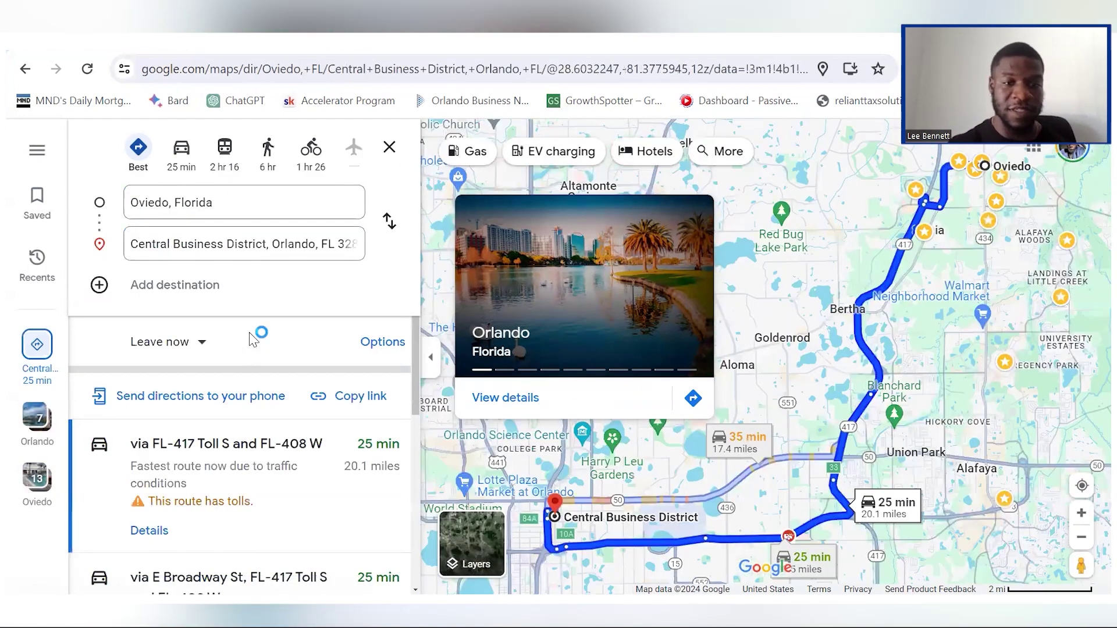
Look up the routes from Oviedo to Orlando International Airport (MCO) and to Universal Studios Florida.
click(244, 239)
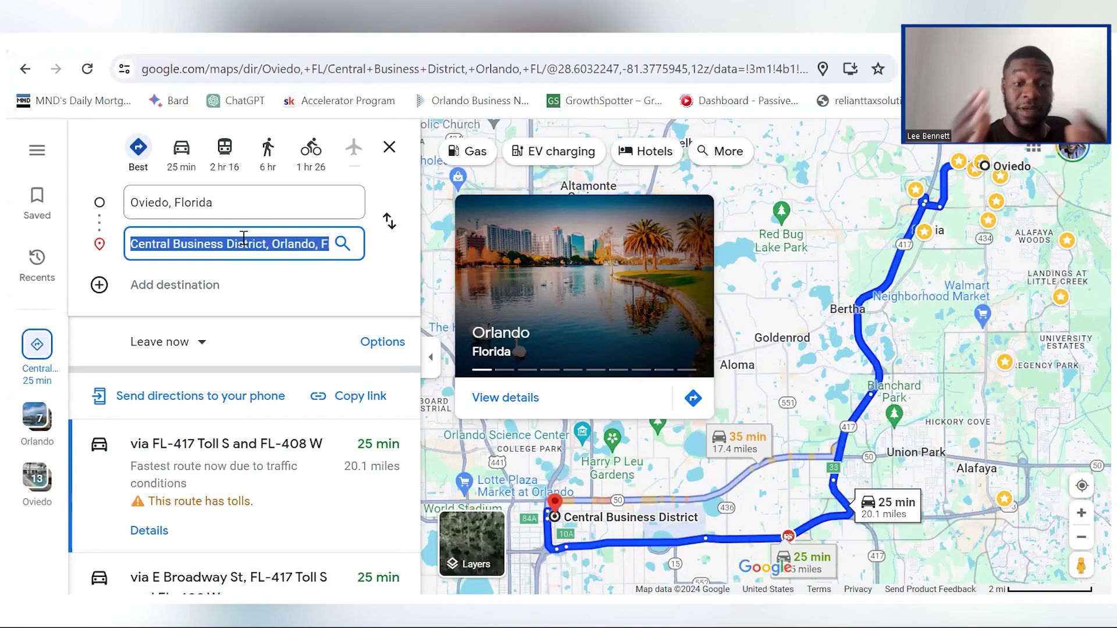
text(orlando)
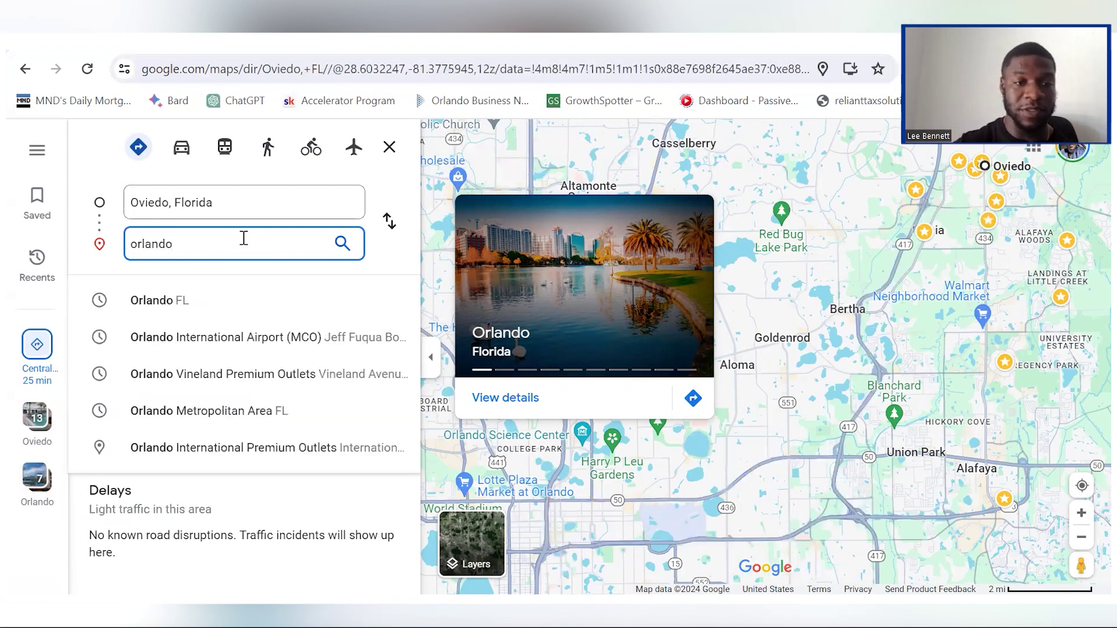
click(242, 339)
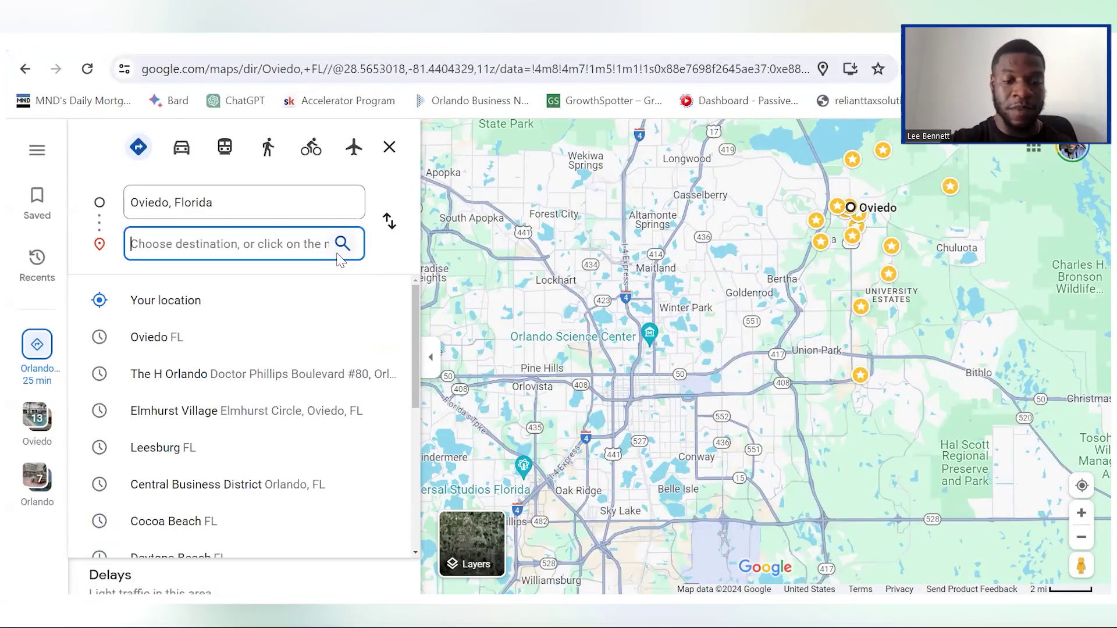
text(unive)
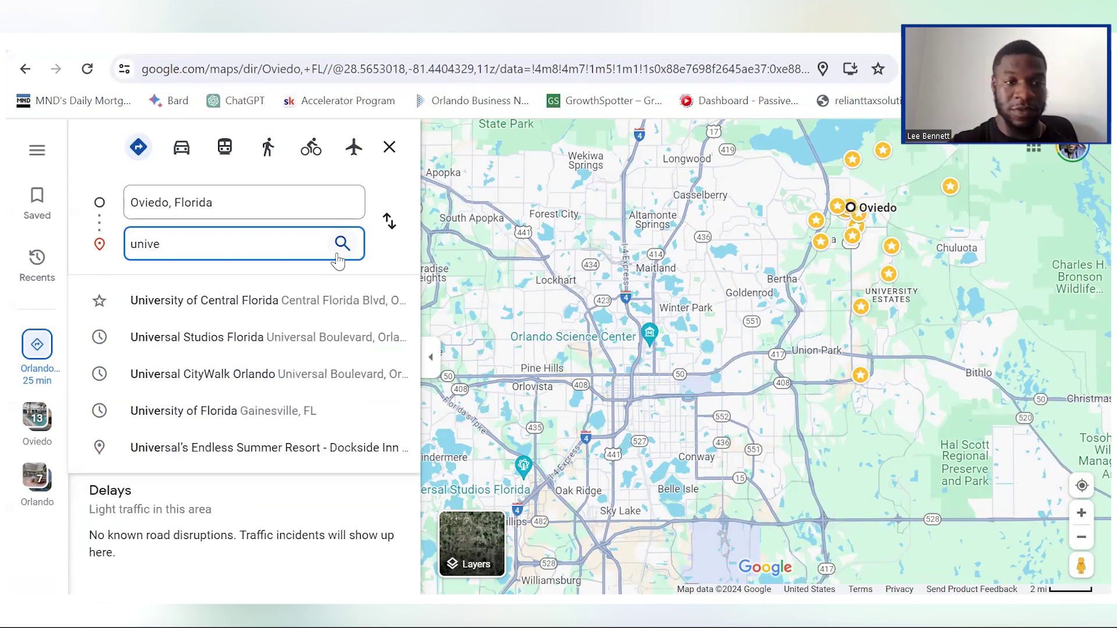
click(271, 337)
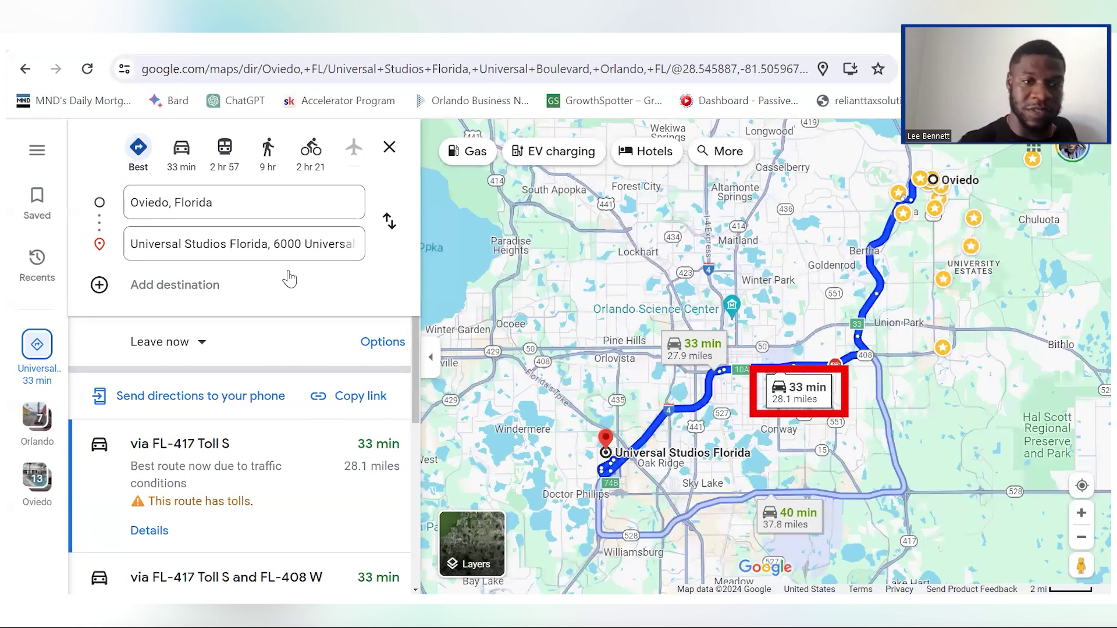
Change the route's destination to Disney's Animal Kingdom Theme Park, keeping Oviedo as the starting point.
click(222, 245)
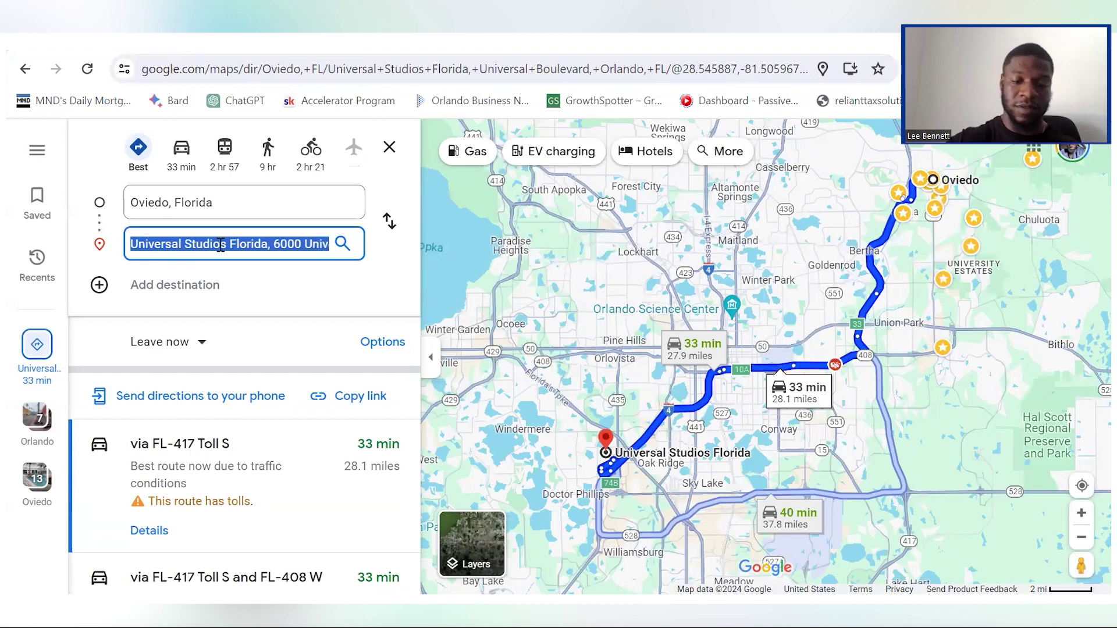
text(disney)
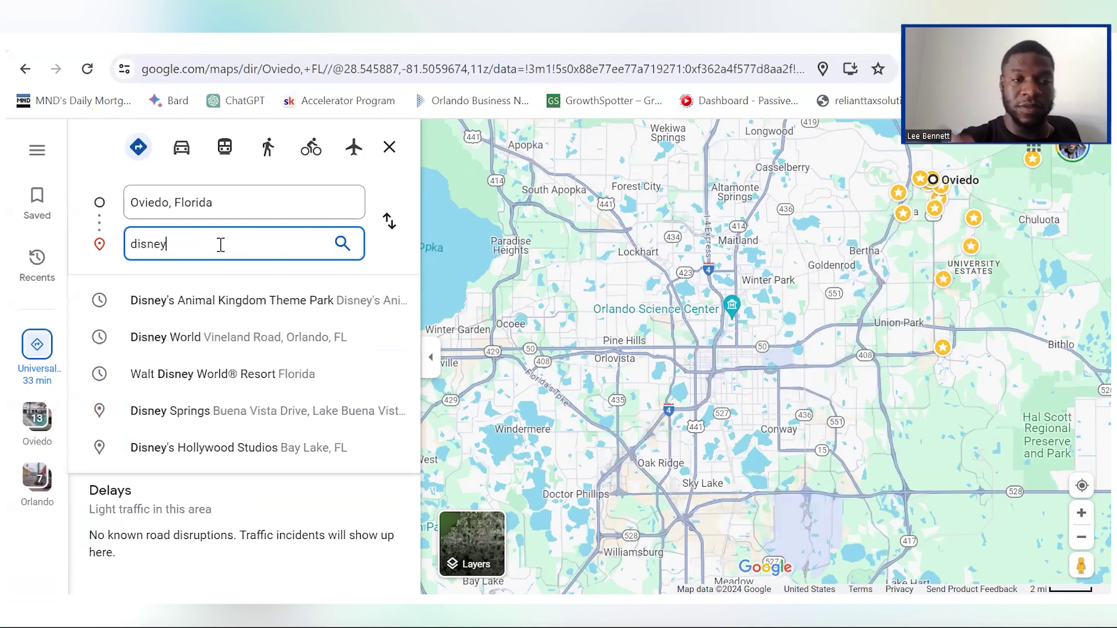
click(261, 303)
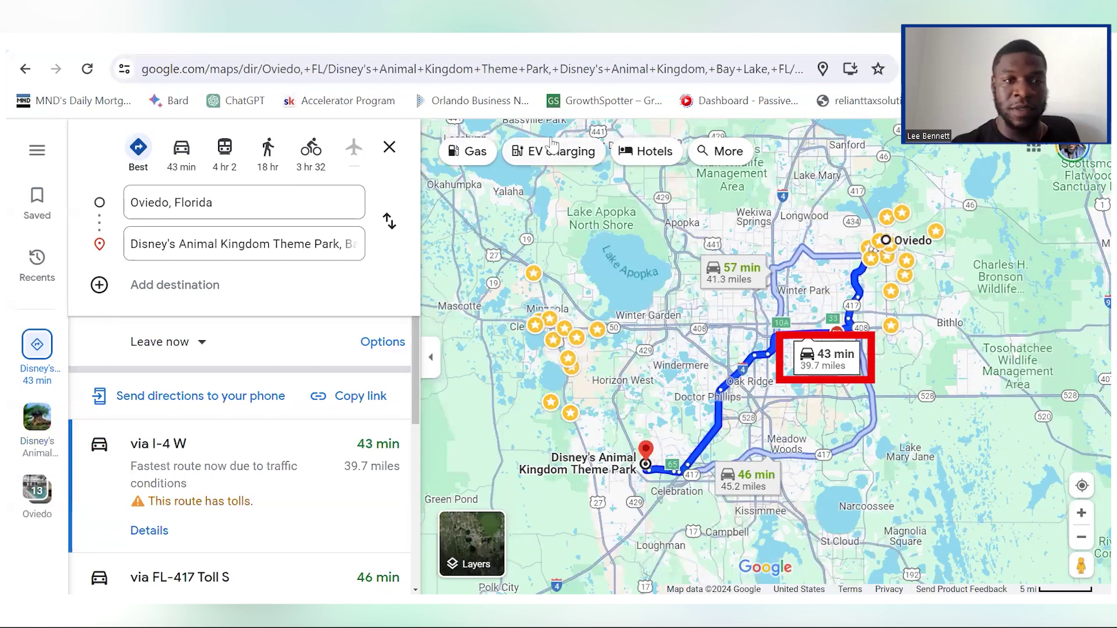
Get directions from Oviedo to UCF on Central Florida Blvd, Orlando.
click(271, 244)
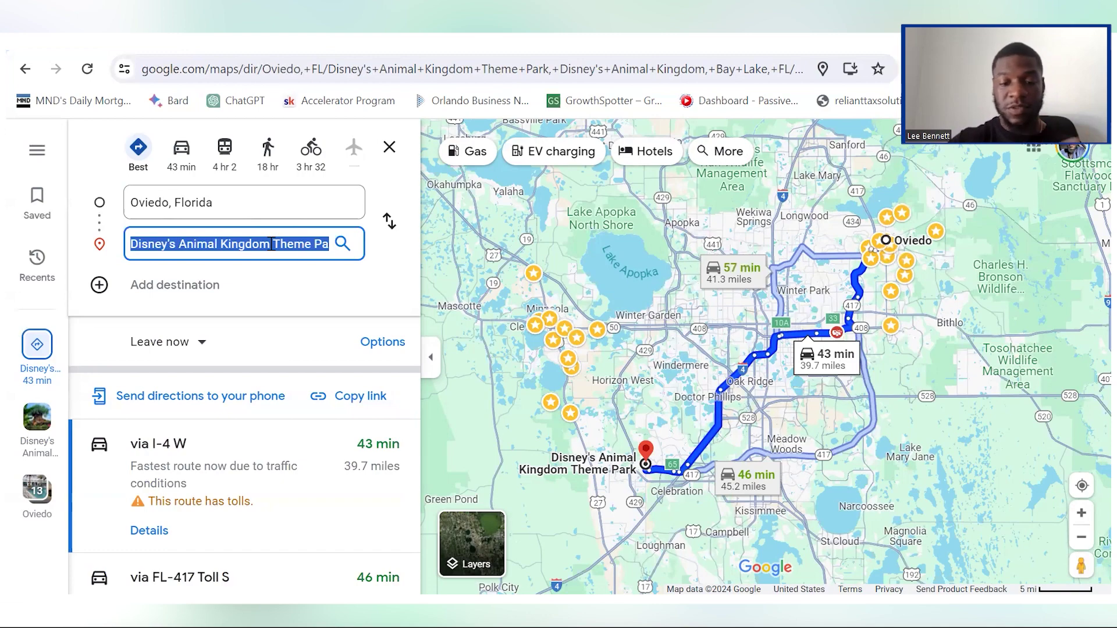
text(uc)
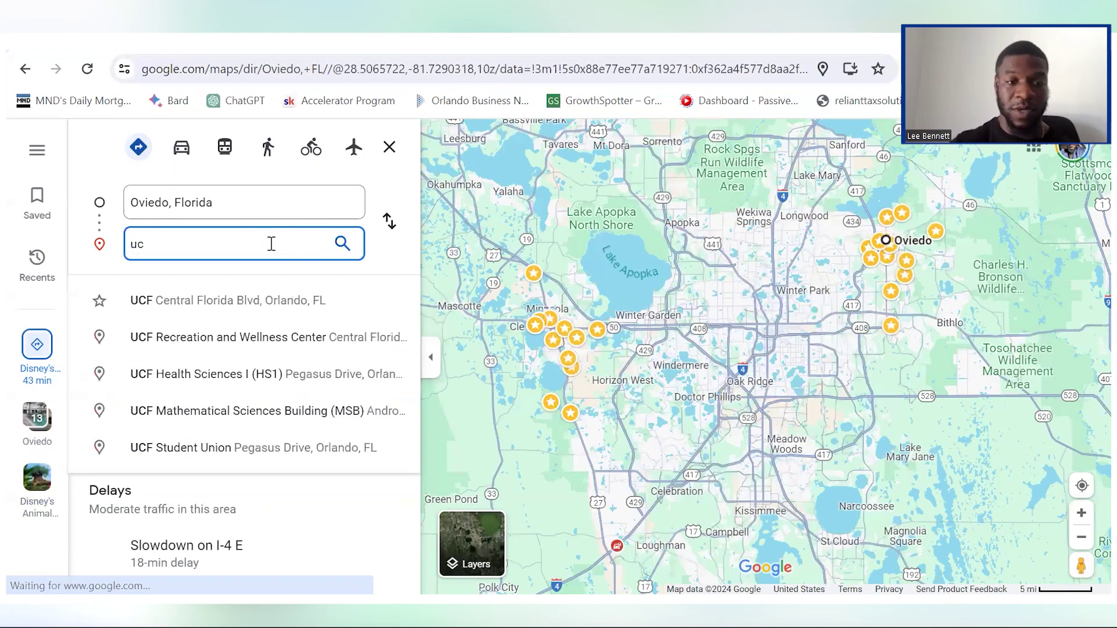
text(f)
click(206, 308)
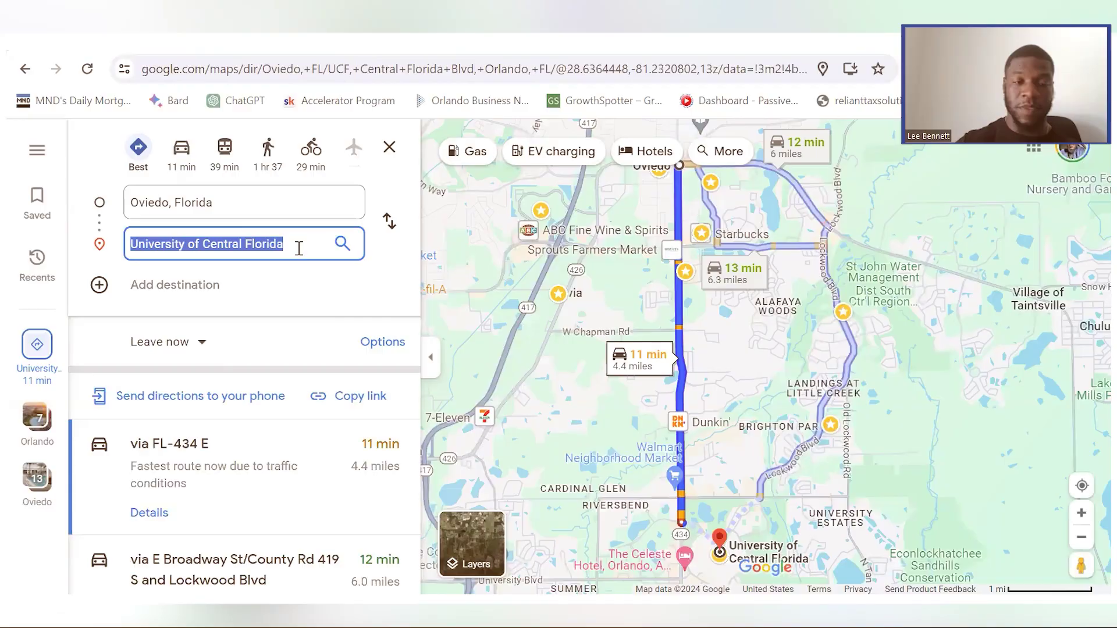
Look up the routes from Oviedo to Daytona Beach, FL and to Cocoa Beach, FL.
key(BackSpace)
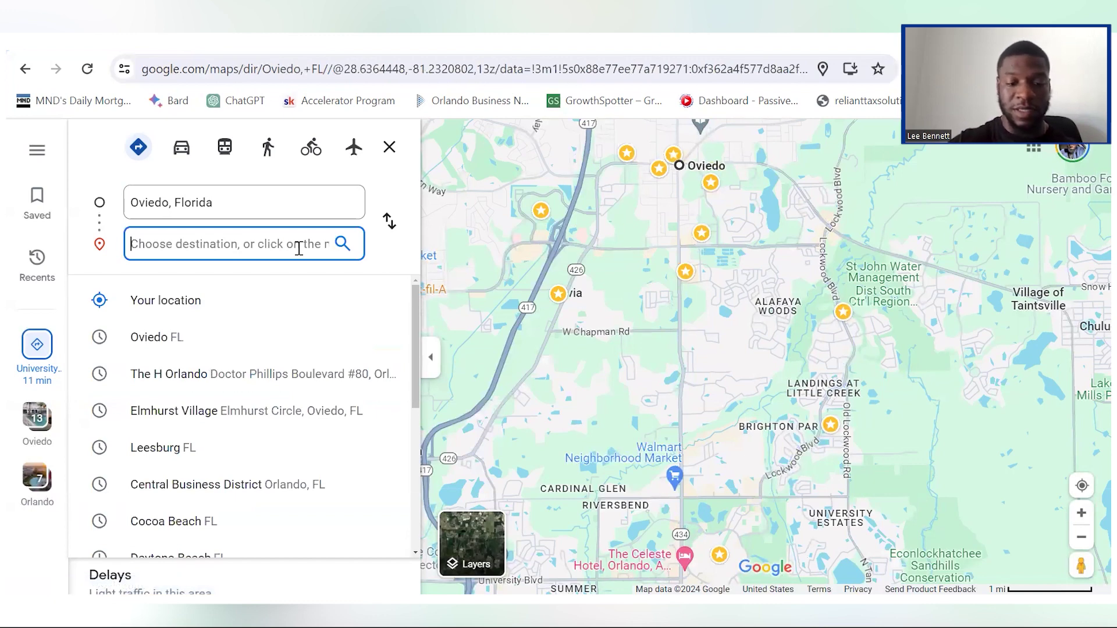
text(day)
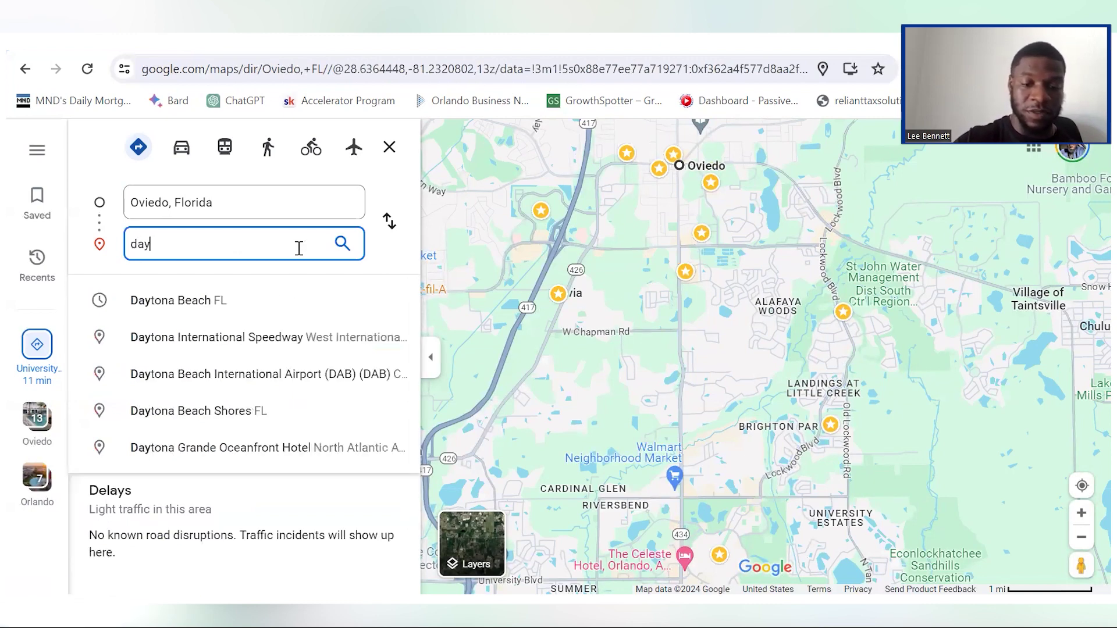
text(tona)
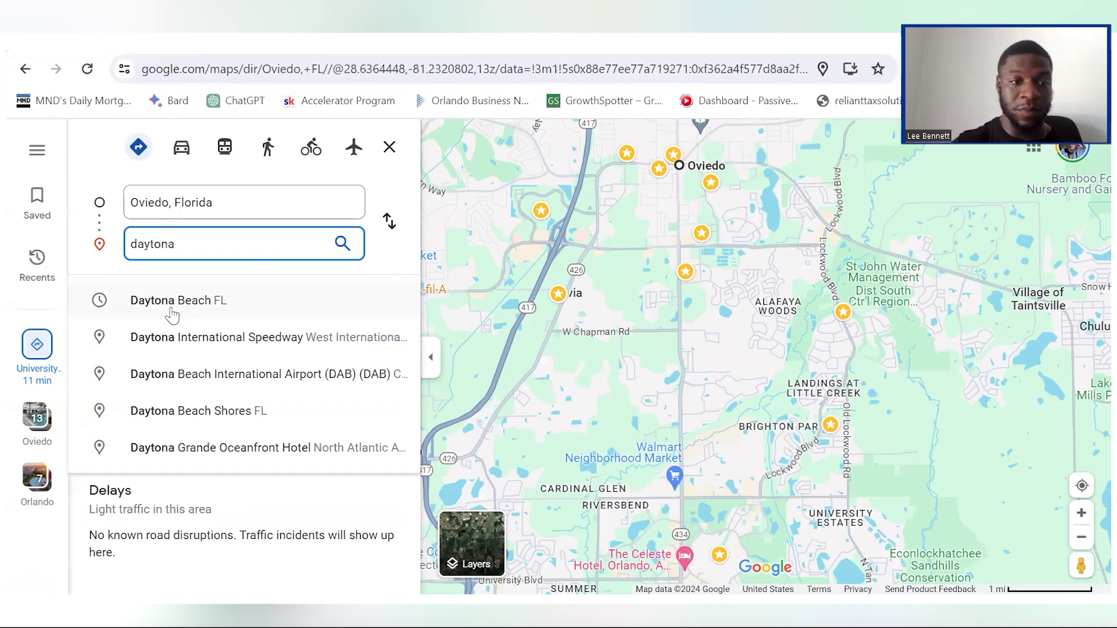
click(172, 309)
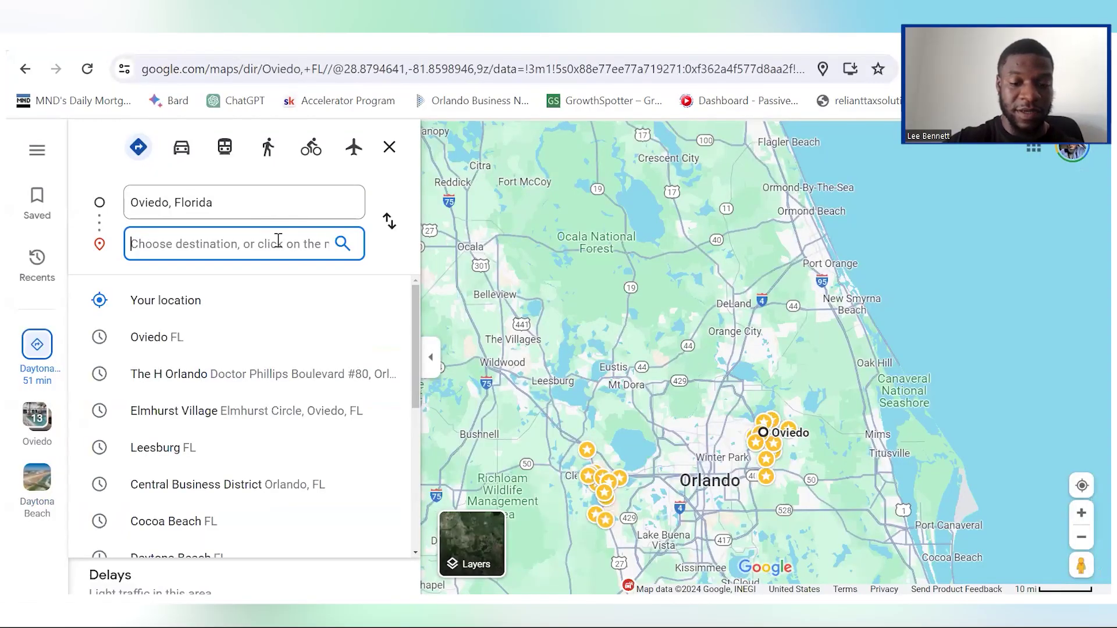
text(coco)
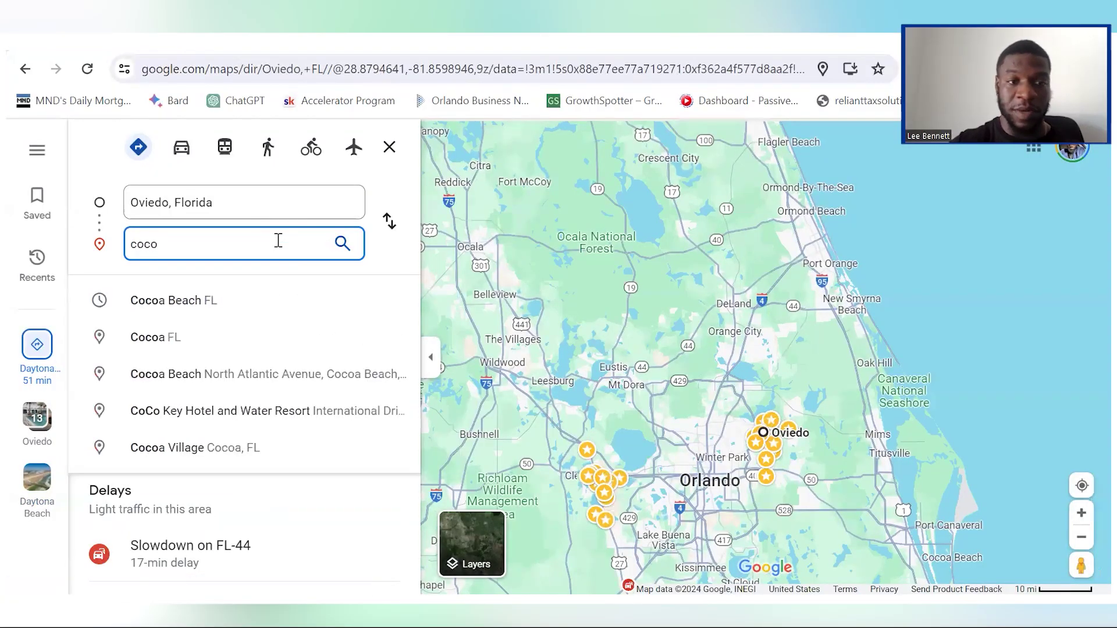
click(156, 301)
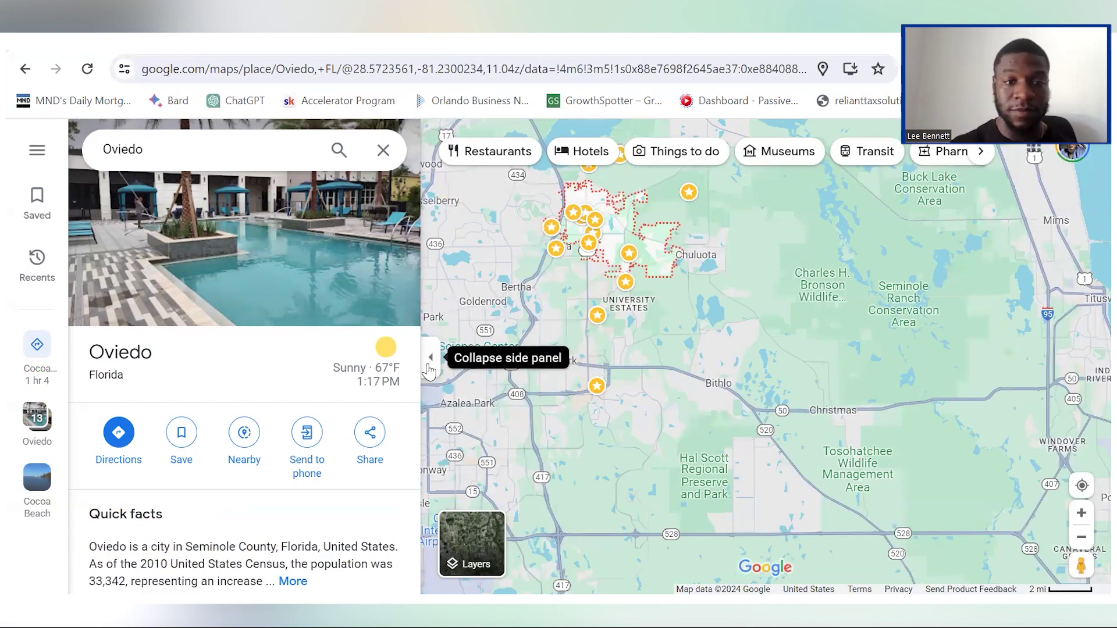
Hide the place details and examine Oviedo's location relative to Orlando and the Atlantic coast.
click(429, 360)
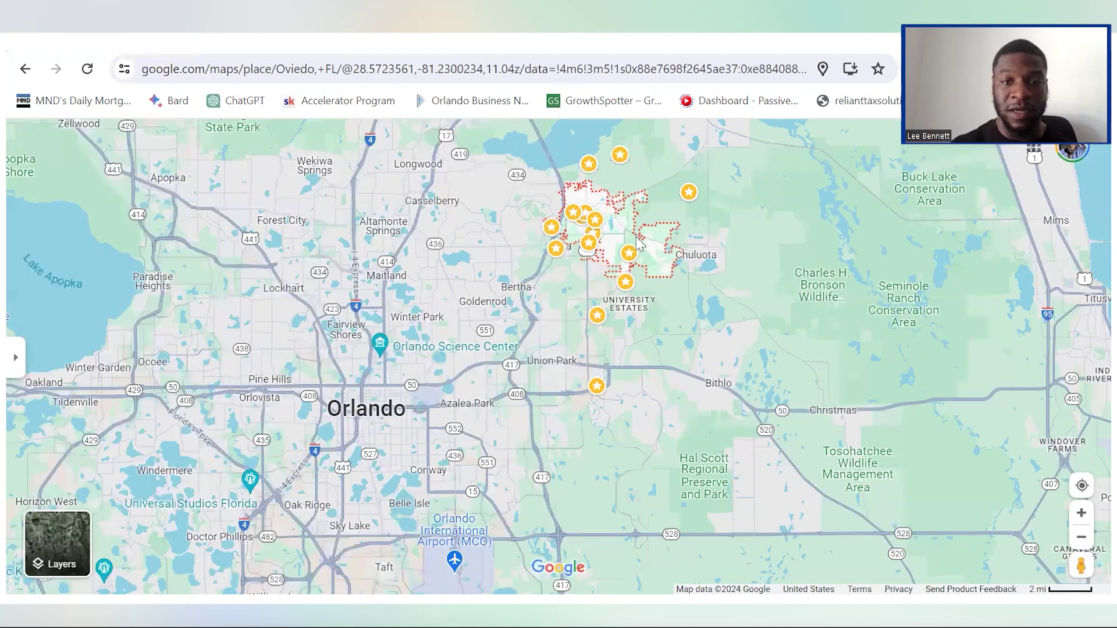
scroll(638, 243, up, 3)
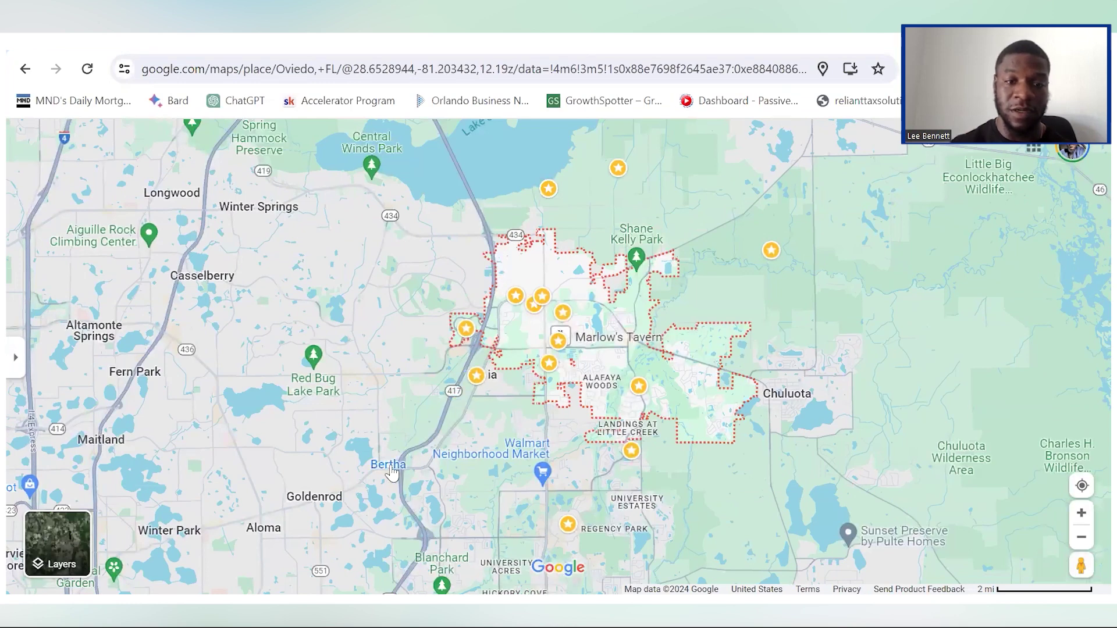
scroll(528, 324, down, 1)
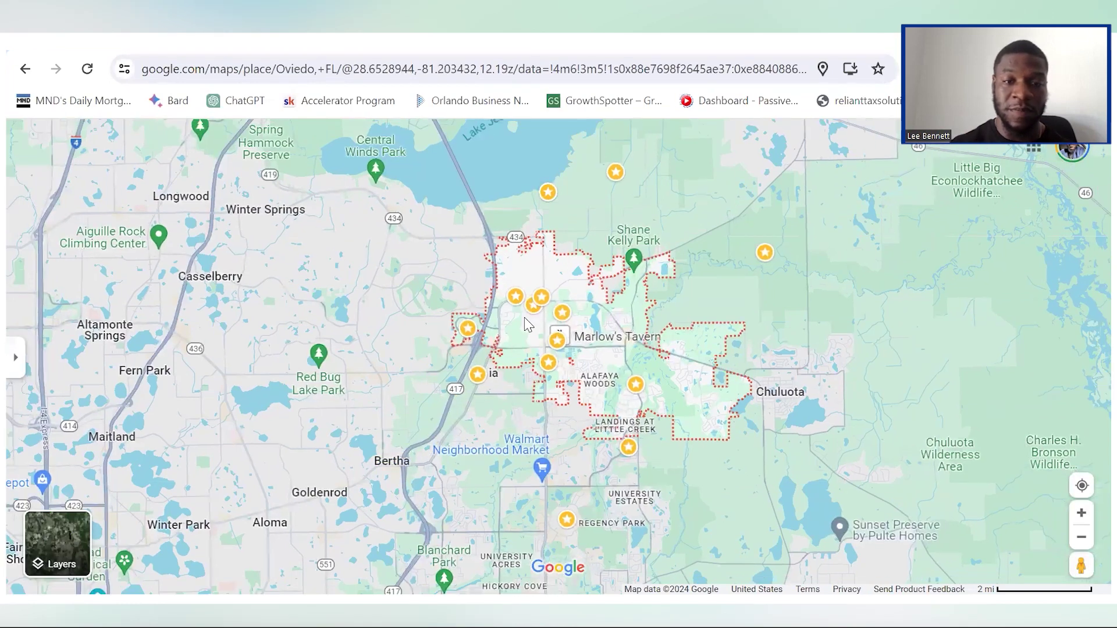
scroll(528, 325, down, 2)
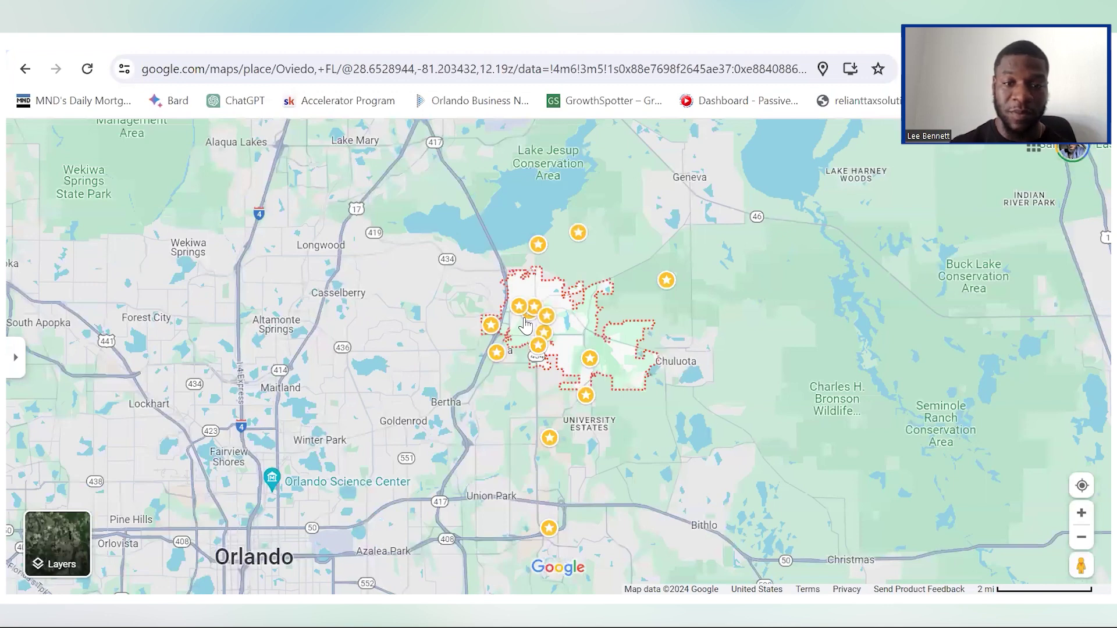
scroll(526, 325, down, 3)
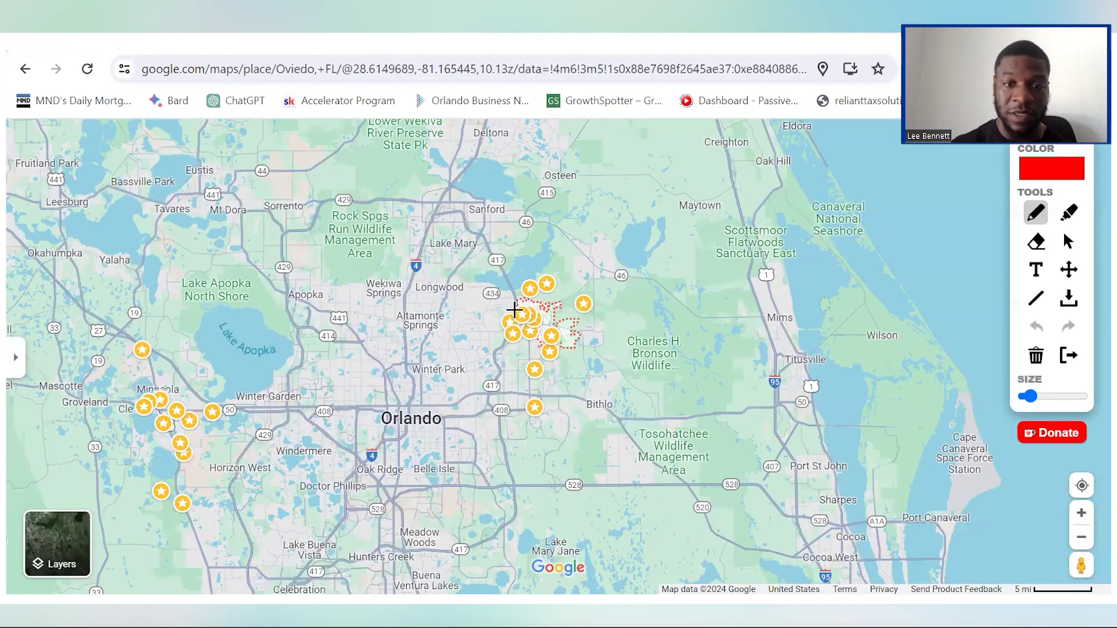
Trace highway 417 with a red freehand pencil line from Oviedo south and around the southern side of Orlando.
mouse_move(517, 304)
mouse_down()
mouse_move(492, 399)
mouse_move(501, 420)
mouse_move(491, 408)
mouse_move(406, 419)
mouse_up()
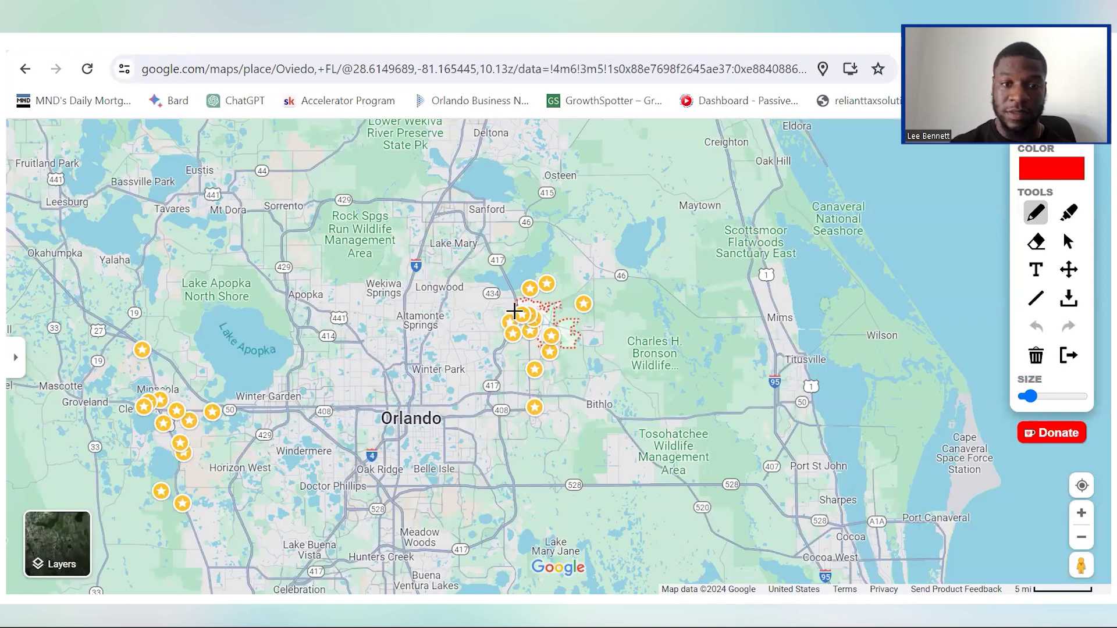
drag(515, 312, 503, 354)
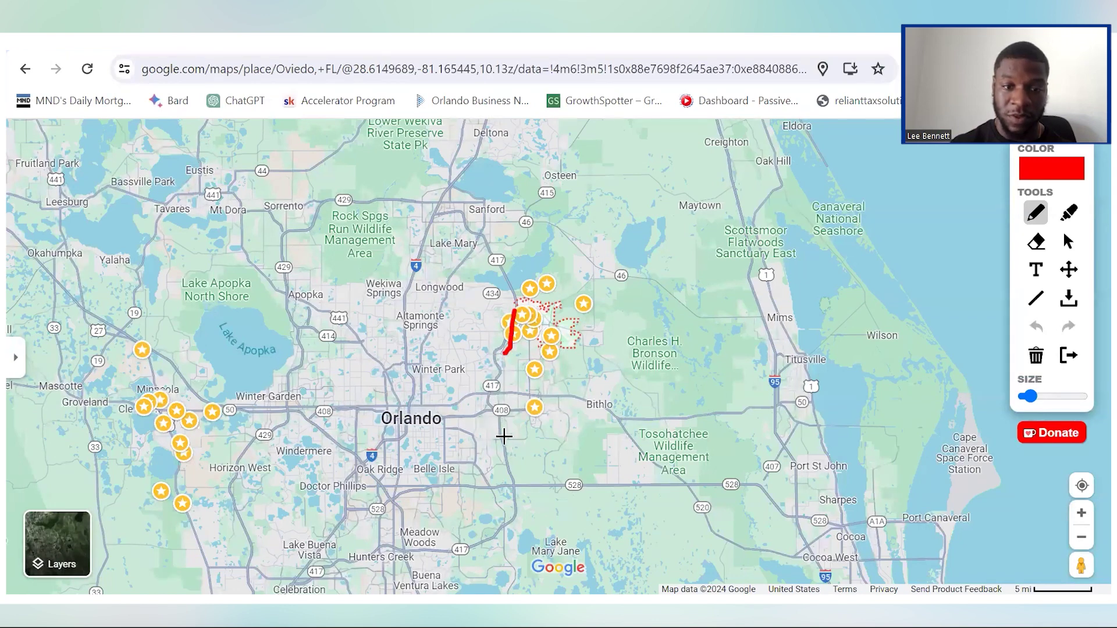
mouse_move(511, 472)
mouse_down()
mouse_move(514, 523)
mouse_move(495, 537)
mouse_move(399, 553)
mouse_move(379, 540)
mouse_move(336, 561)
mouse_up()
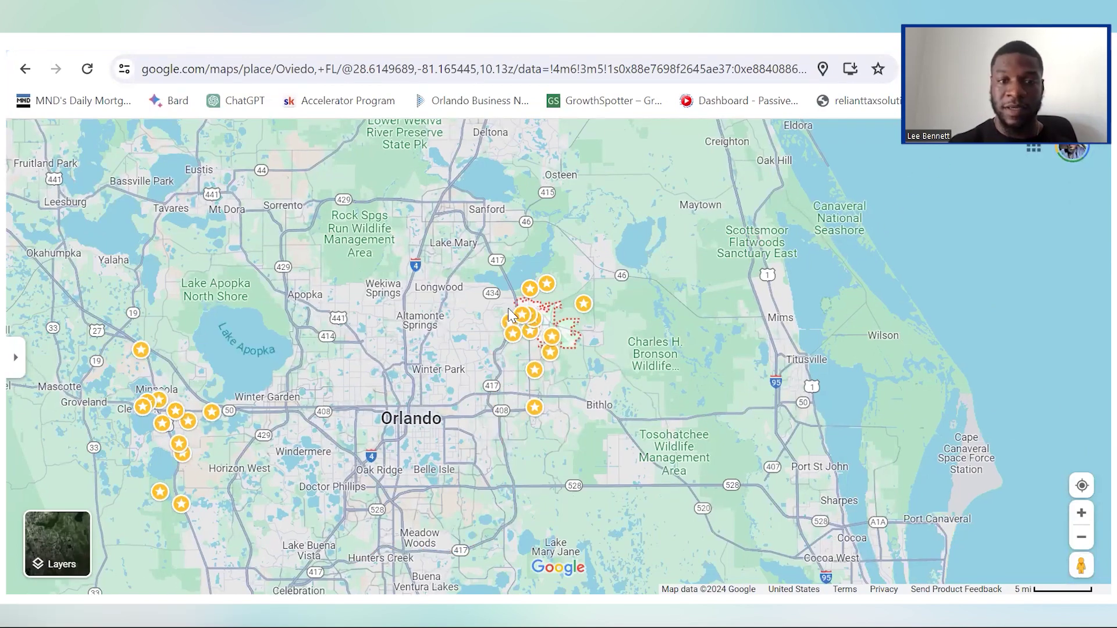
Examine Oviedo's landmarks and main roads up close, around E Mitchell Hammock Rd, Lockwood Blvd and Seminole County Road 419.
scroll(523, 318, up, 3)
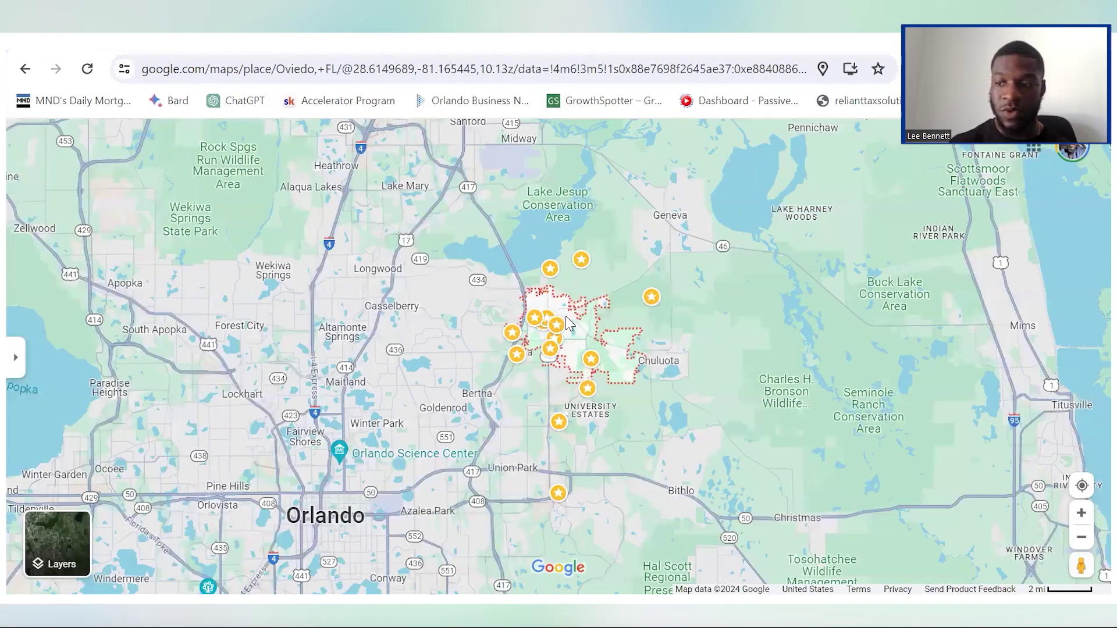
scroll(567, 323, up, 3)
mouse_move(591, 326)
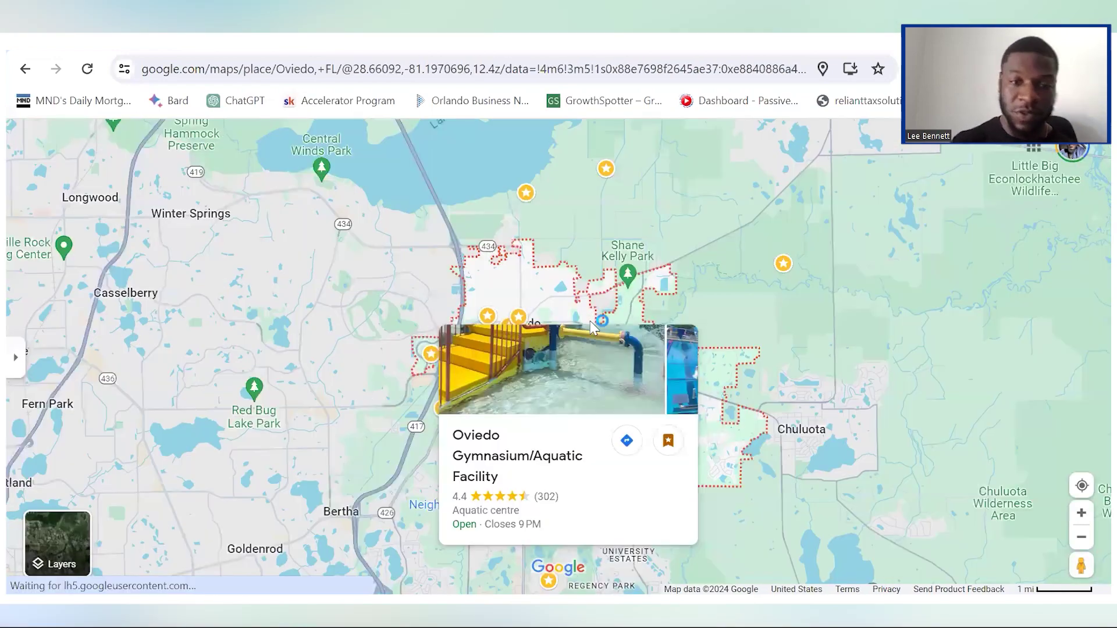
scroll(582, 338, up, 2)
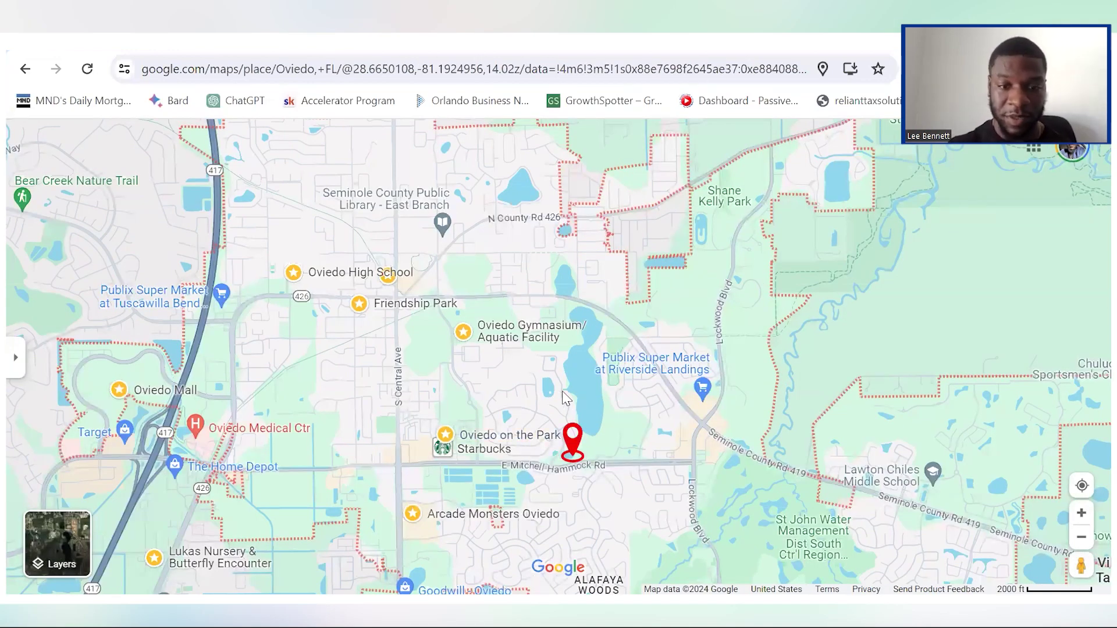
drag(538, 347, 523, 312)
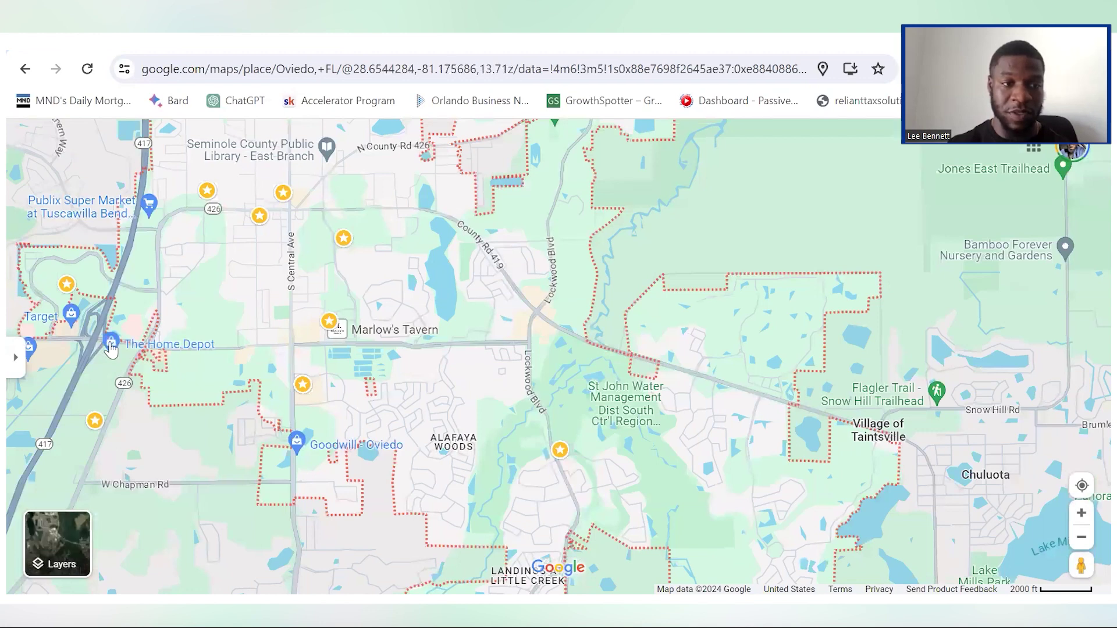
Examine the roads and landmarks around Oviedo and the city's position relative to highway 417, Winter Park and Orlando.
drag(96, 342, 120, 342)
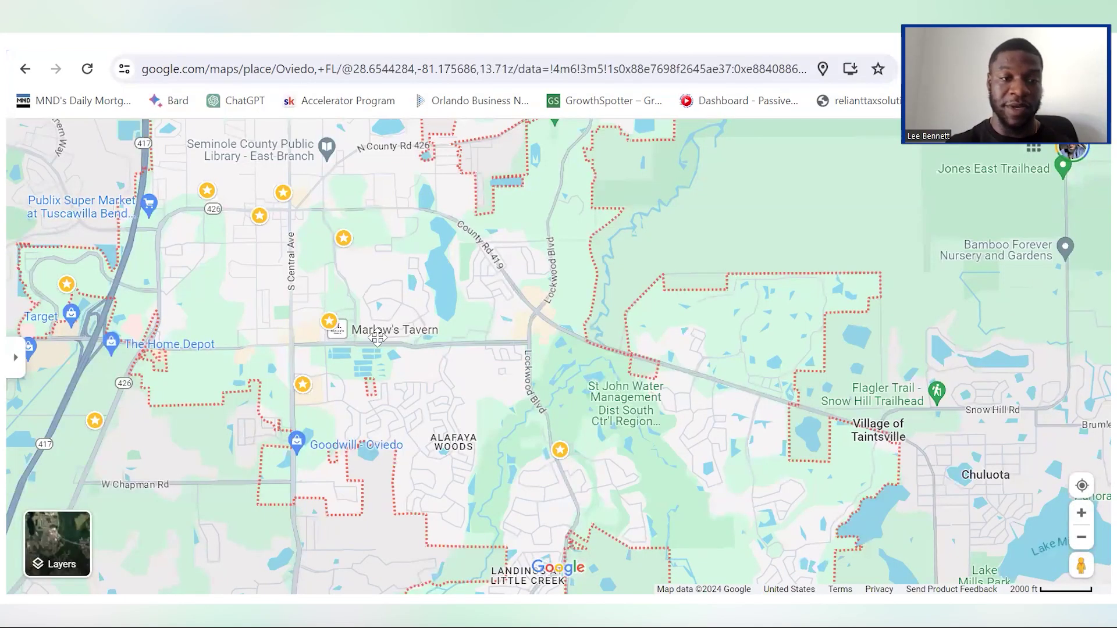
drag(612, 340, 638, 340)
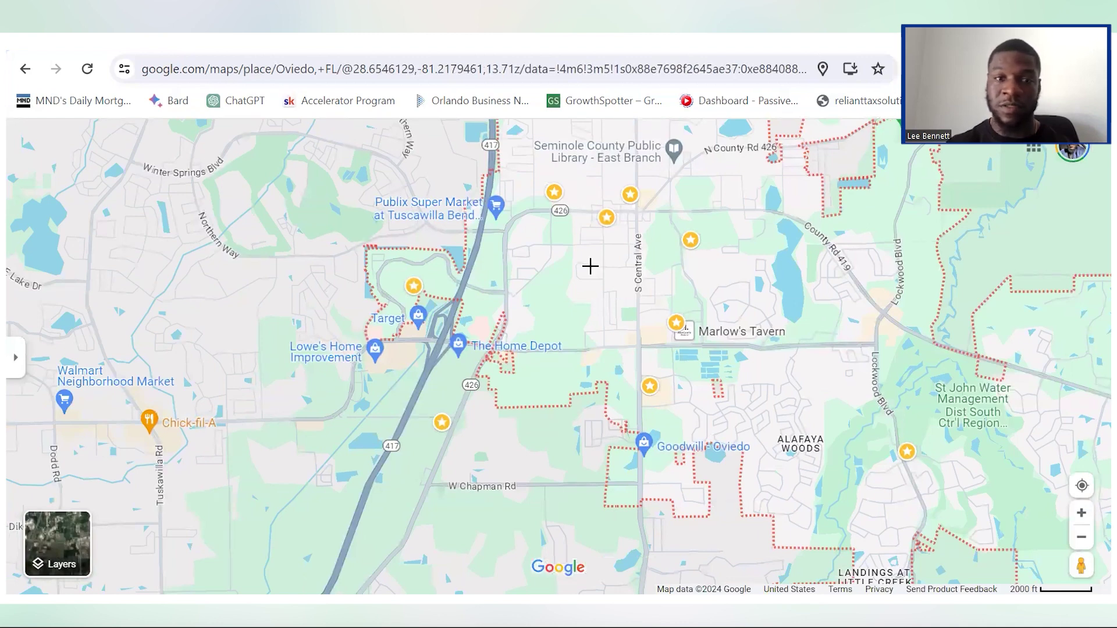
key(Escape)
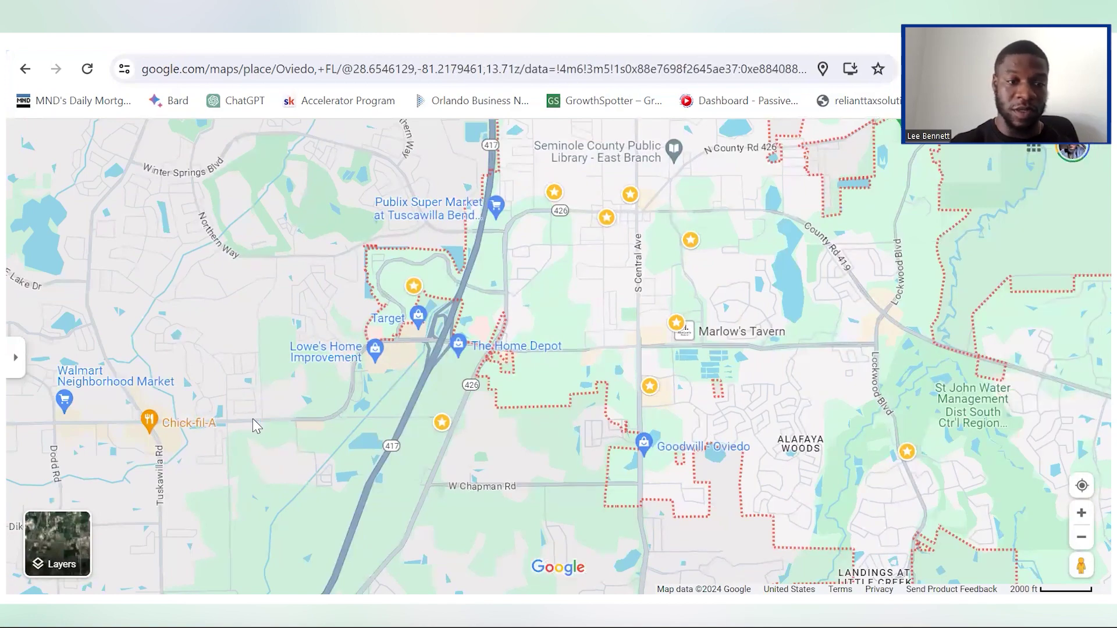
scroll(254, 420, down, 2)
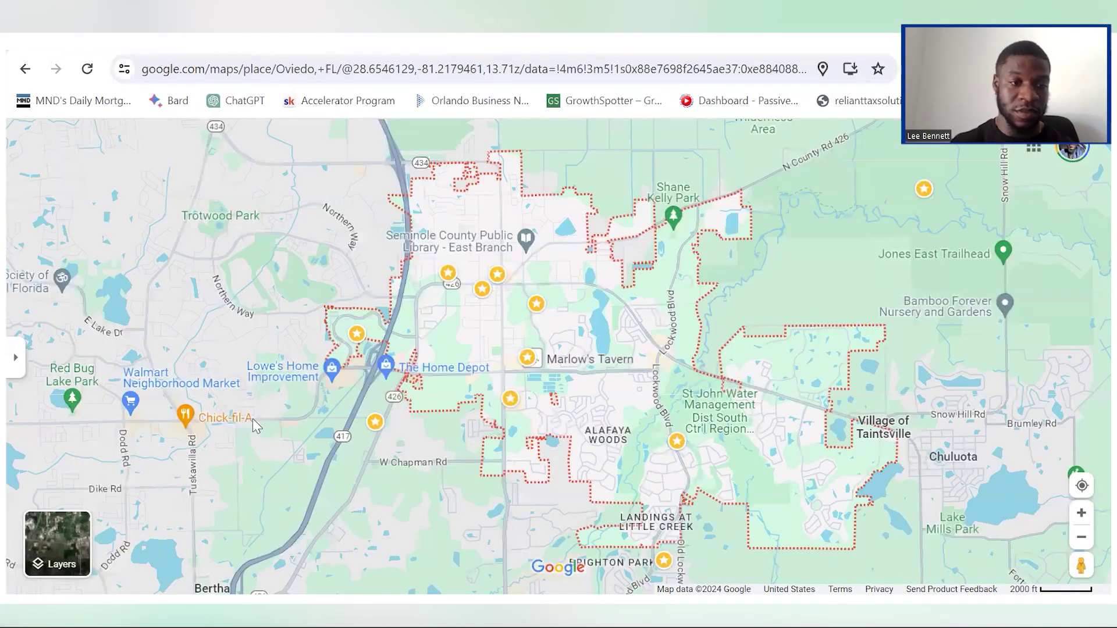
scroll(252, 418, down, 3)
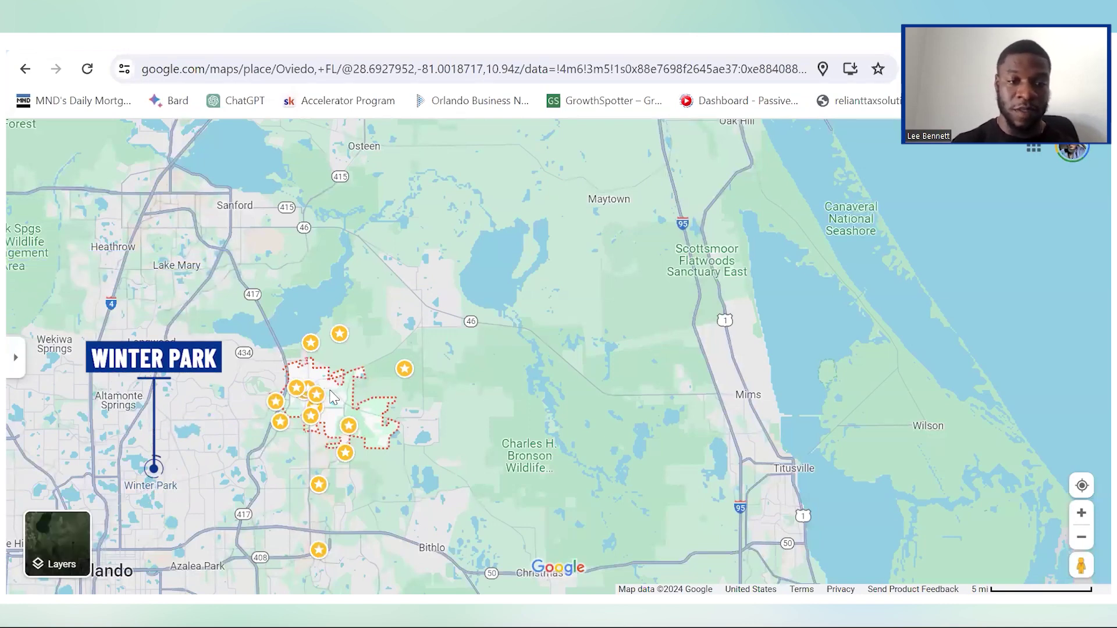
scroll(332, 397, up, 3)
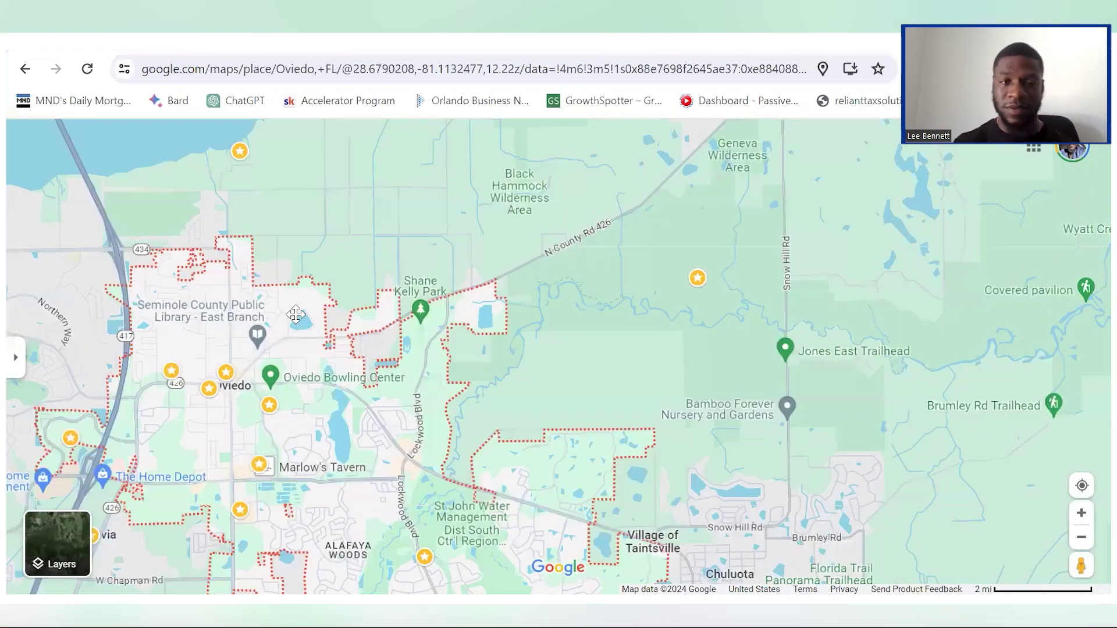
scroll(570, 259, up, 2)
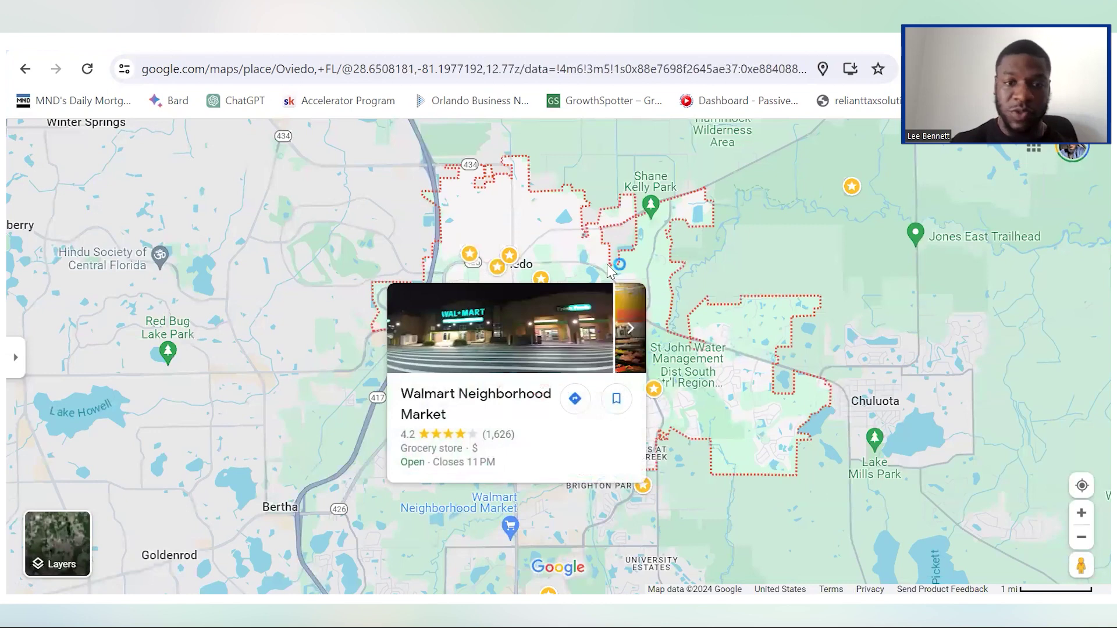
mouse_move(527, 333)
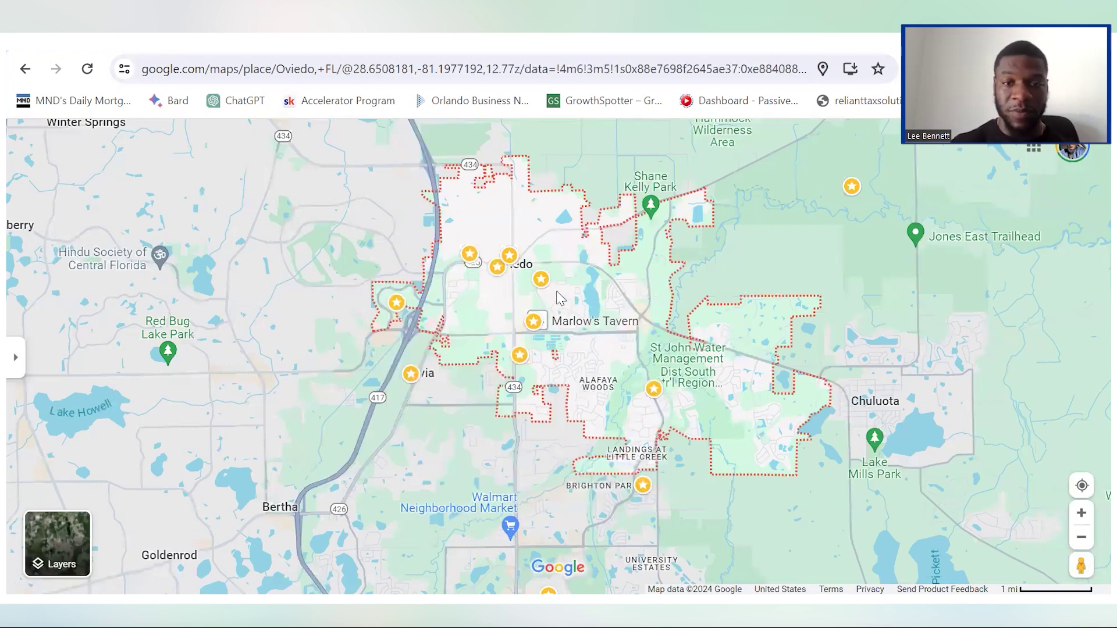
scroll(560, 298, down, 1)
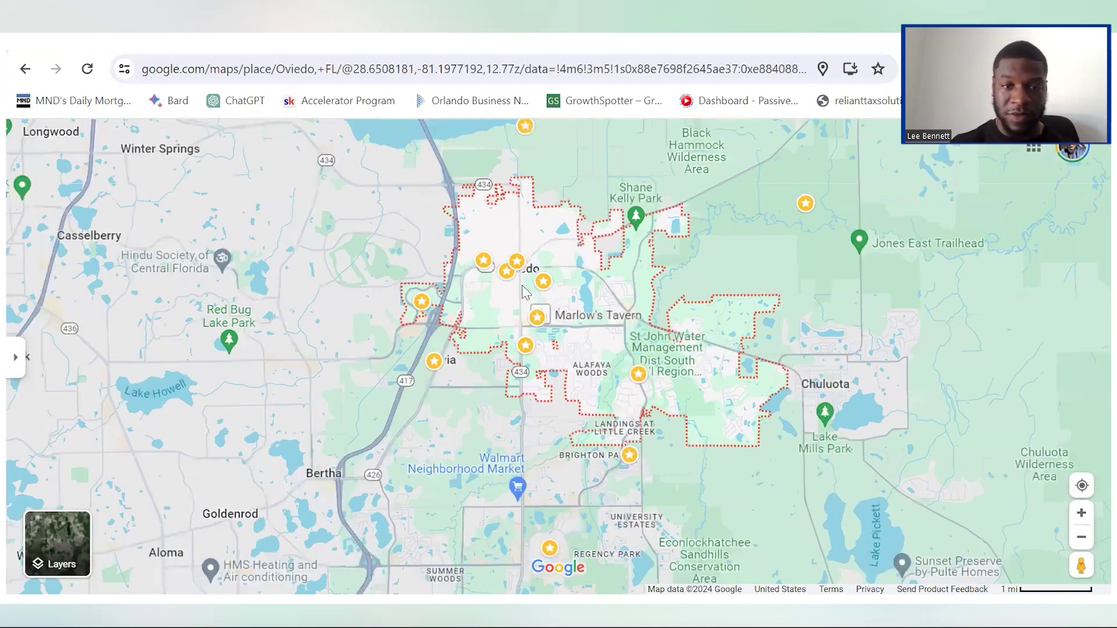
Trace road 434 with a red freehand pencil line from Oviedo south to Alafaya, and clear the drawing.
drag(522, 285, 520, 217)
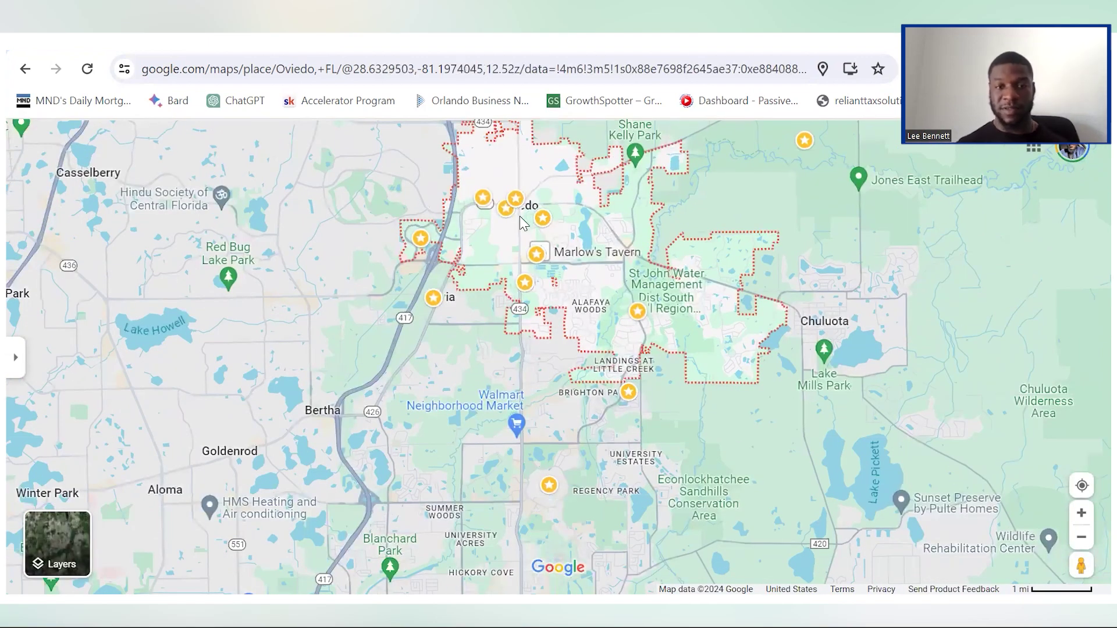
click(522, 261)
mouse_move(540, 263)
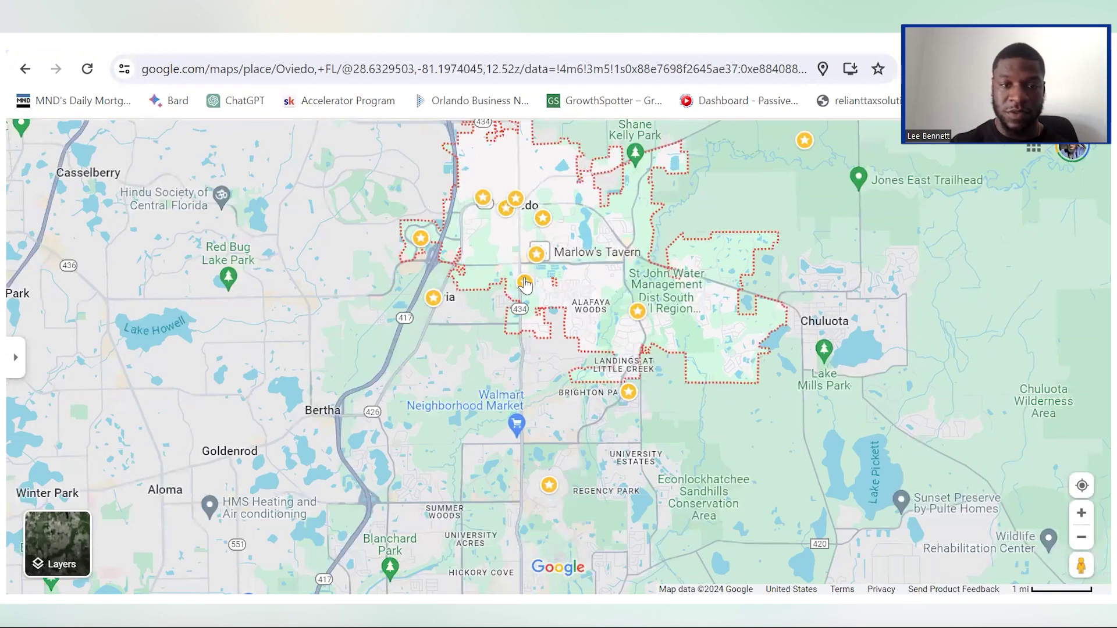
scroll(762, 324, down, 3)
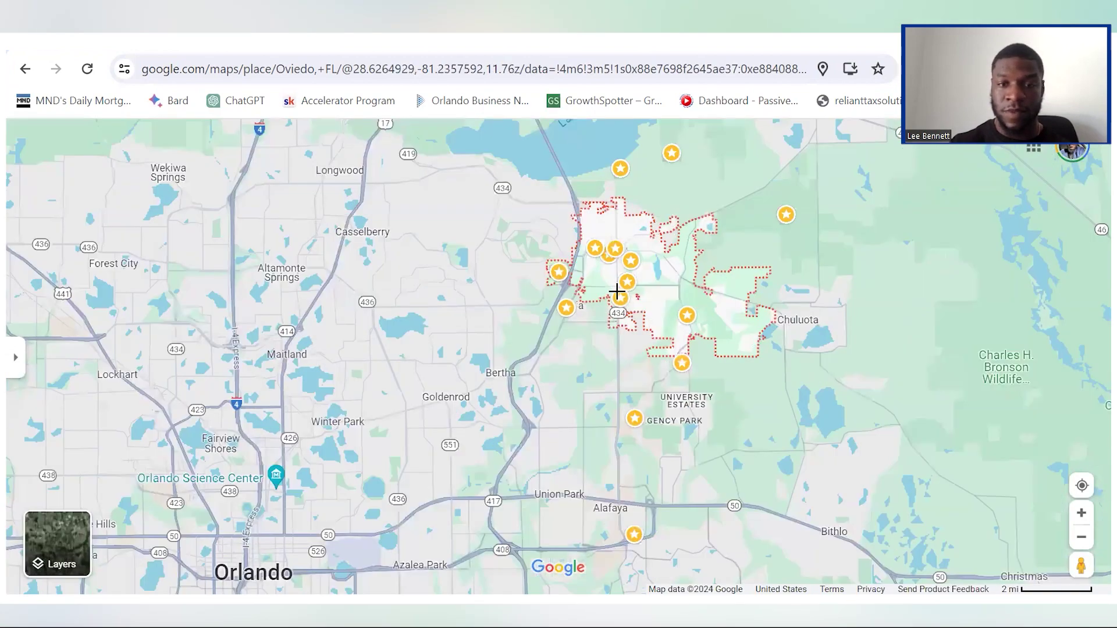
drag(619, 285, 619, 374)
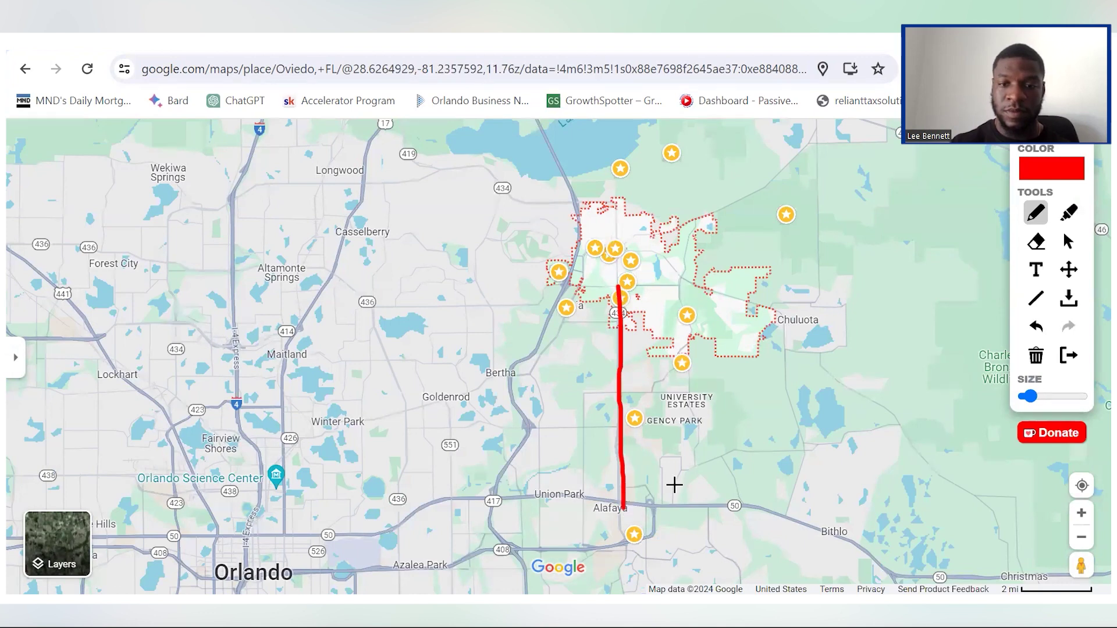
key(Escape)
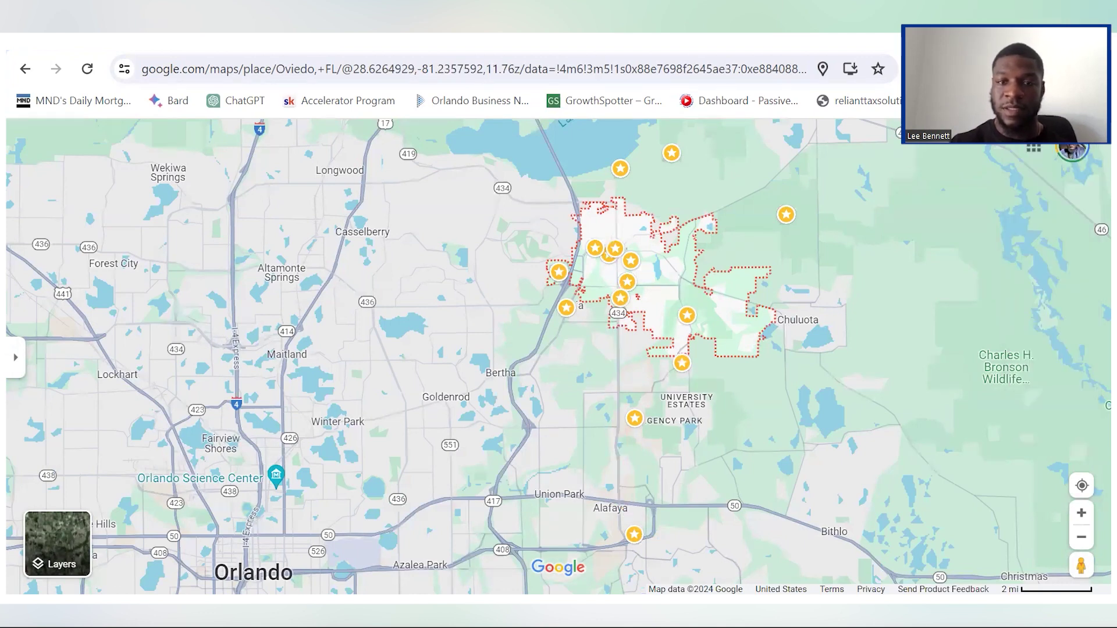
Examine the junction of W Mitchell Hammock Rd, Red Bug Lake Rd and State Road 426 up close.
mouse_move(629, 300)
scroll(629, 299, up, 2)
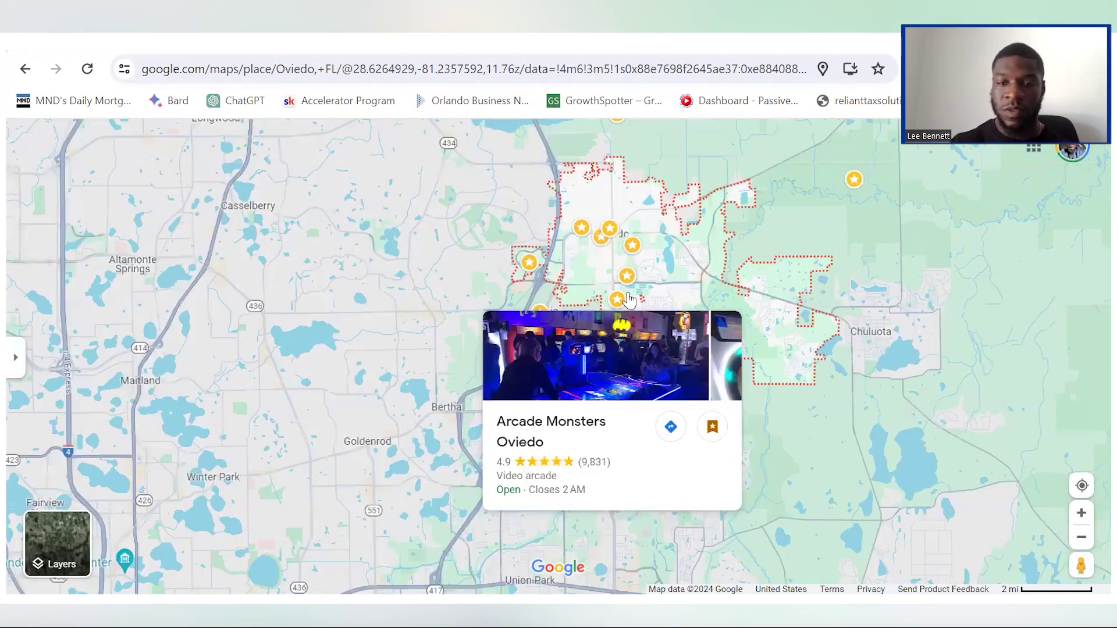
scroll(631, 285, up, 3)
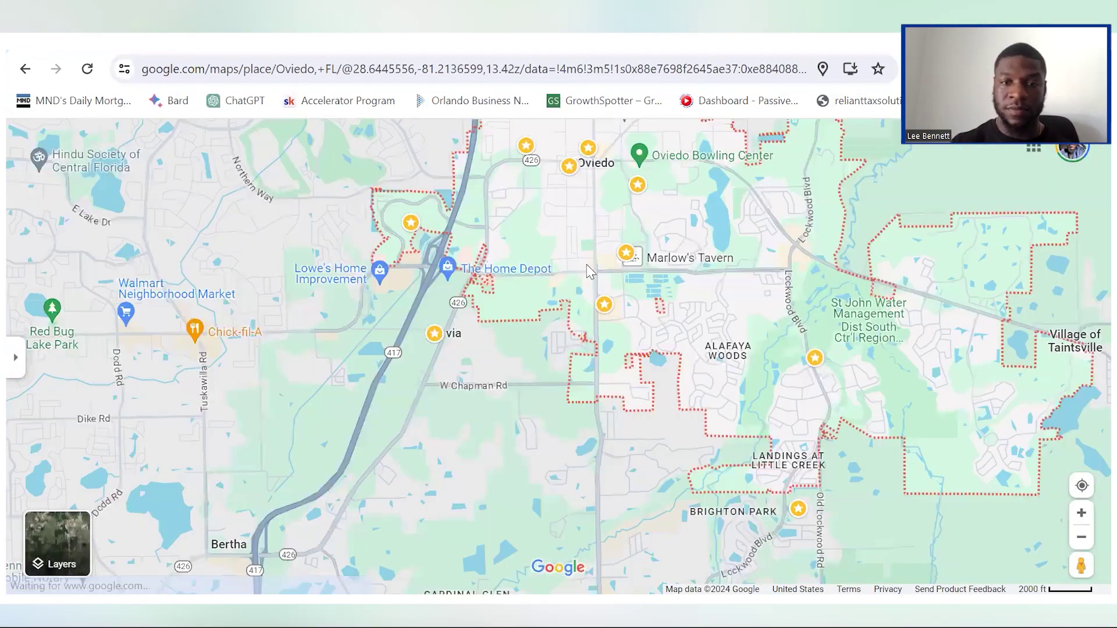
scroll(636, 273, up, 2)
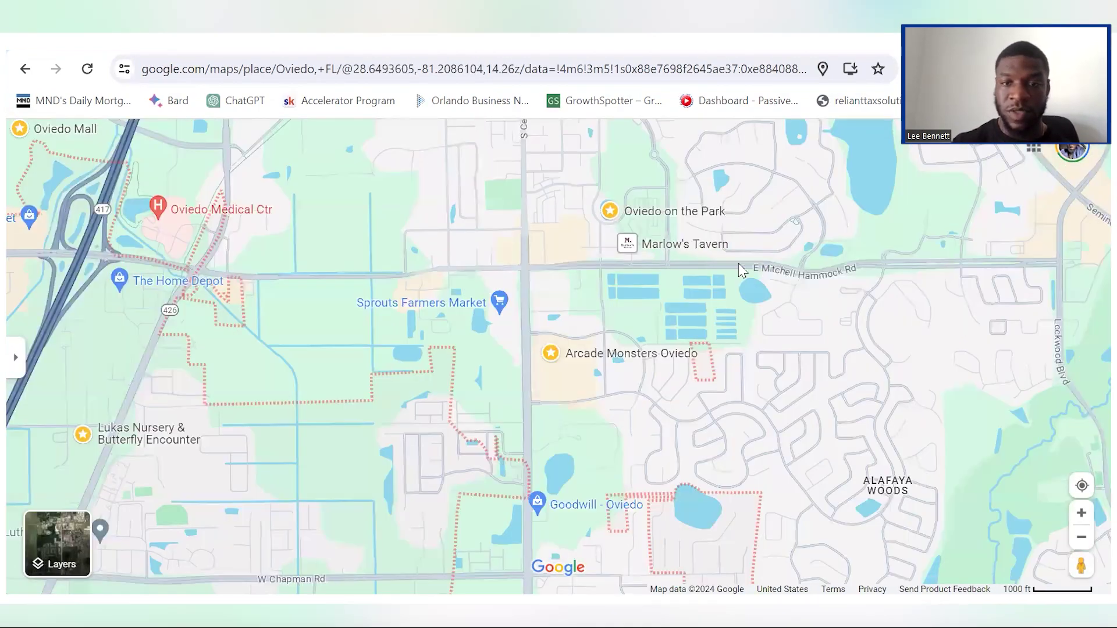
scroll(457, 283, up, 2)
drag(460, 284, 881, 257)
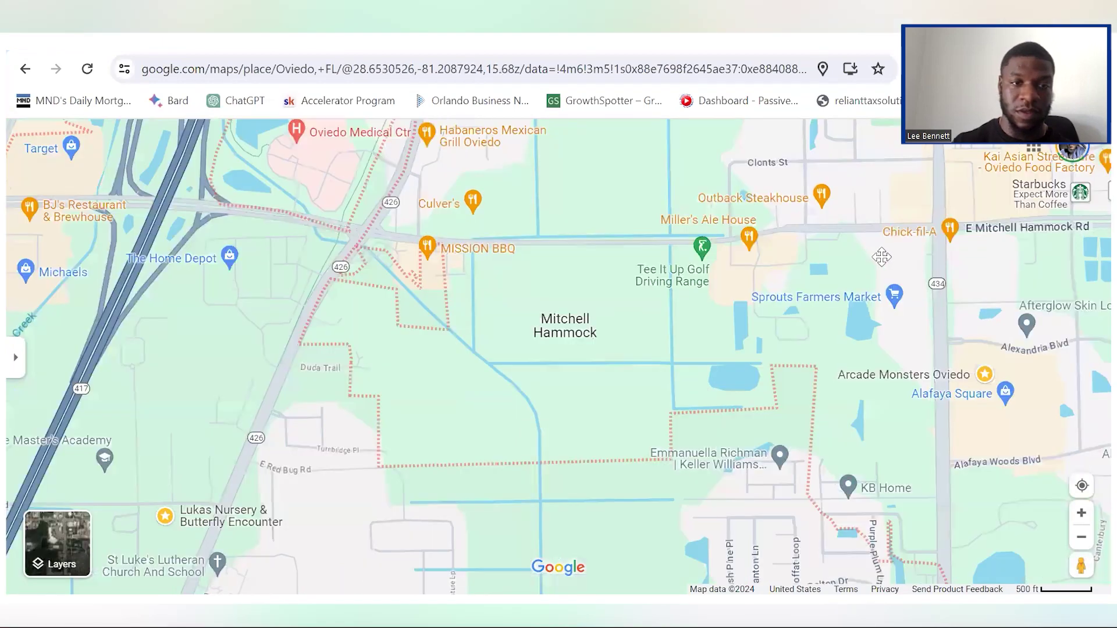
scroll(460, 217, up, 3)
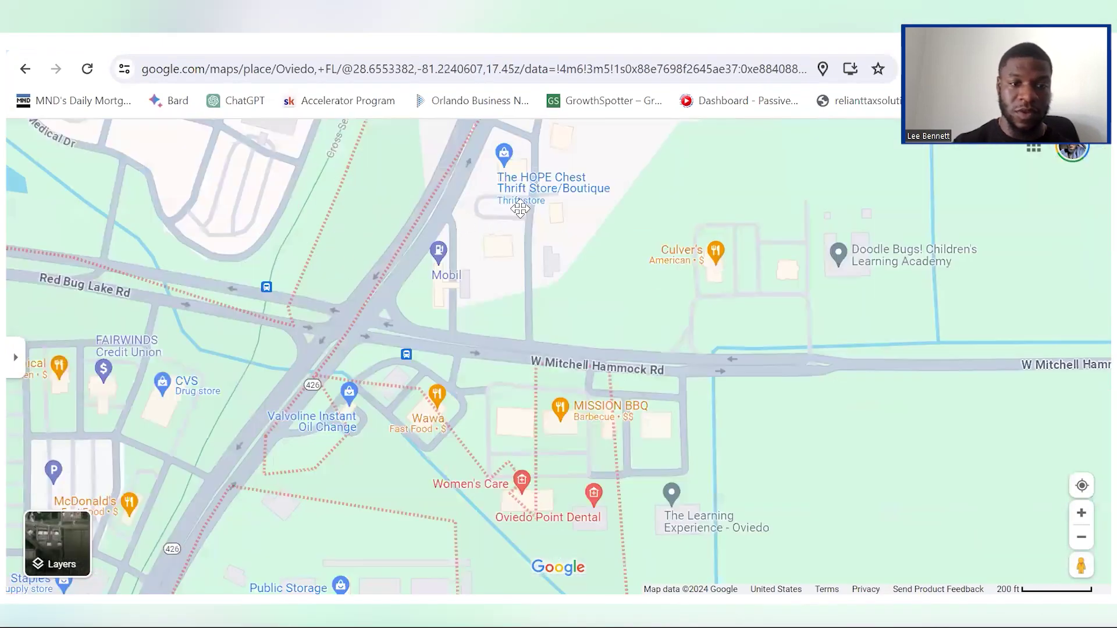
Examine the businesses around that junction, from The Home Depot and Staples east to Wawa and MISSION BBQ.
drag(520, 209, 607, 210)
drag(604, 166, 604, 143)
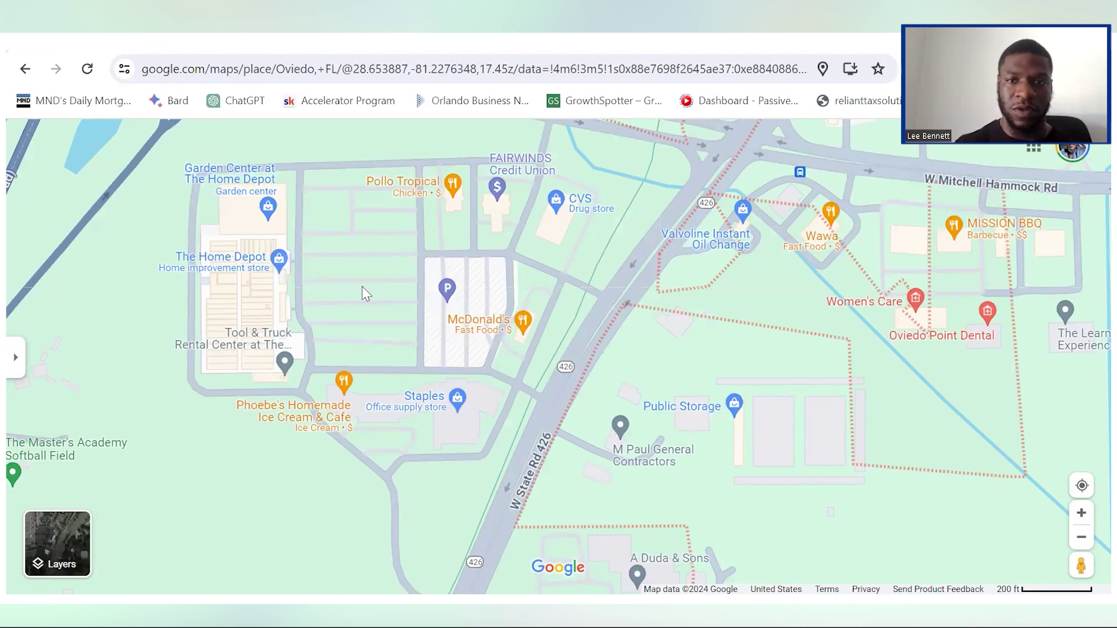
drag(362, 287, 375, 331)
scroll(375, 330, up, 1)
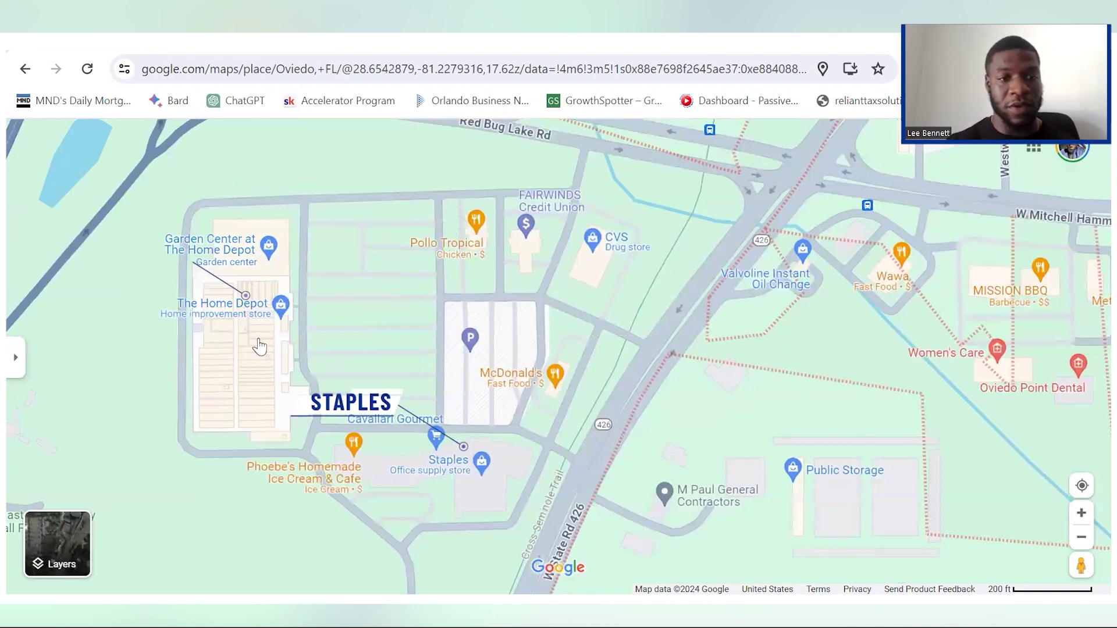
drag(617, 302, 145, 342)
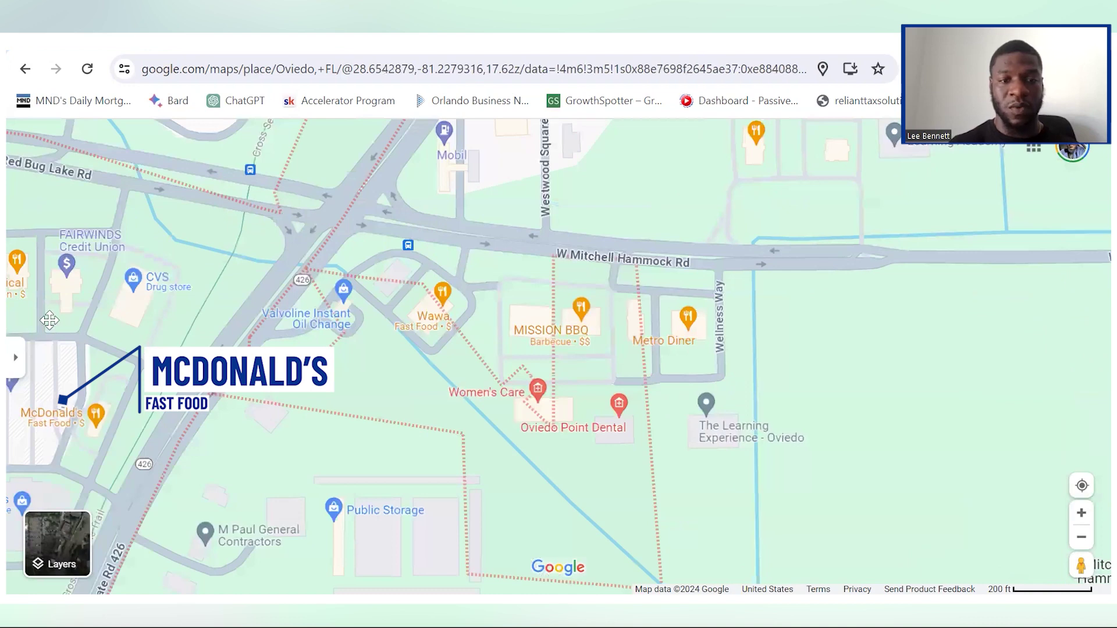
drag(392, 238, 295, 214)
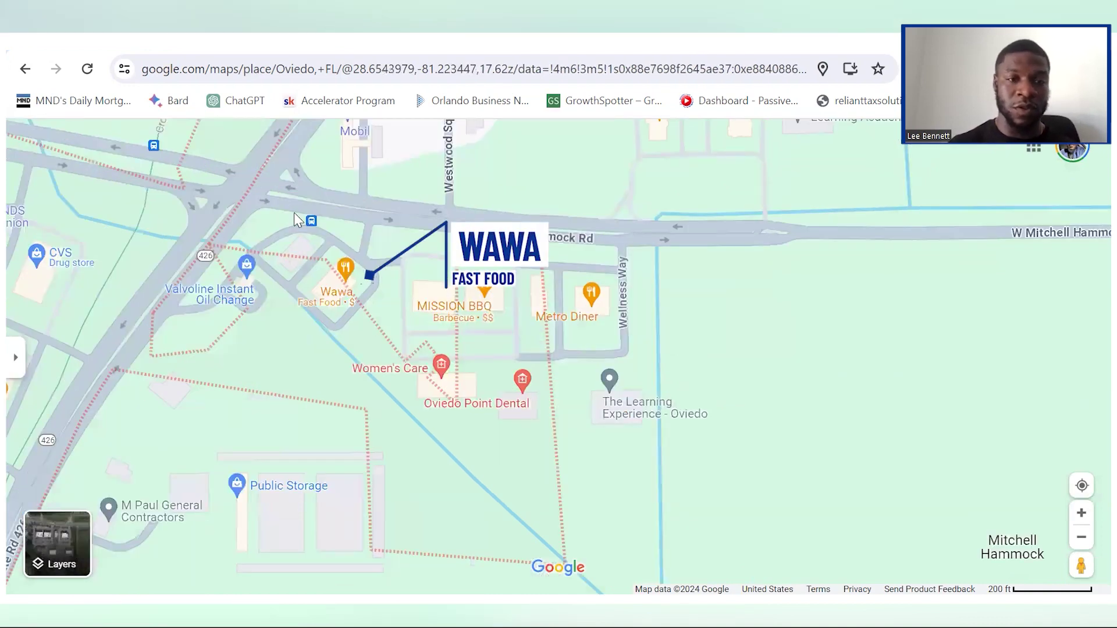
mouse_move(492, 307)
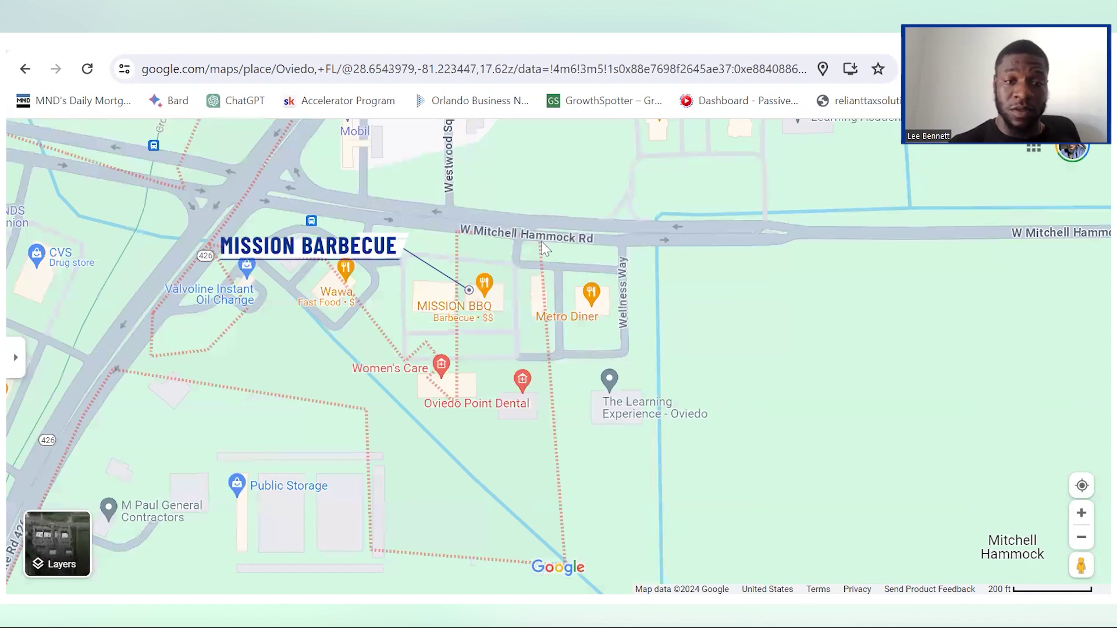
View the details of the building just east of Dunkin' on W Mitchell Hammock Rd, and hide them again.
scroll(544, 249, up, 2)
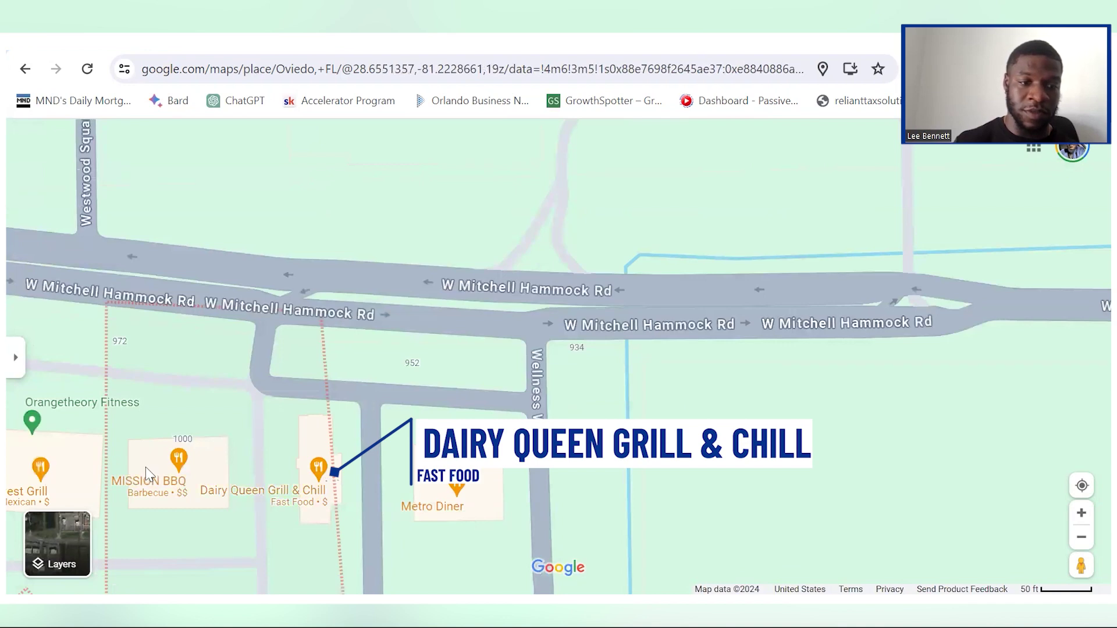
drag(240, 385, 368, 508)
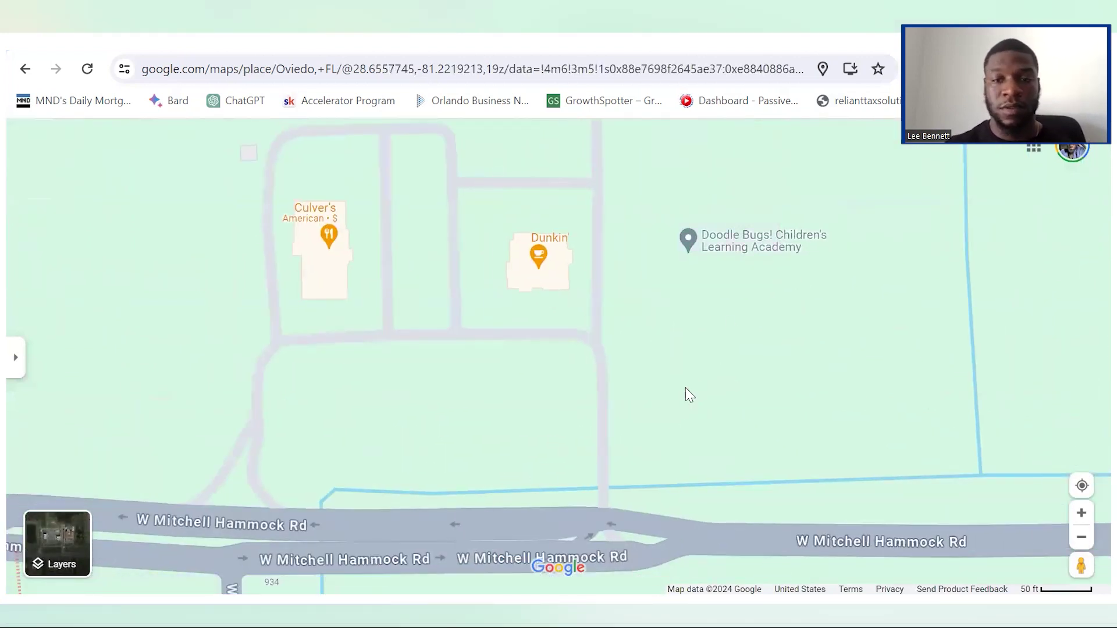
click(706, 241)
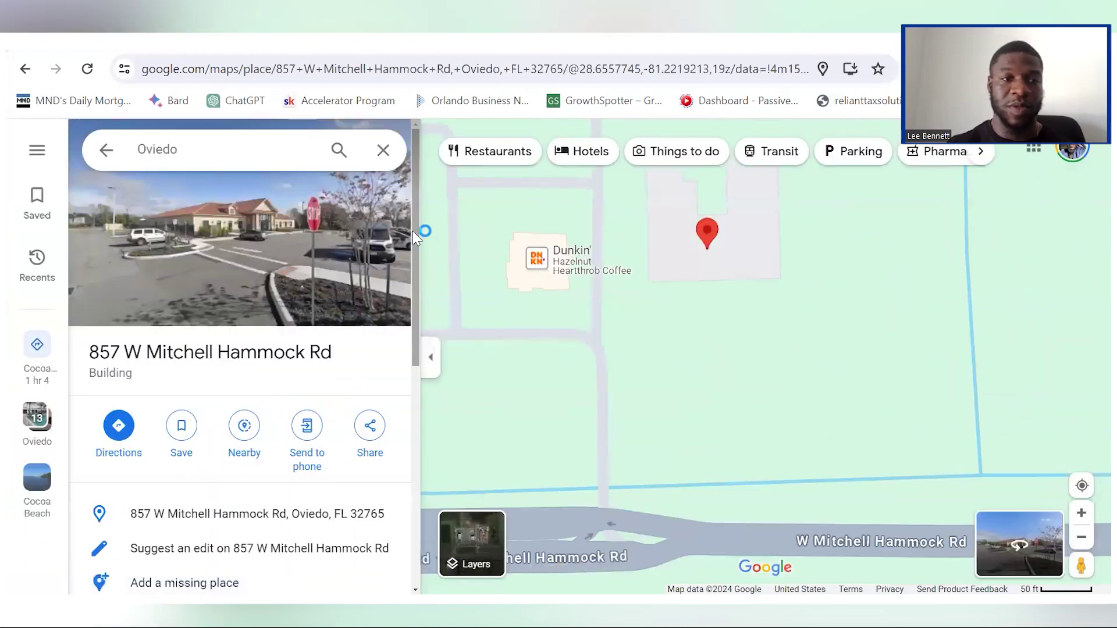
click(431, 359)
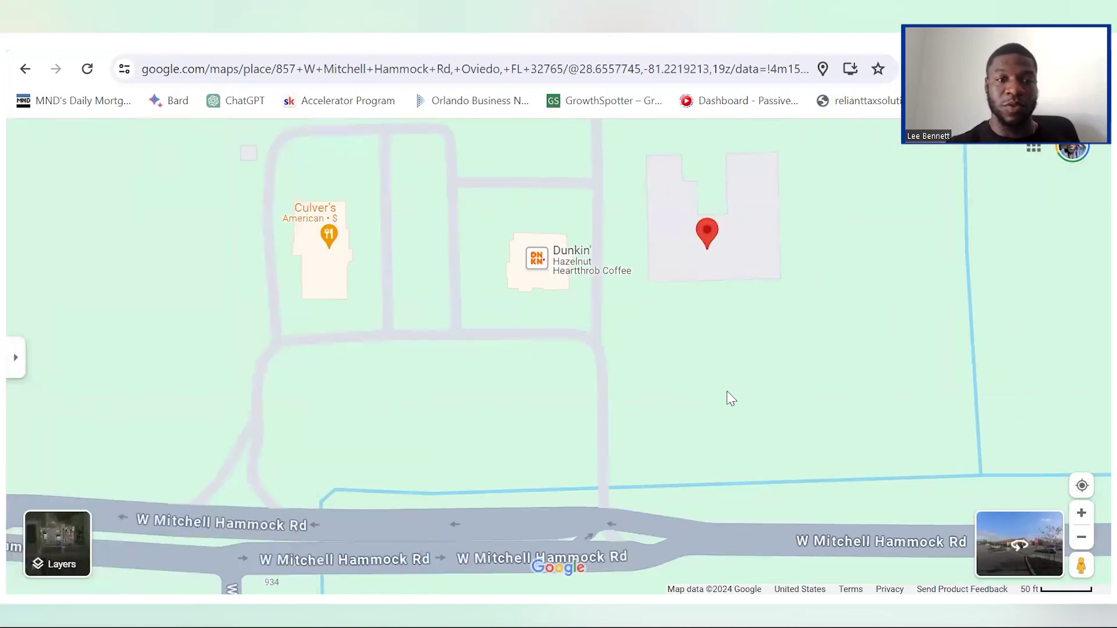
View the details of Tee It Up Golf Driving Range farther east on W Mitchell Hammock Rd, and hide them again.
drag(727, 391, 428, 299)
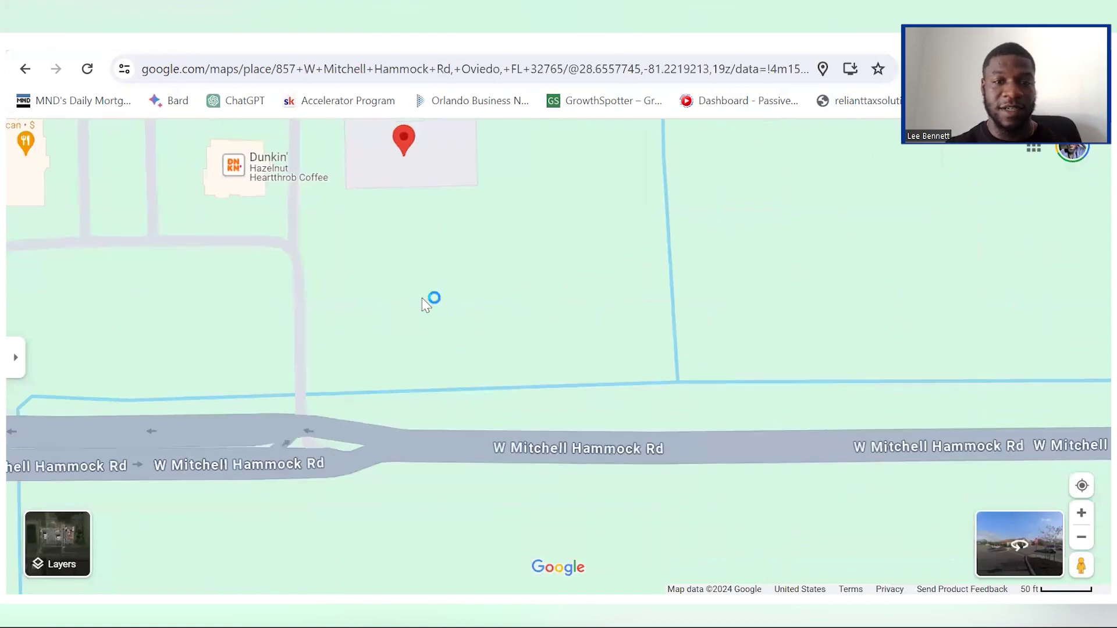
drag(640, 327, 133, 284)
scroll(355, 262, down, 2)
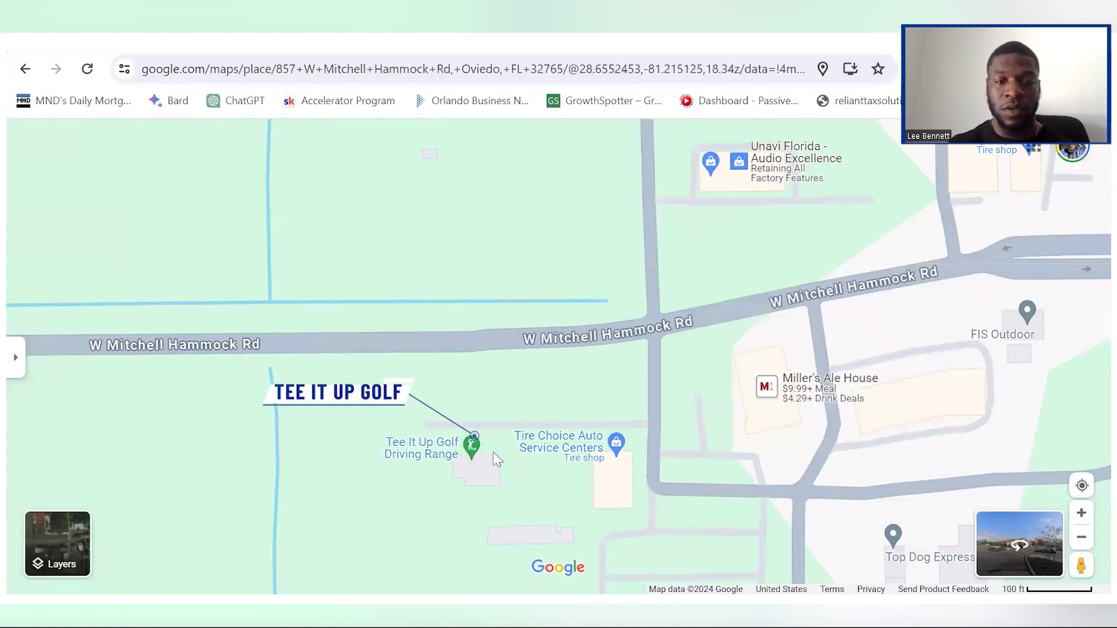
click(433, 450)
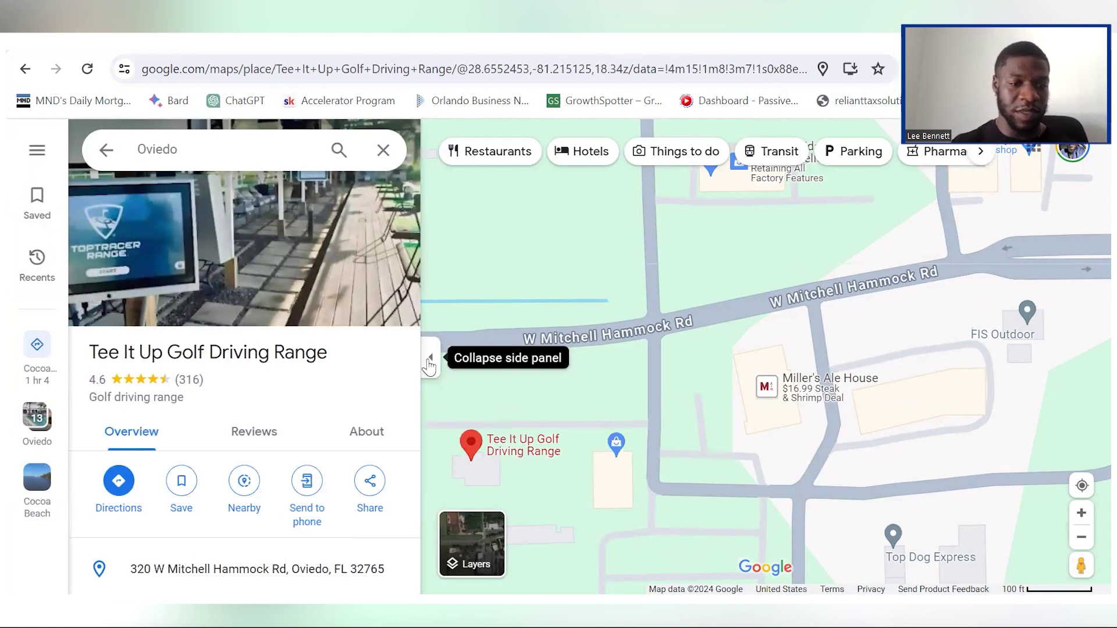
click(429, 365)
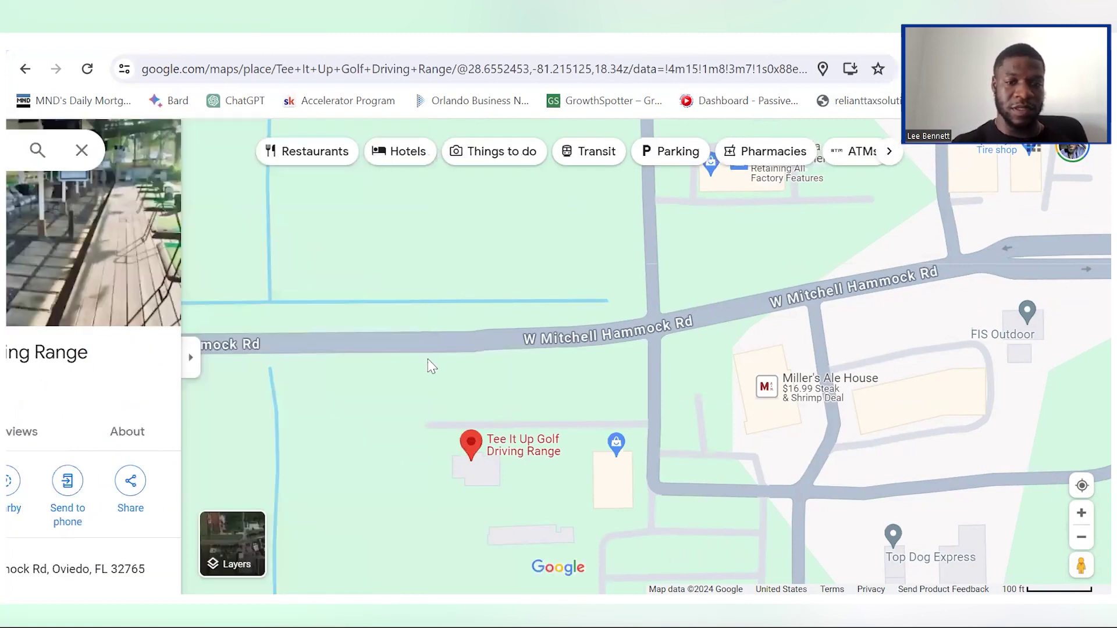
Examine the restaurants and shops east of the driving range, around the crossing of Mitchell Hammock Rd and road 434.
scroll(607, 324, down, 5)
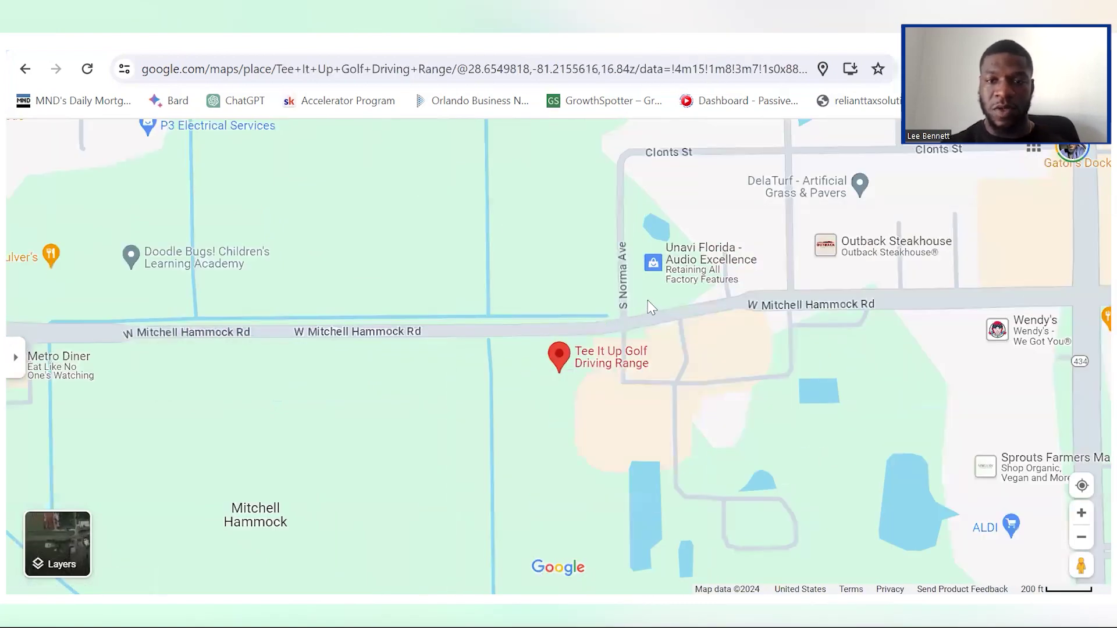
drag(750, 320, 523, 333)
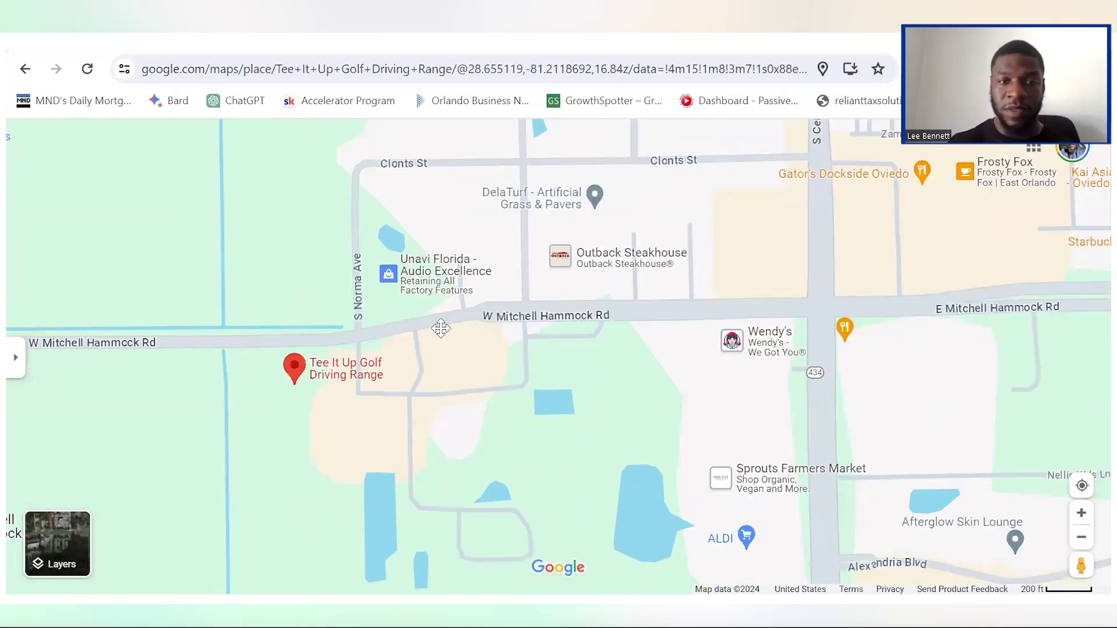
drag(435, 325, 314, 308)
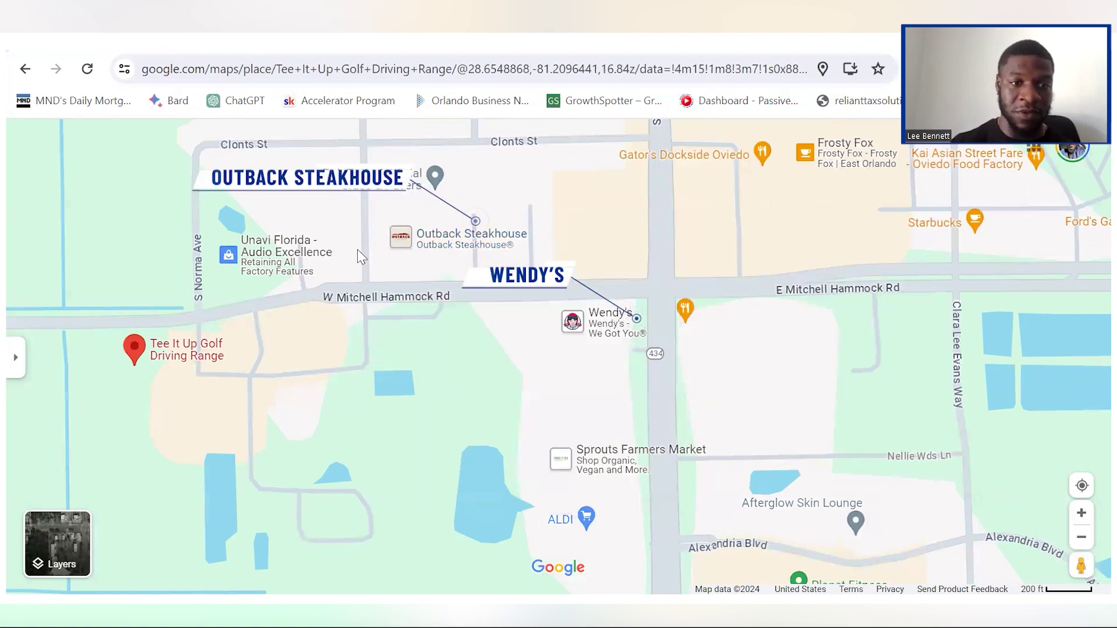
Examine the restaurants along W Mitchell Hammock Rd from Miller's Ale House and Outback Steakhouse east to the road 434 crossing.
scroll(337, 269, up, 3)
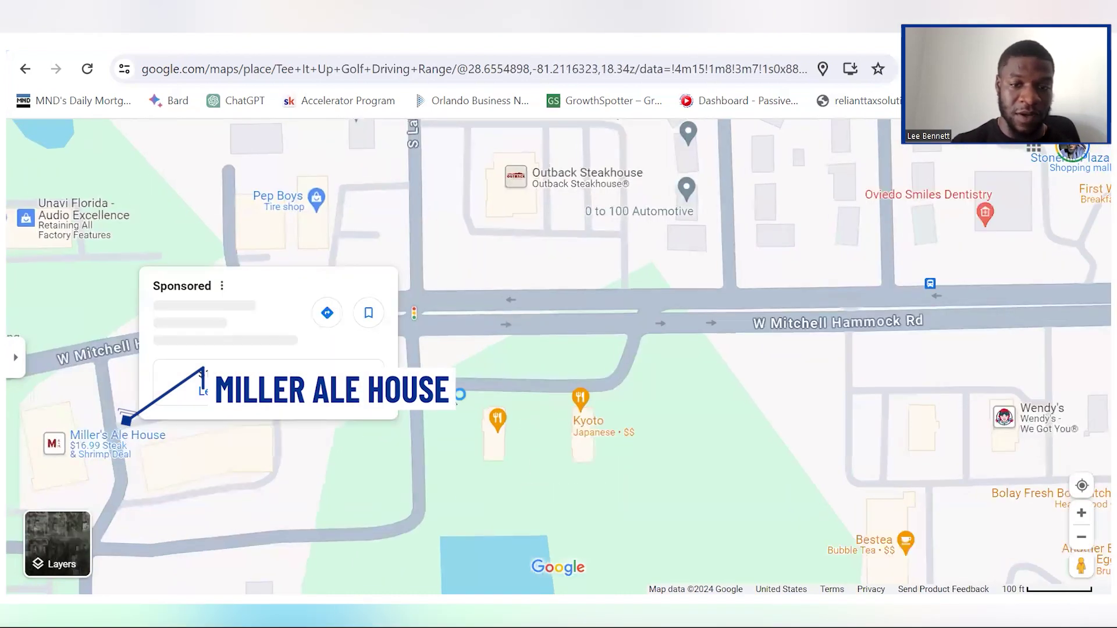
drag(514, 358, 206, 363)
drag(215, 464, 150, 439)
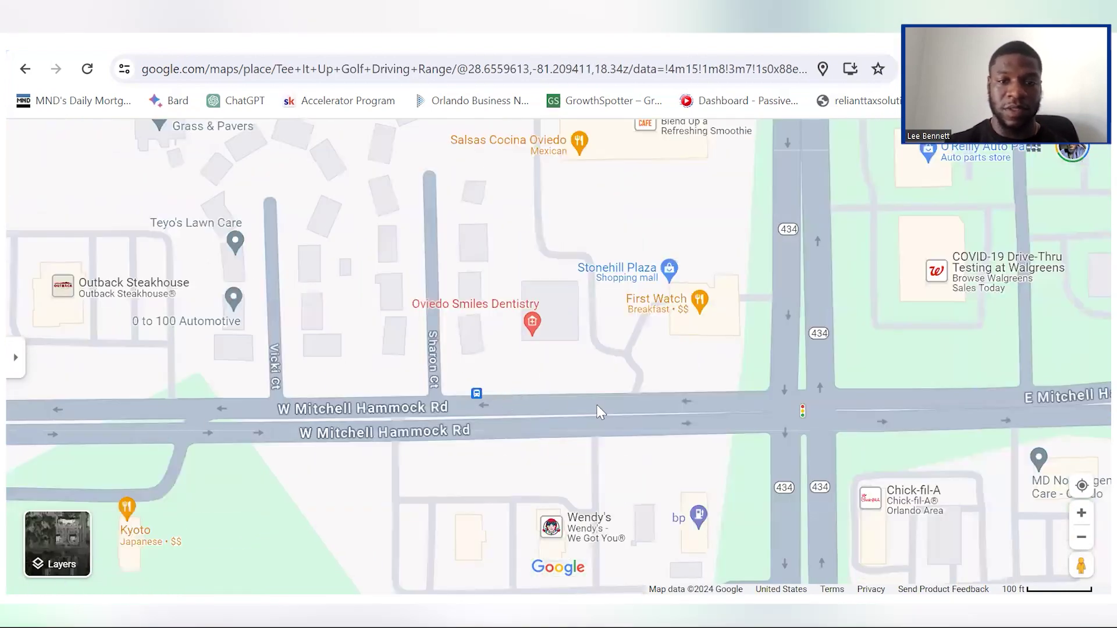
drag(599, 404, 344, 341)
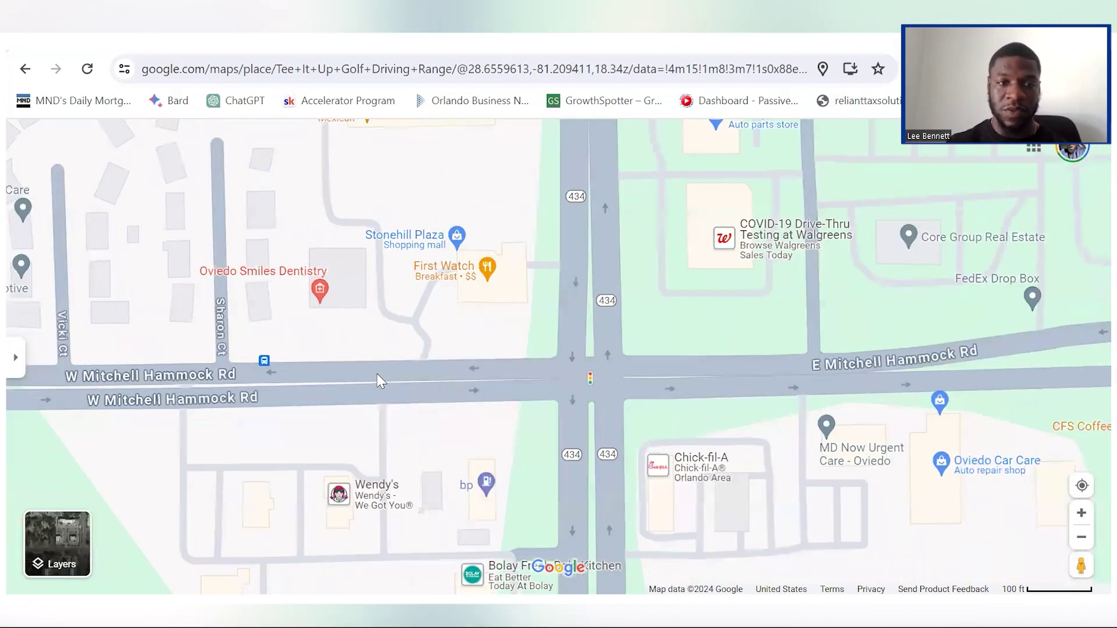
Examine the businesses in and beside Stonehill Plaza up close, including Irish 31 Pub House, First Watch, BurgerFi and Floyd's 99 Barbershop.
scroll(343, 341, up, 3)
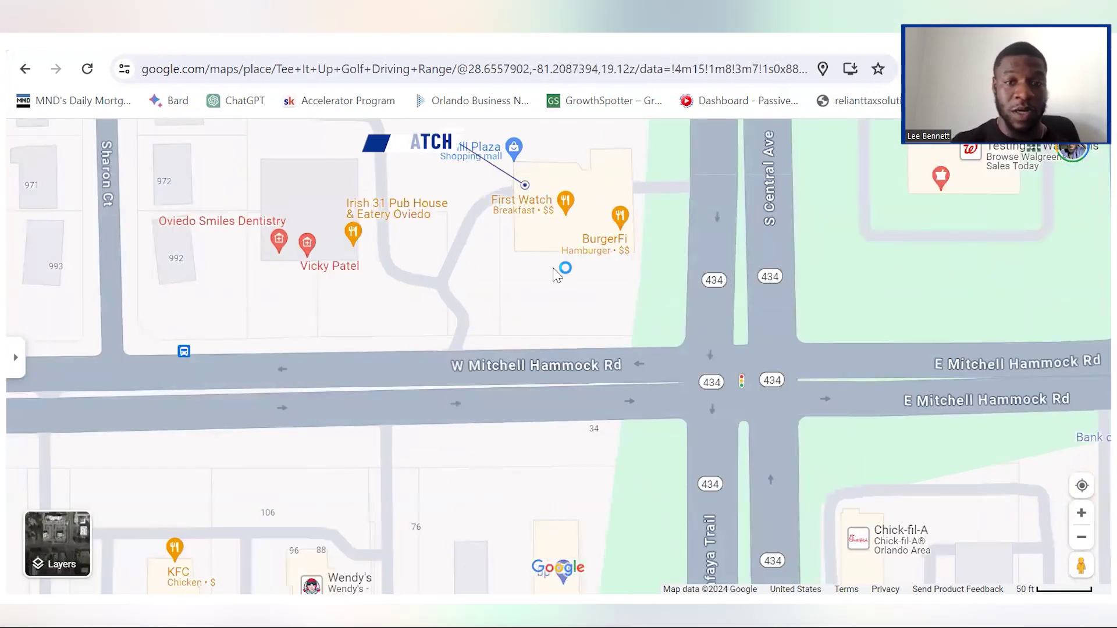
mouse_move(353, 230)
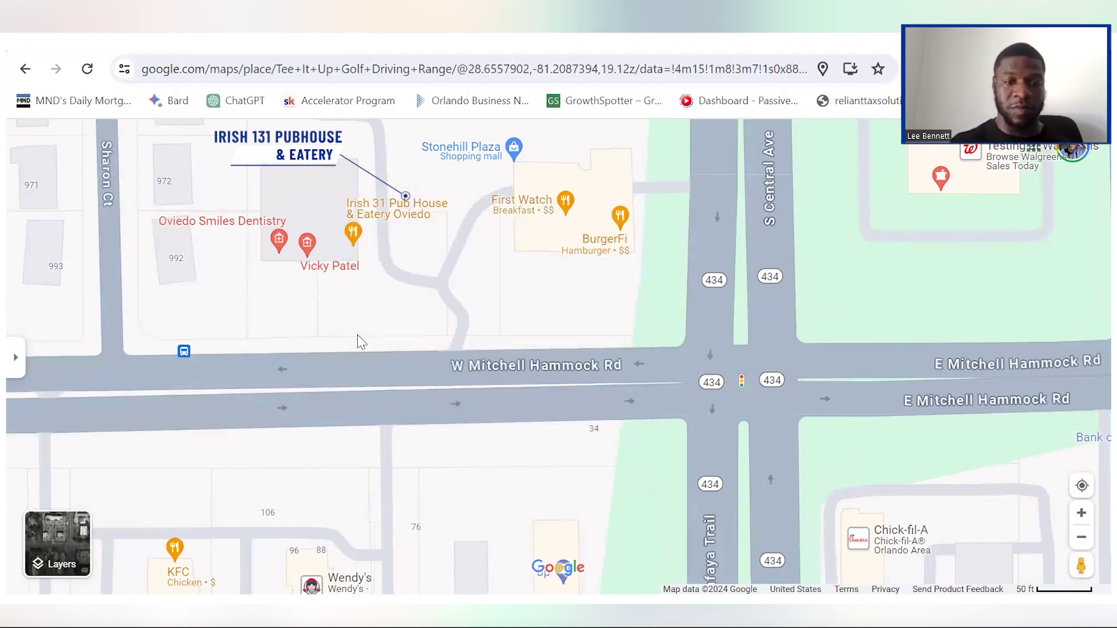
drag(431, 348, 350, 247)
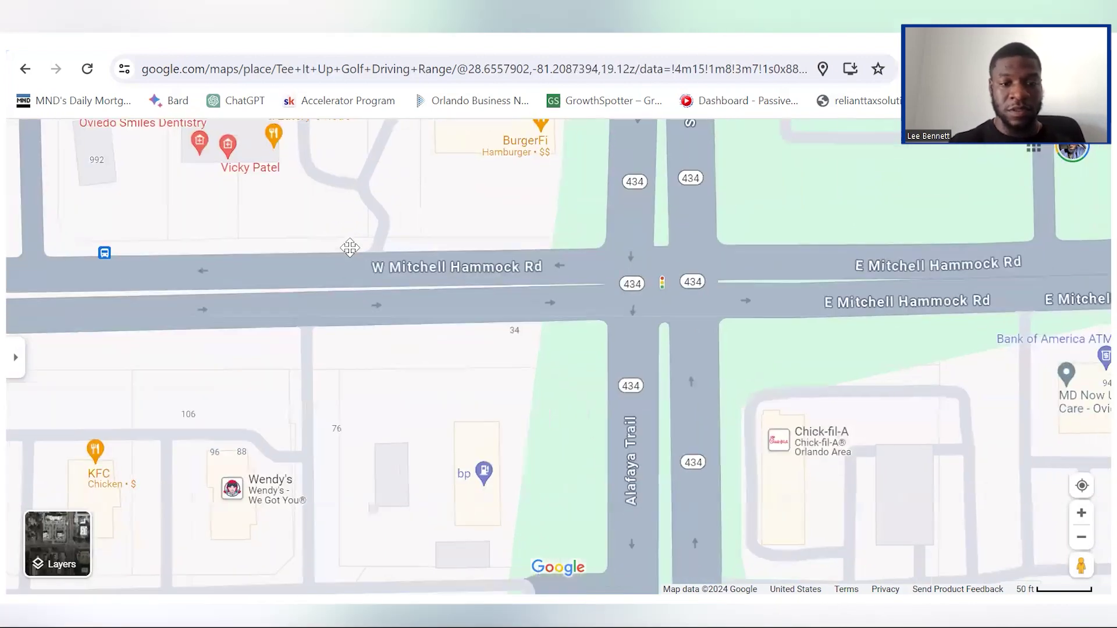
scroll(351, 249, up, 1)
drag(552, 254, 408, 457)
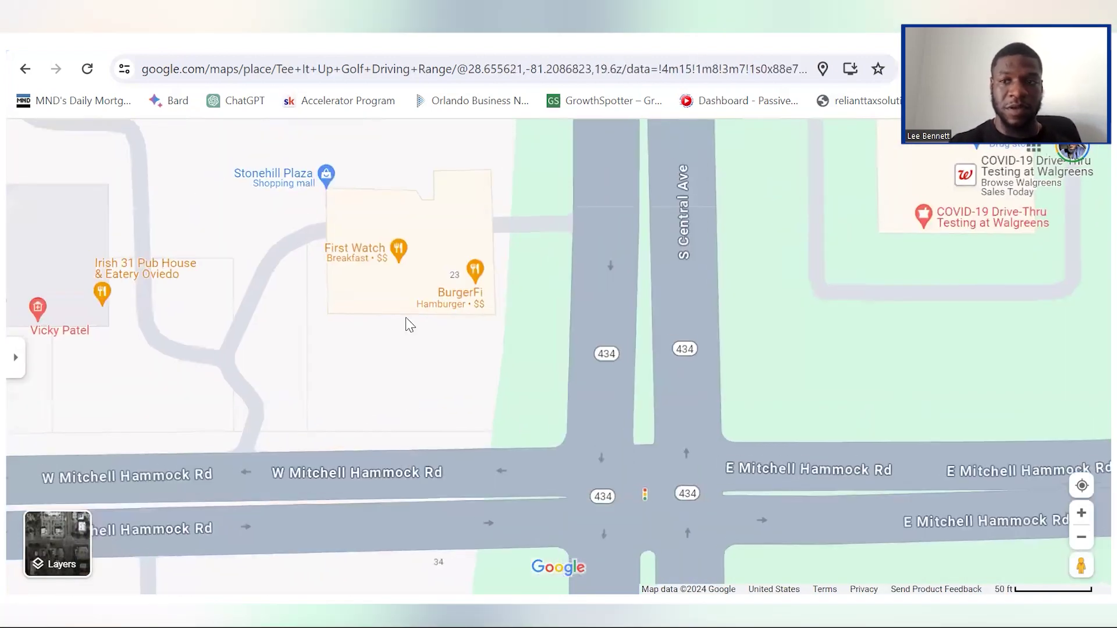
scroll(411, 316, up, 2)
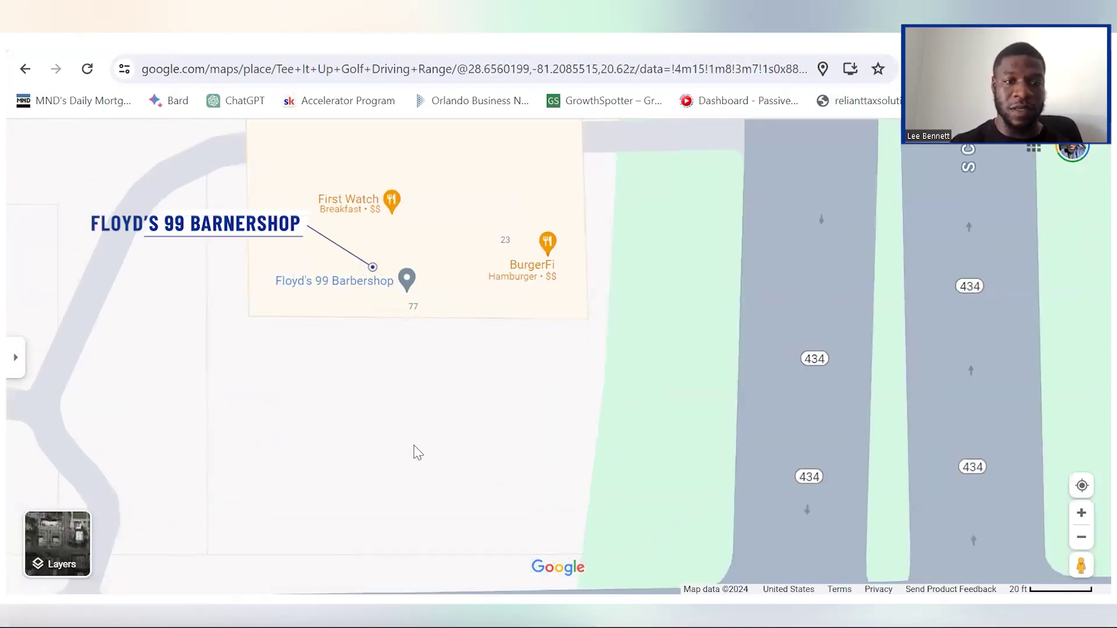
Widen the view north along road 434 to include Tropical Smoothie Cafe, Salsas Cocina Oviedo and O'Reilly Auto Parts.
scroll(414, 453, down, 2)
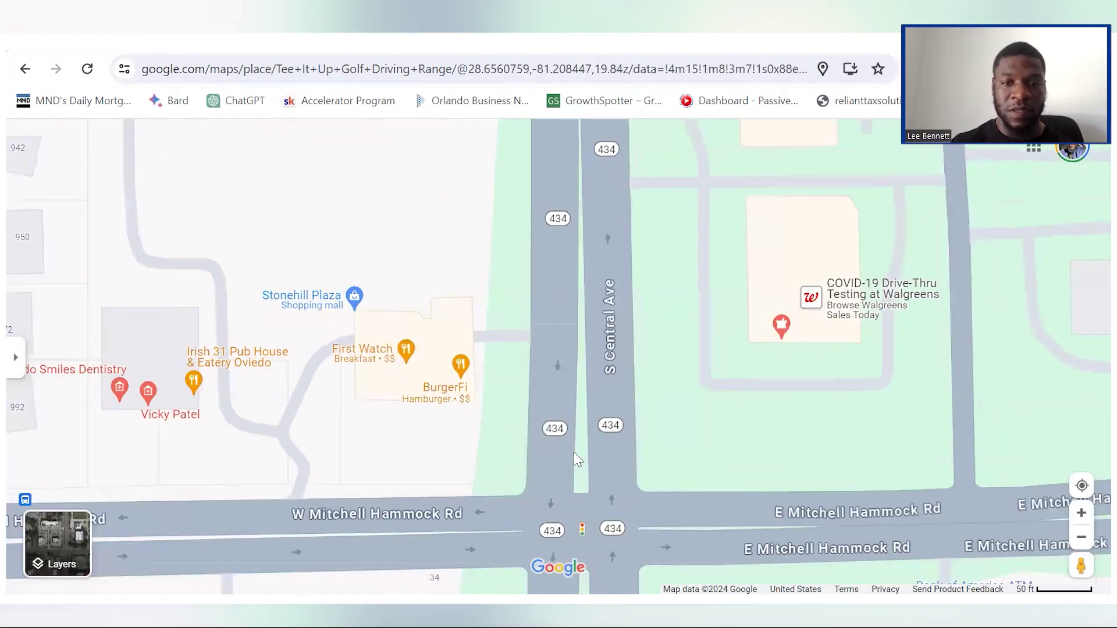
scroll(574, 454, down, 3)
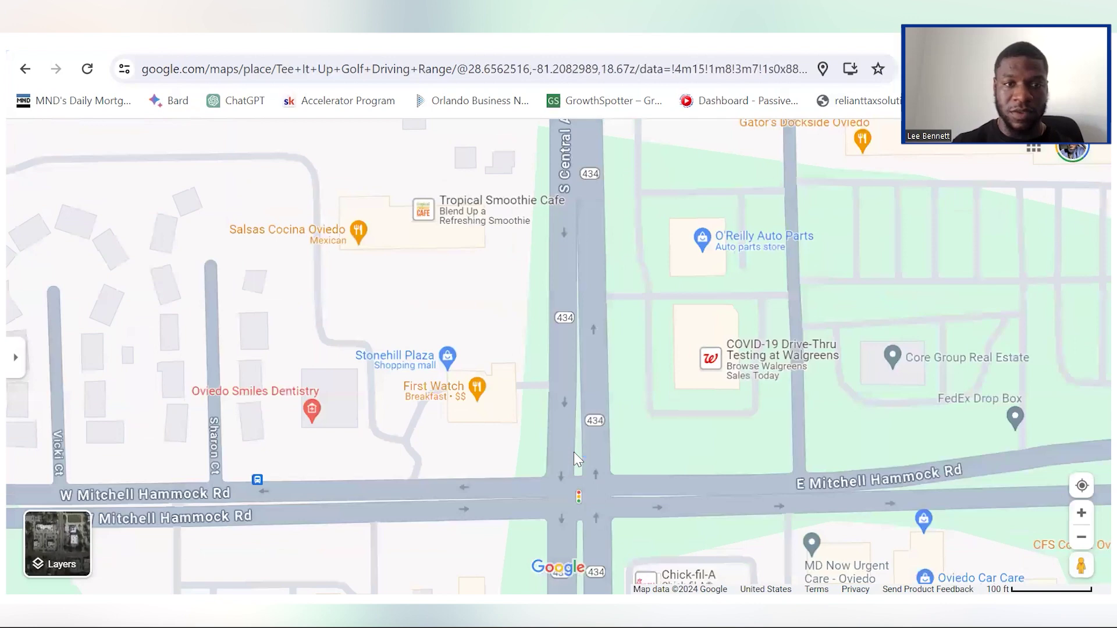
scroll(574, 452, down, 2)
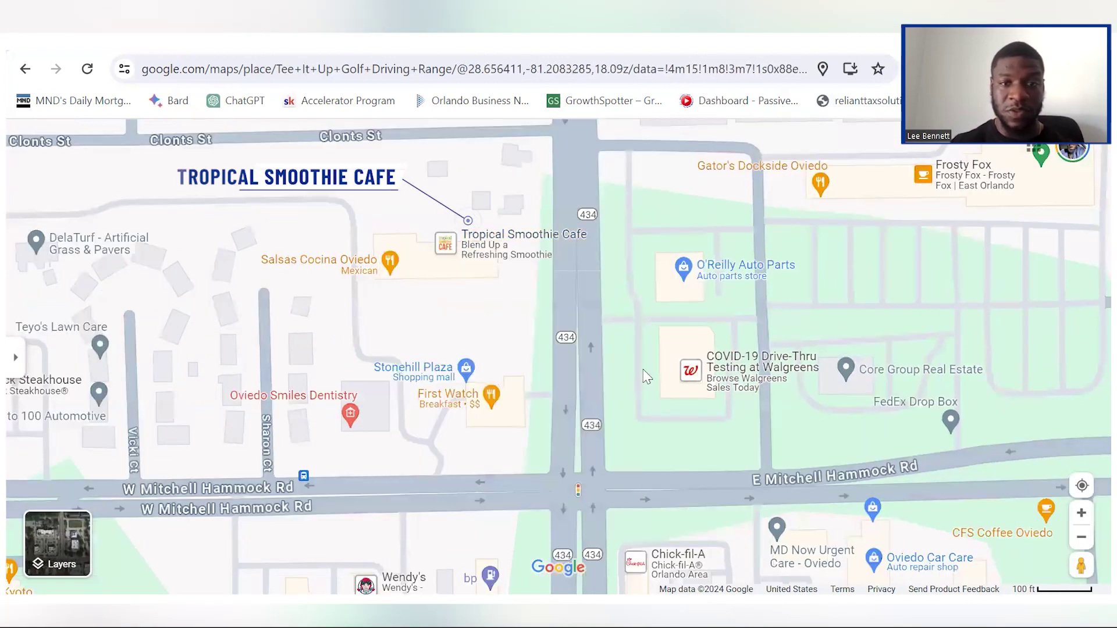
View the details of Chick-fil-A just southeast of the crossing of Mitchell Hammock Rd and road 434.
drag(551, 474, 357, 430)
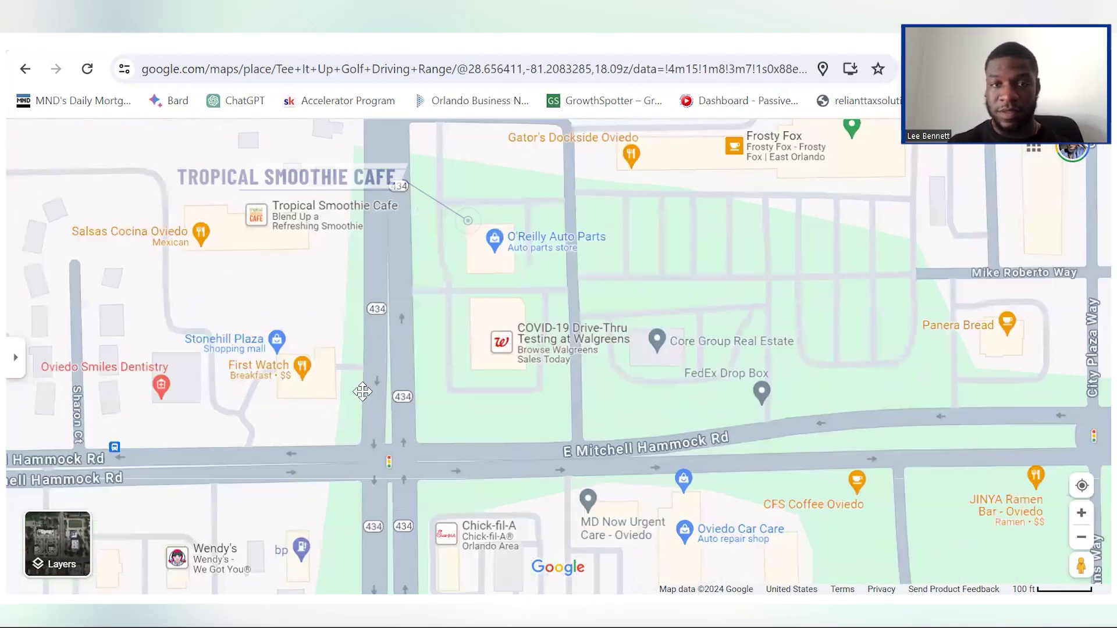
drag(519, 377, 505, 196)
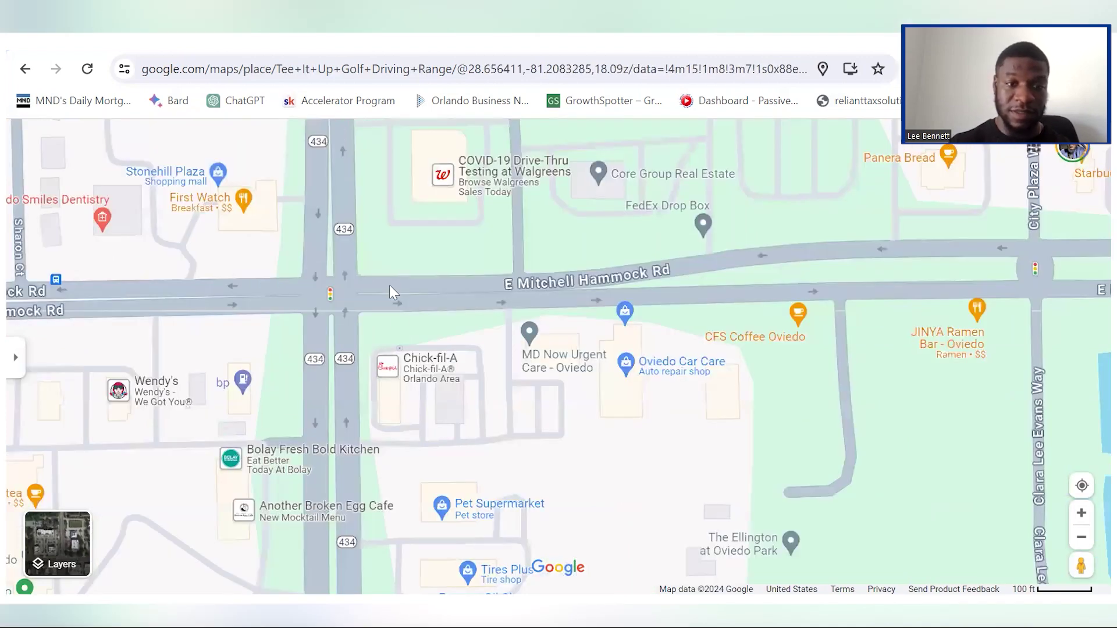
mouse_move(426, 384)
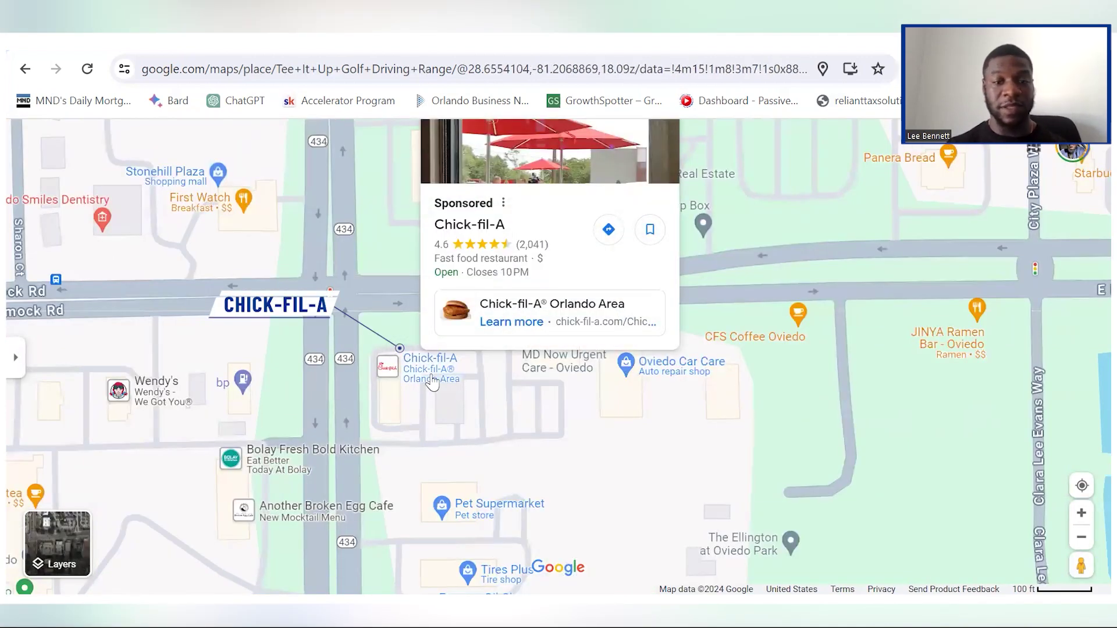
Examine the businesses east of Chick-fil-A on E Mitchell Hammock Rd, including MD Now Urgent Care, Oviedo Car Care and NAPA Auto Parts.
drag(681, 308, 531, 234)
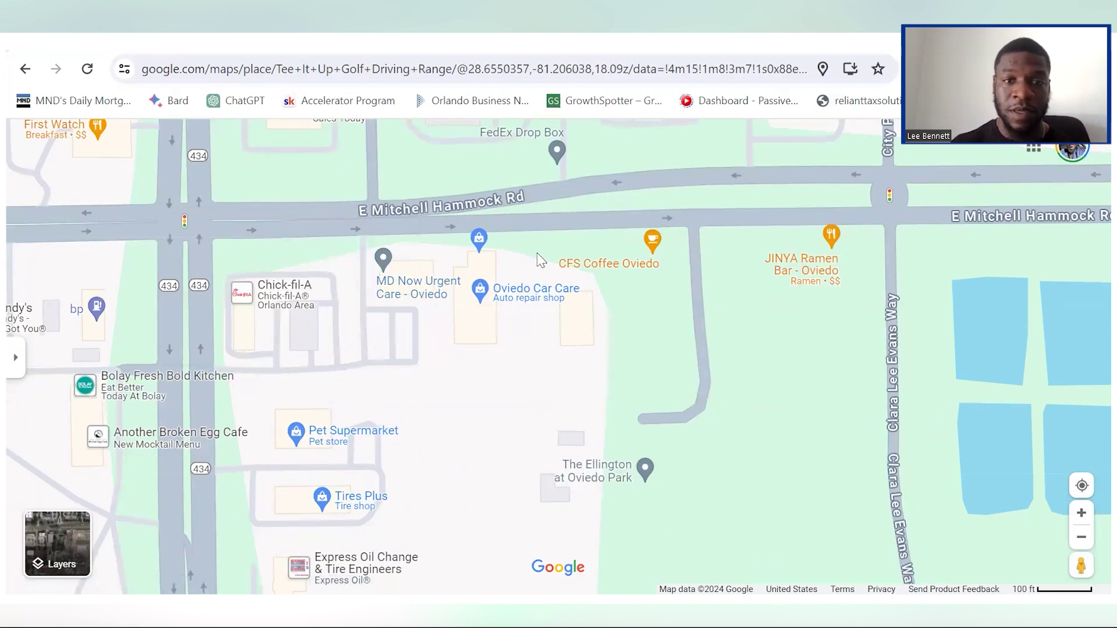
drag(541, 260, 364, 346)
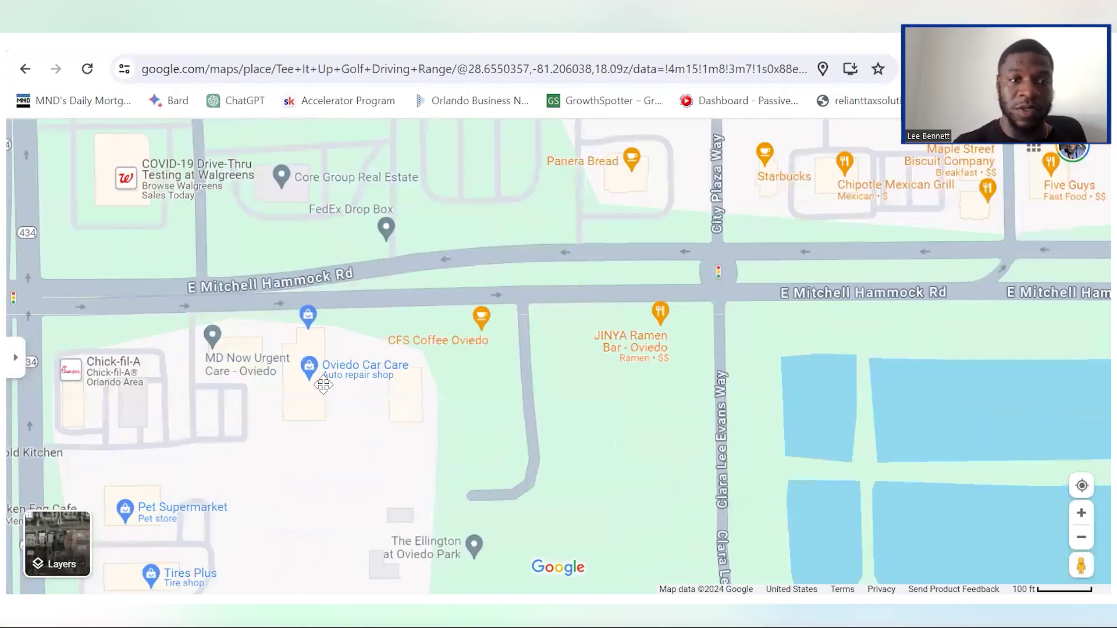
scroll(326, 389, up, 2)
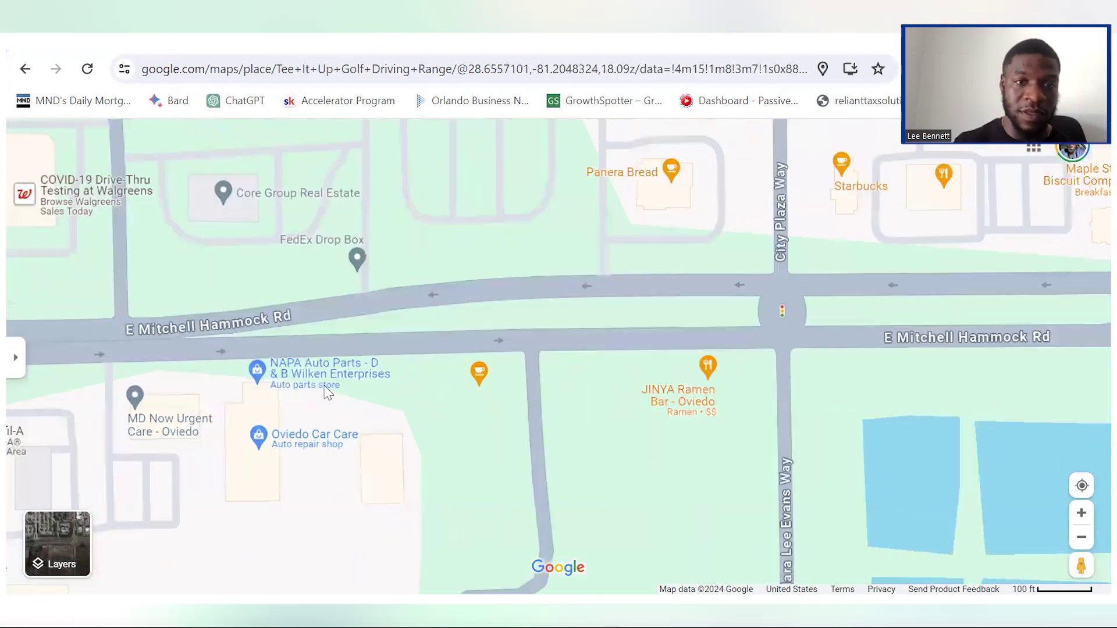
Examine the places around LA Fitness and Frosty Fox, and Panera Bread and Starbucks where City Plaza Way meets E Mitchell Hammock Rd.
drag(406, 270, 483, 571)
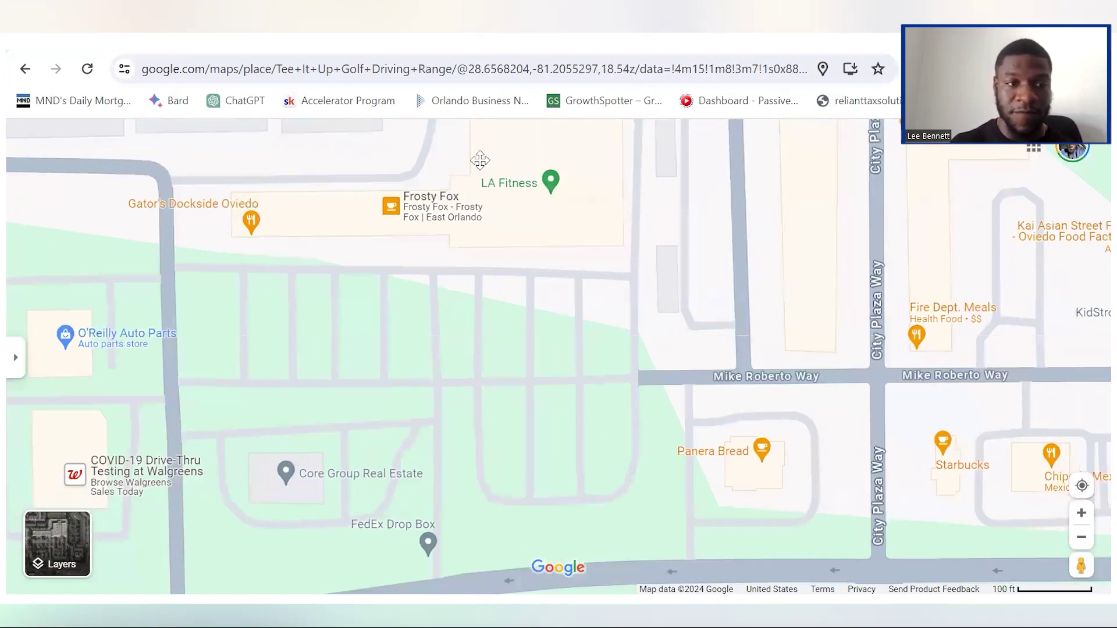
drag(528, 237, 479, 160)
scroll(583, 340, down, 2)
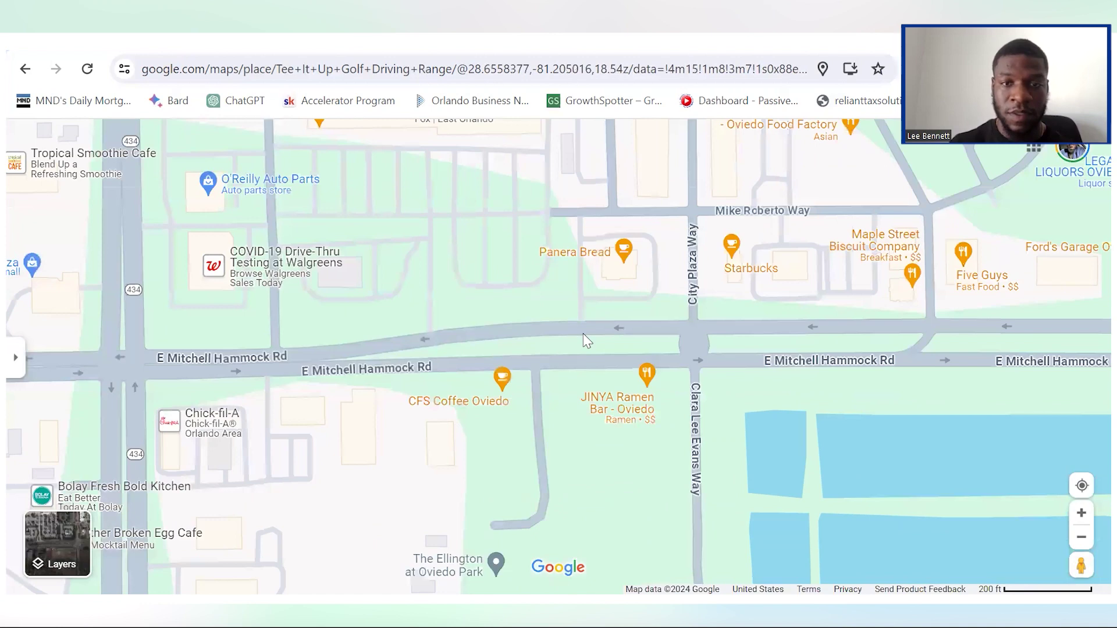
scroll(633, 309, up, 1)
drag(504, 304, 436, 297)
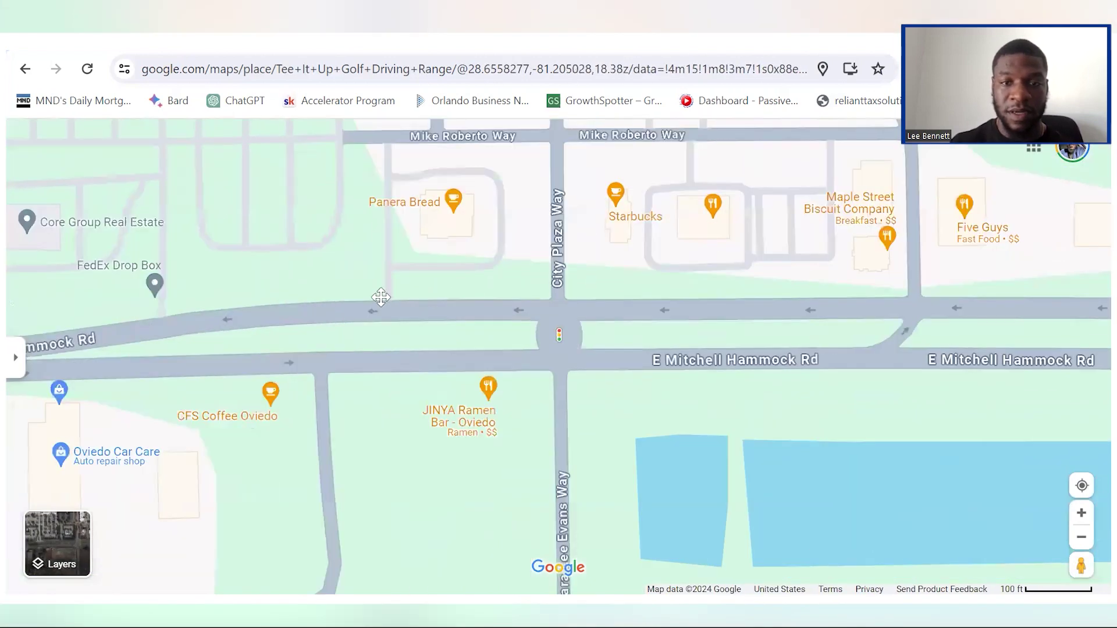
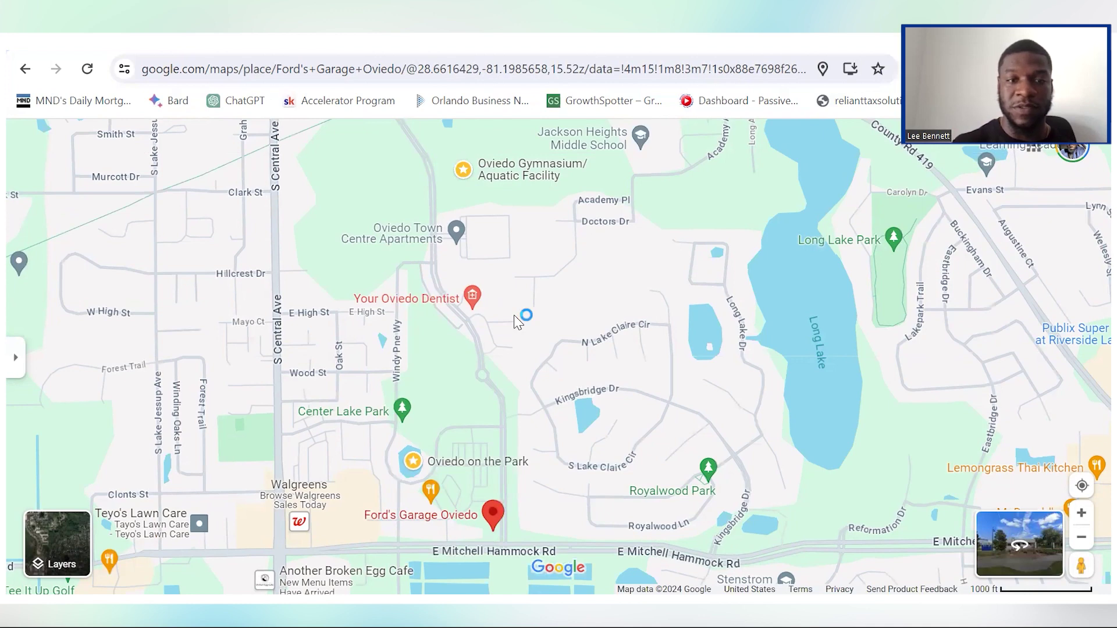
Examine the surroundings of Ford's Garage Oviedo and Oviedo on the Park, widening the view west to Oviedo Mall and highway 417.
mouse_move(514, 315)
mouse_down()
mouse_move(548, 405)
mouse_move(520, 294)
mouse_up()
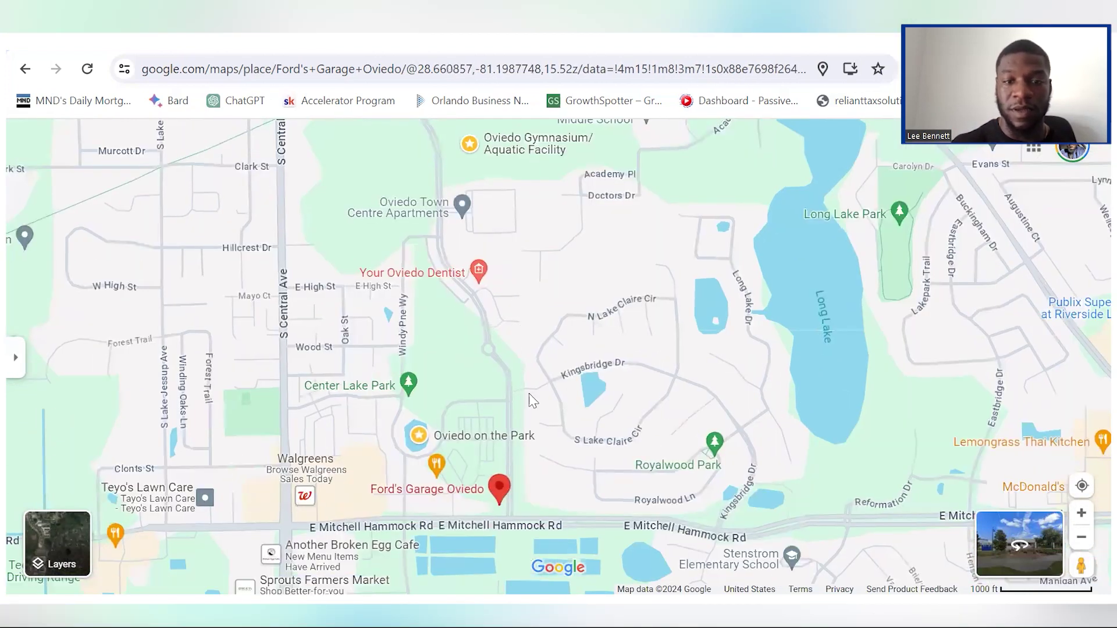
drag(555, 442, 529, 341)
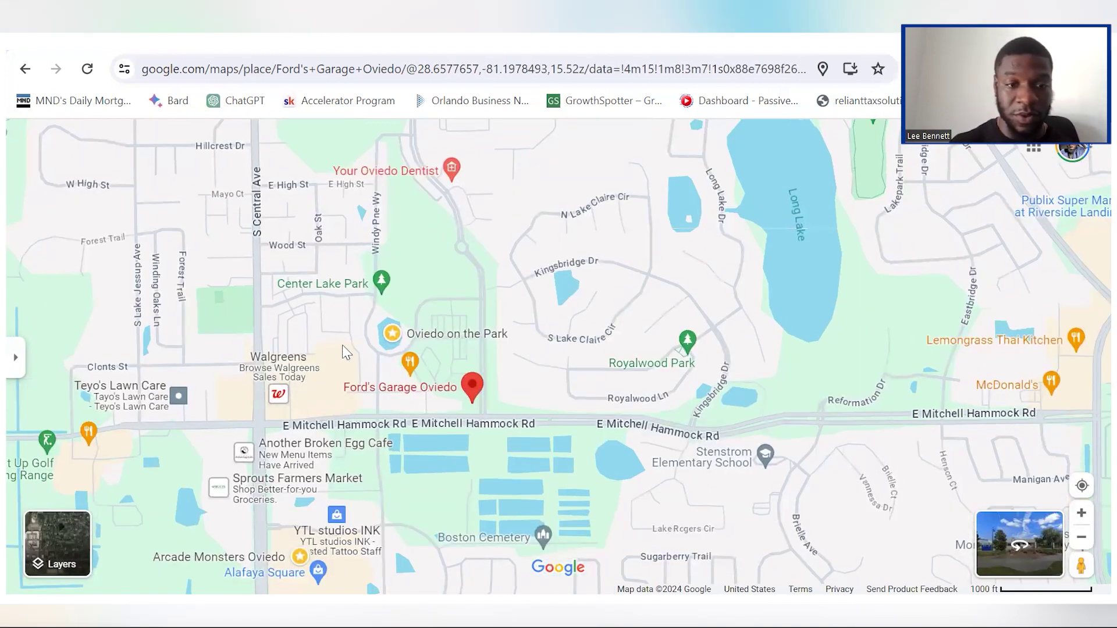
drag(344, 349, 578, 340)
scroll(578, 340, down, 1)
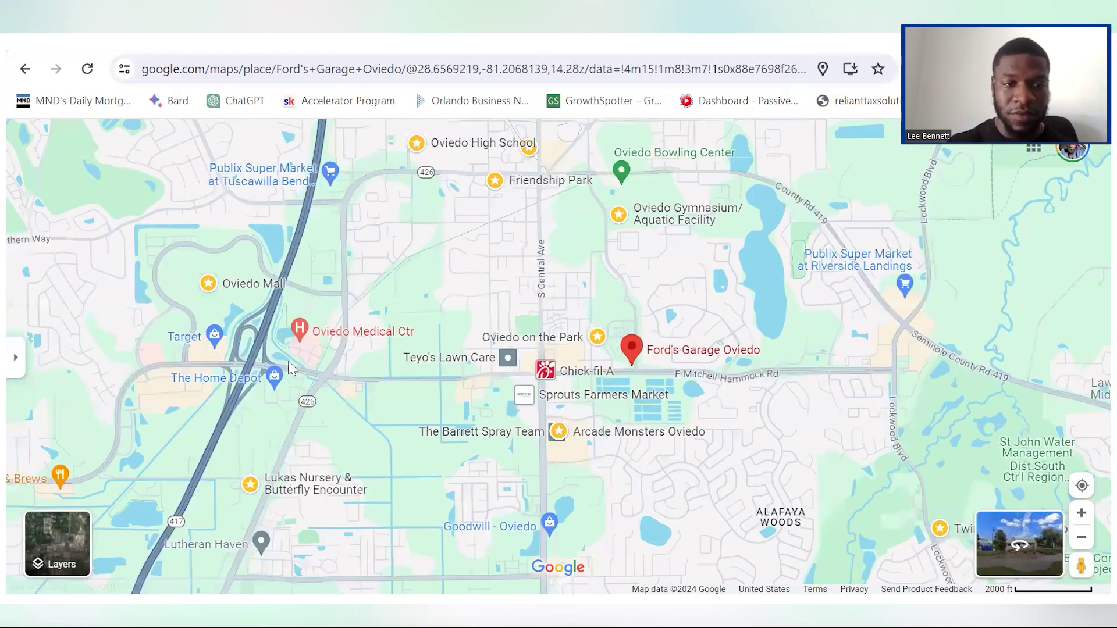
drag(290, 361, 244, 329)
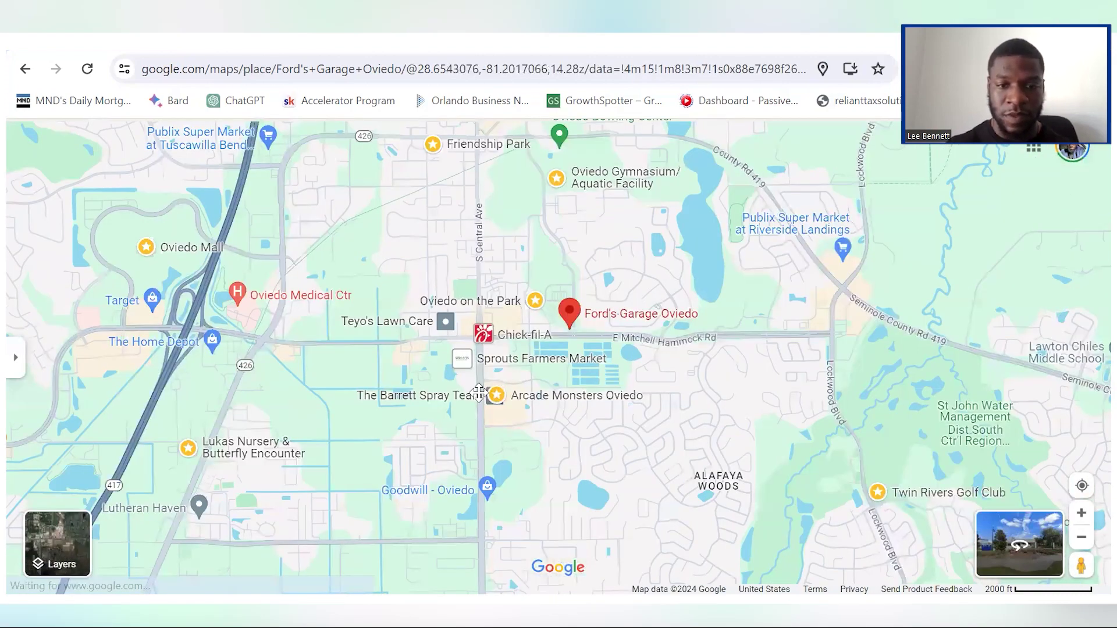
Follow road 434 south to Goodwill and examine the area around its crossing with Chapman Rd.
drag(476, 484, 450, 217)
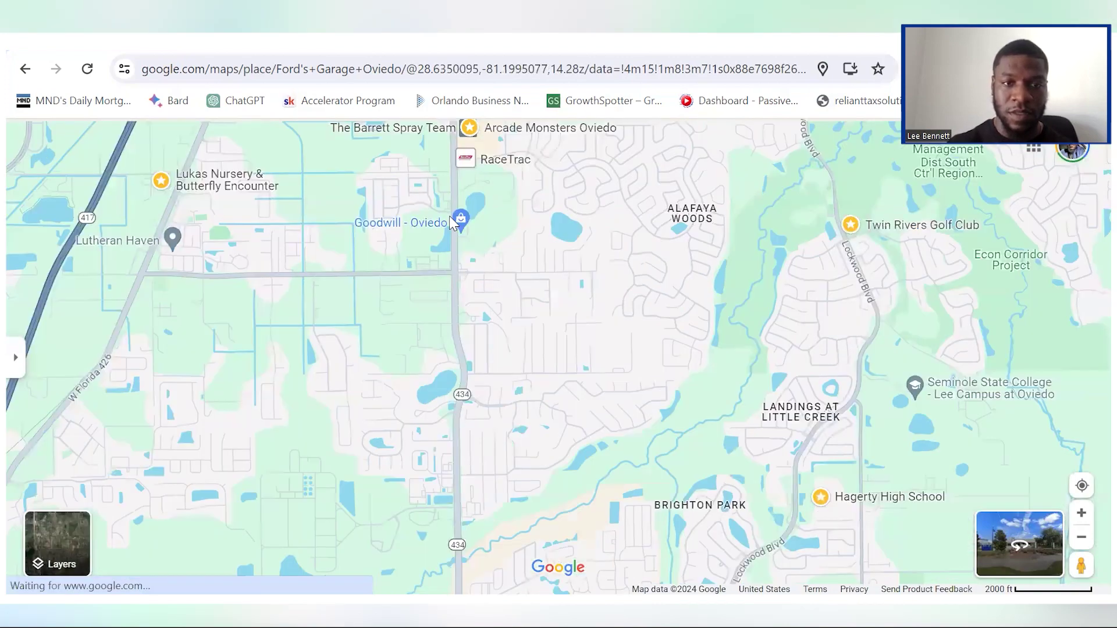
scroll(449, 216, up, 5)
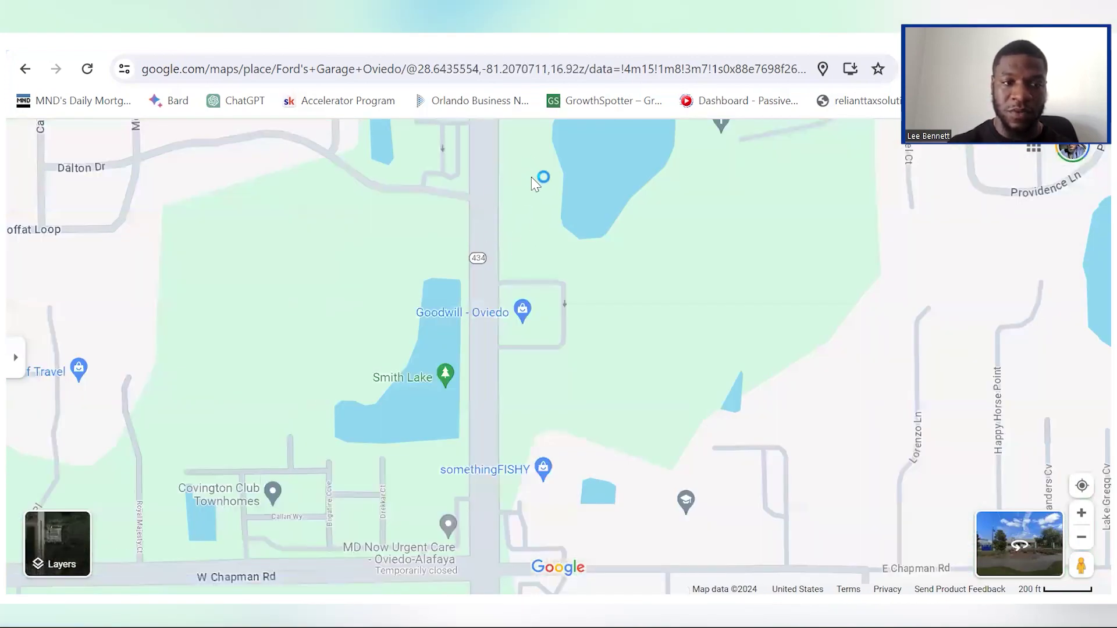
drag(543, 353, 423, 19)
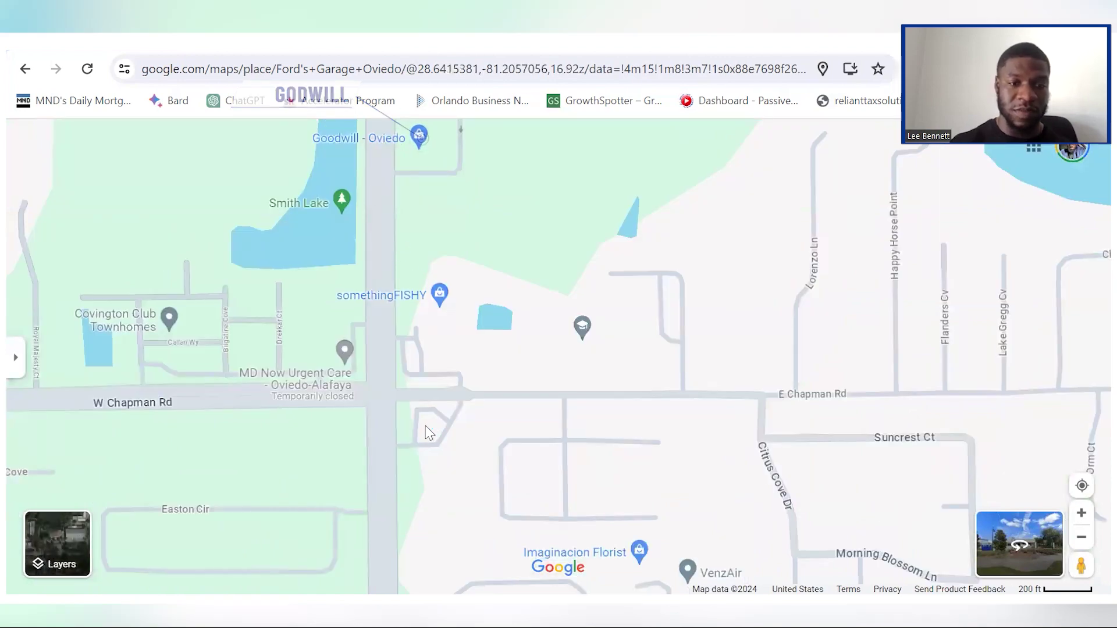
drag(428, 425, 416, 365)
scroll(415, 365, down, 1)
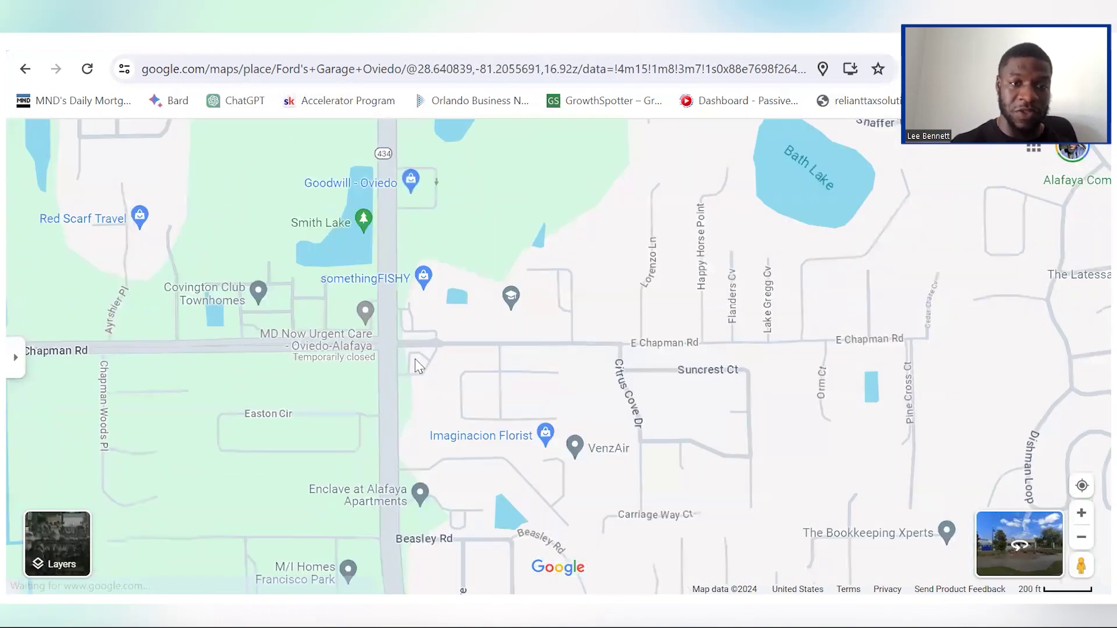
Trace road 434 and Alafaya Trail south from Chapman Rd past McCulloch Rd, University Blvd and highway 50 to highway 408.
scroll(416, 366, down, 1)
scroll(416, 366, down, 3)
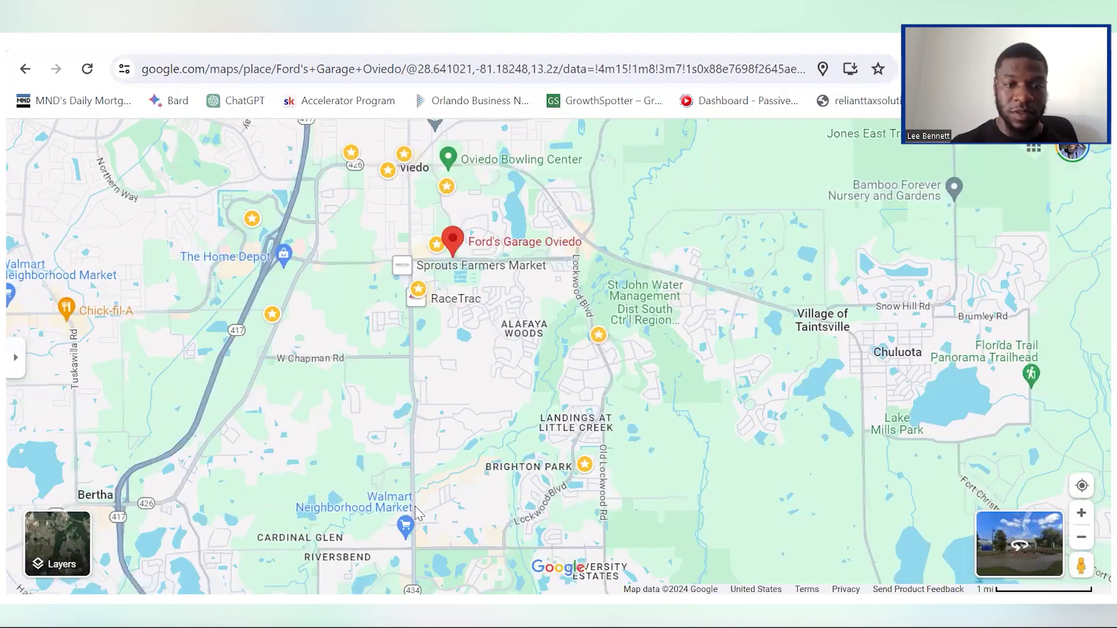
scroll(416, 512, down, 1)
drag(414, 506, 381, 192)
scroll(380, 192, up, 1)
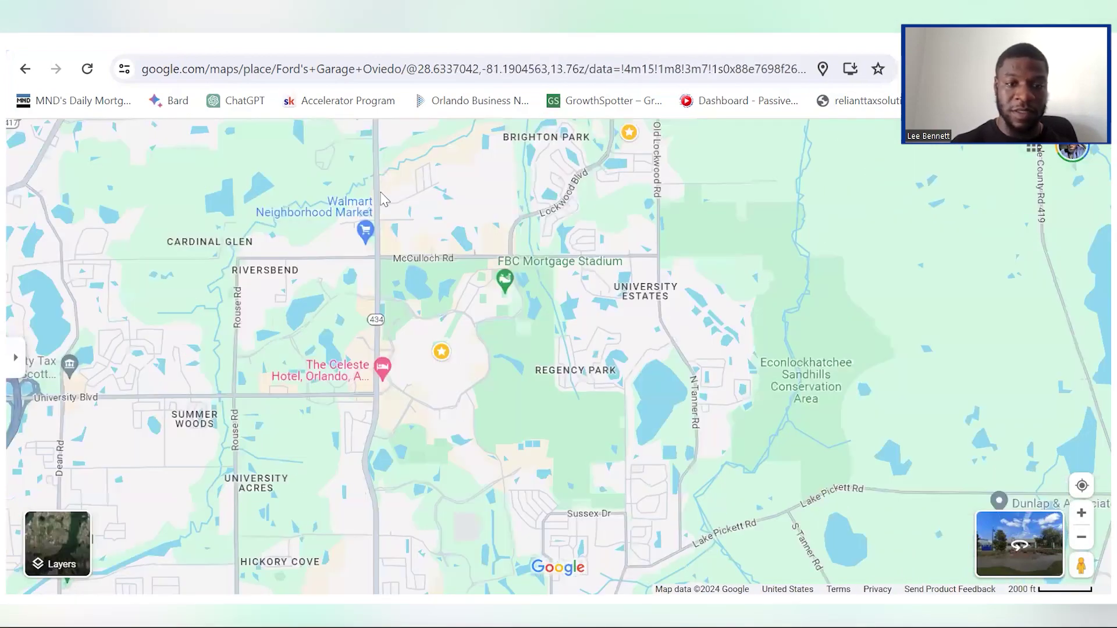
drag(385, 409, 382, 187)
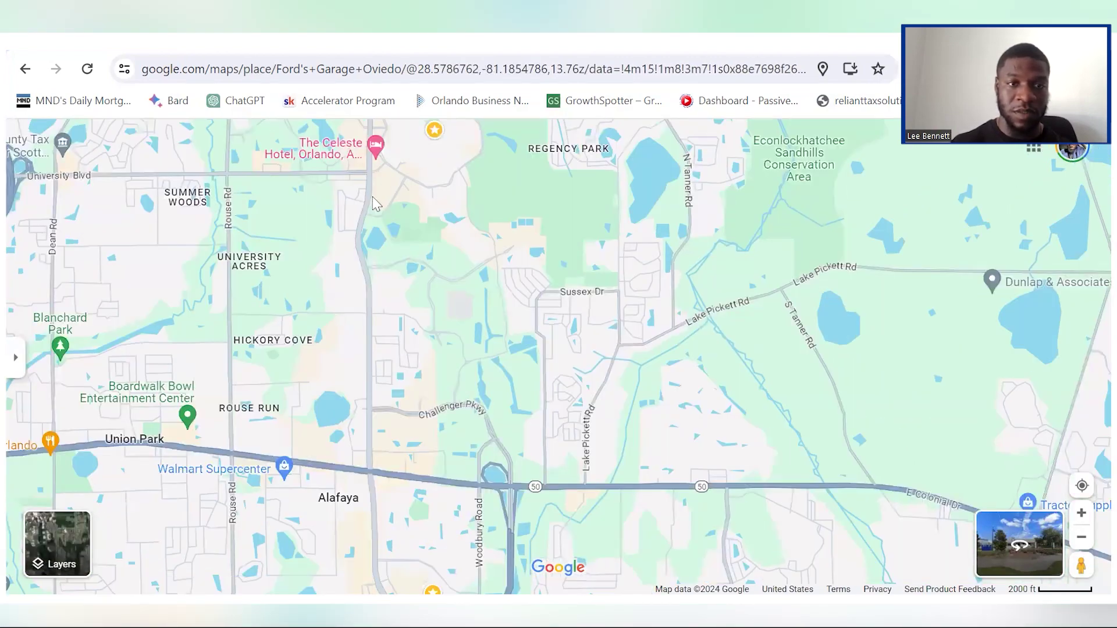
drag(375, 204, 371, 136)
drag(414, 564, 403, 464)
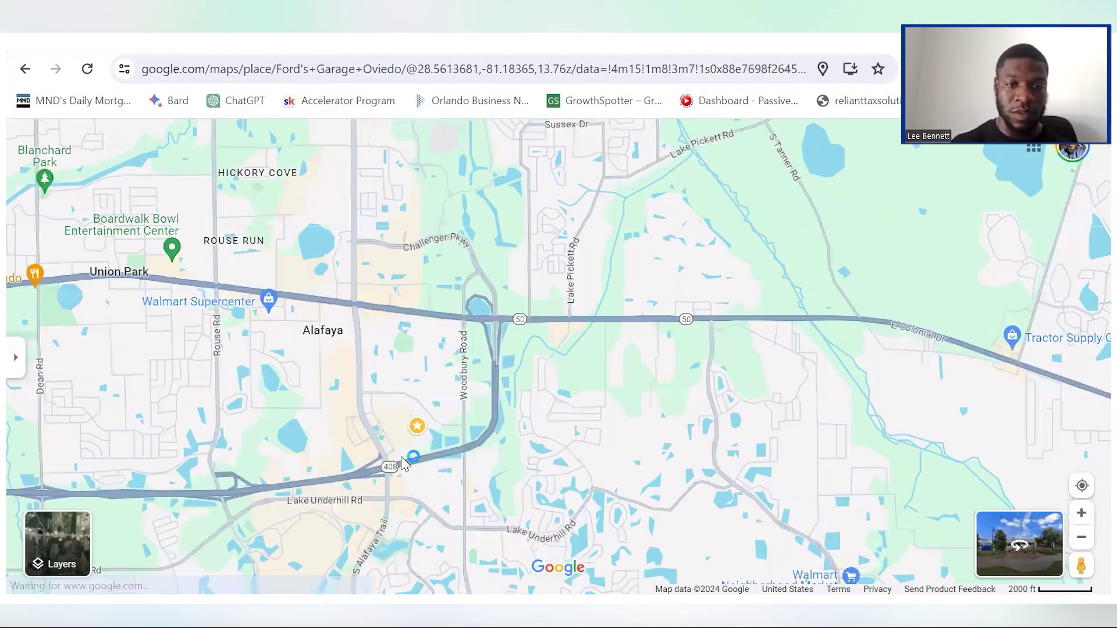
Examine the stores around Waterford Lakes Town Center beside N Alafaya Trail and highway 408.
scroll(499, 317, up, 4)
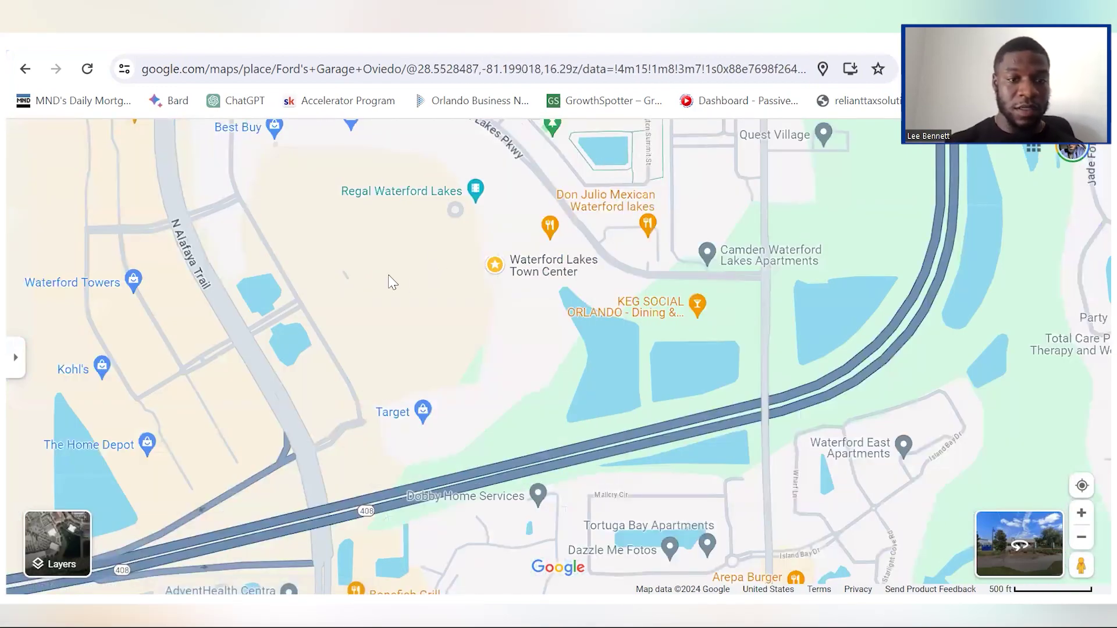
drag(390, 282, 513, 409)
drag(456, 363, 499, 332)
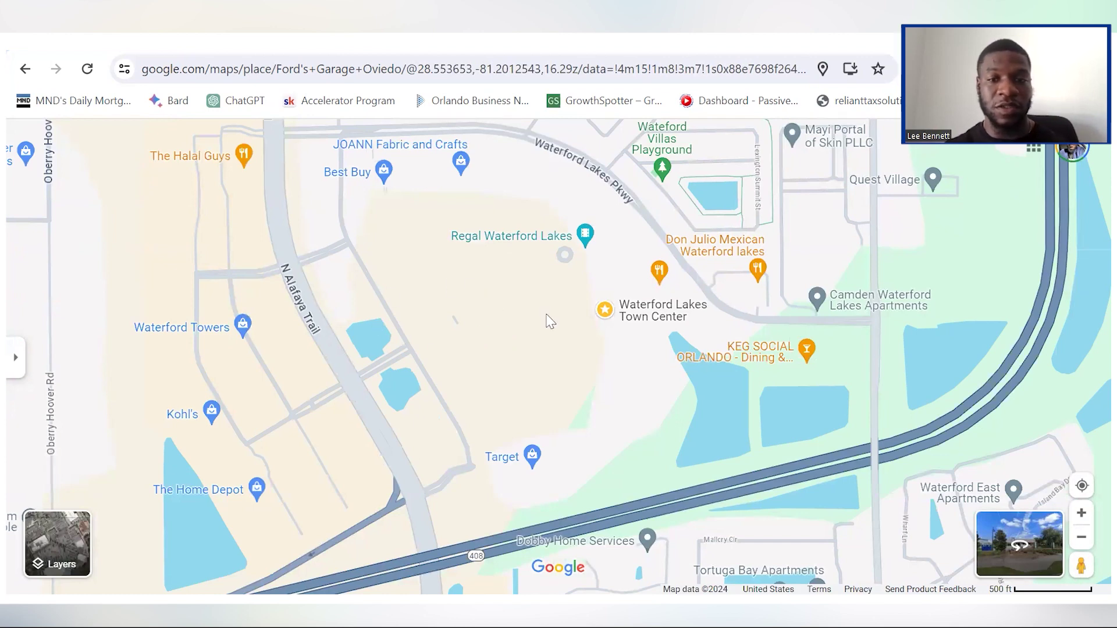
Examine the stores and restaurants in Waterford Lakes Town Center from T.J. Maxx and Target up to Cooper's Hawk Winery.
scroll(550, 322, up, 3)
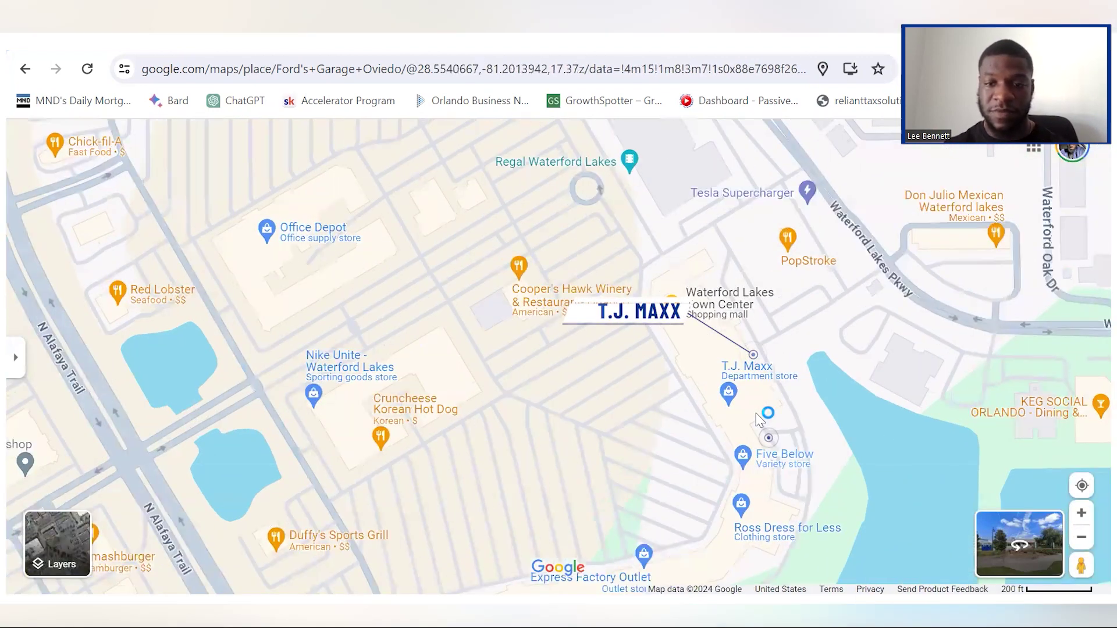
drag(771, 356, 772, 229)
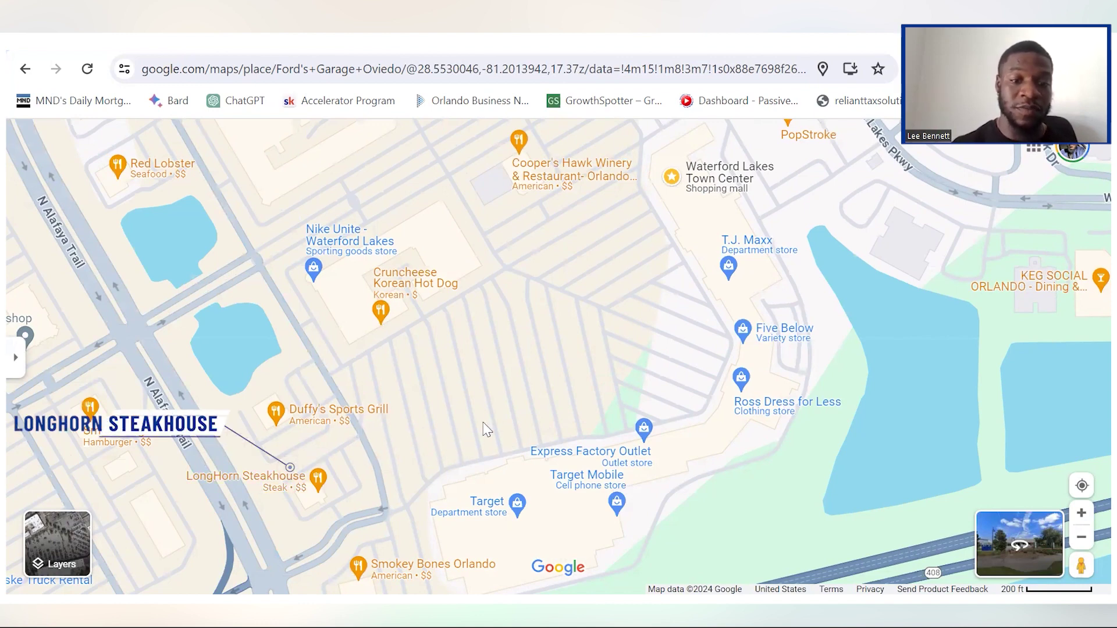
drag(487, 429, 480, 454)
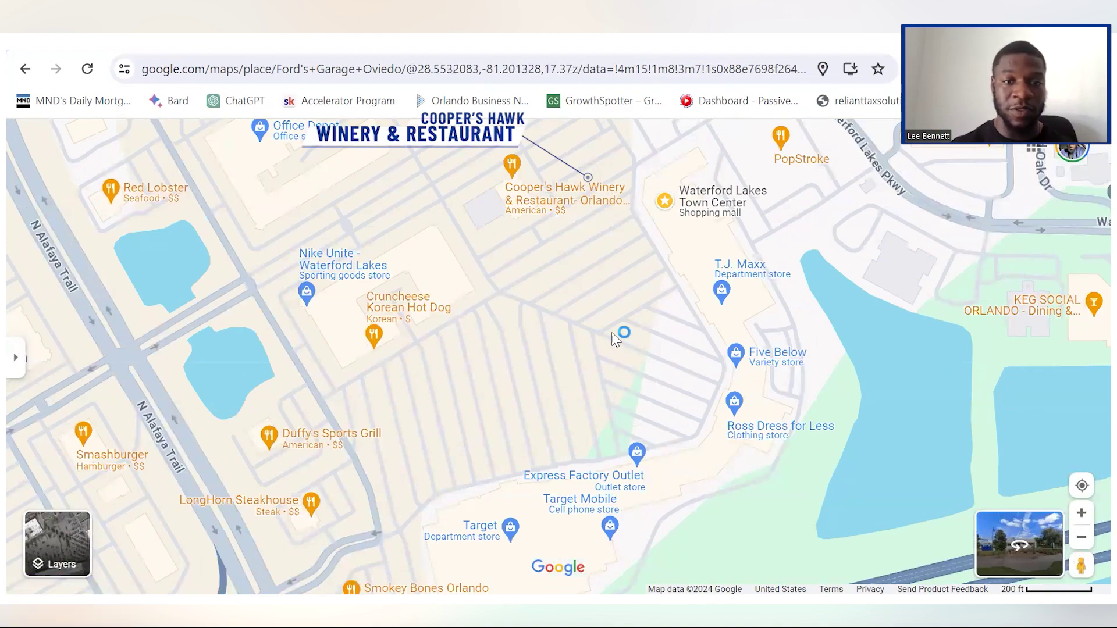
drag(478, 509, 436, 560)
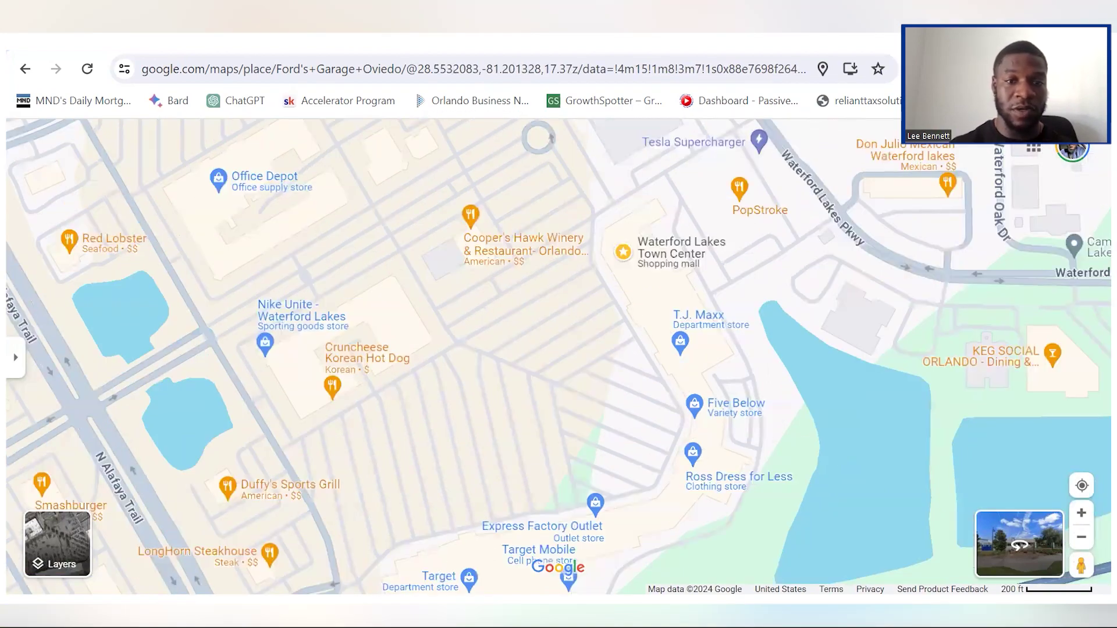
drag(771, 352, 592, 530)
drag(283, 324, 510, 252)
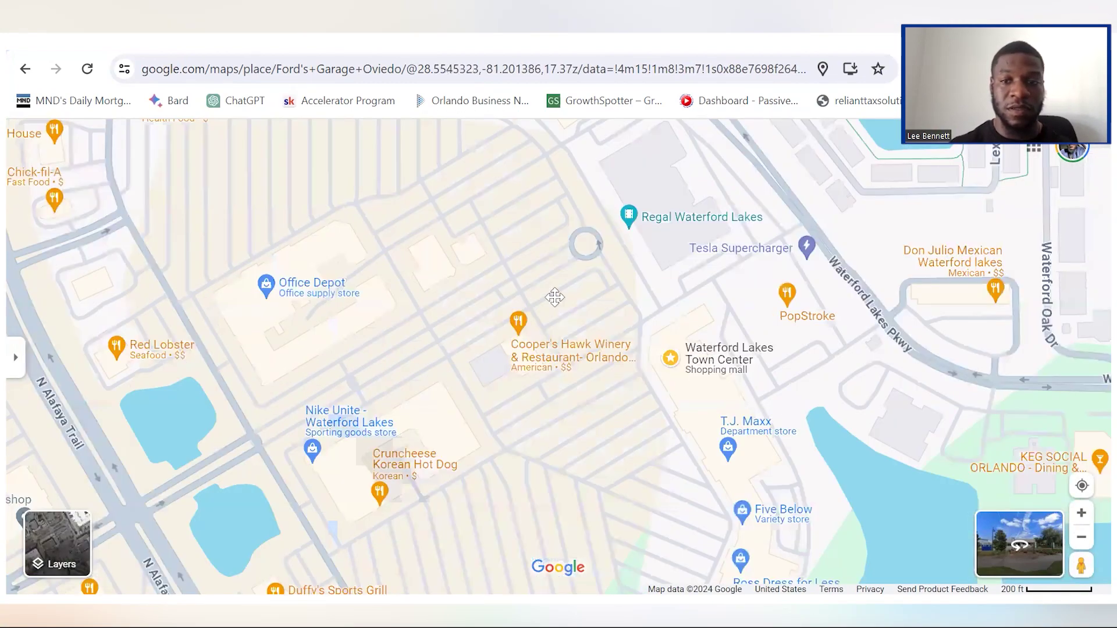
Examine the northern part of Waterford Lakes Town Center, from Office Depot and PetSmart to Best Buy and LA Fitness.
drag(425, 232, 769, 442)
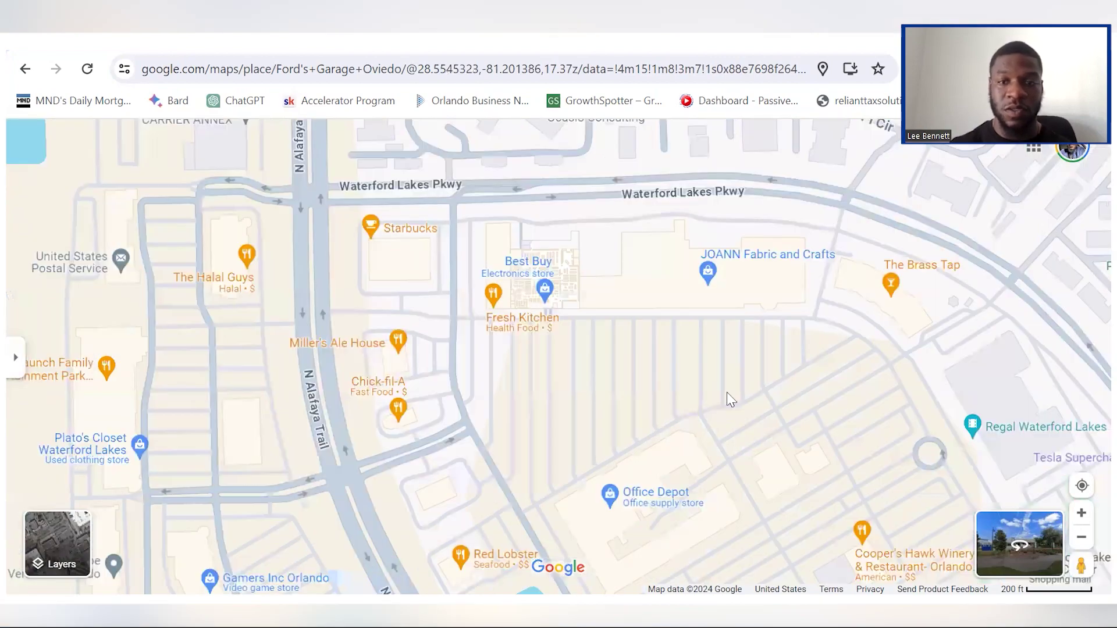
drag(728, 396, 489, 286)
scroll(541, 287, up, 3)
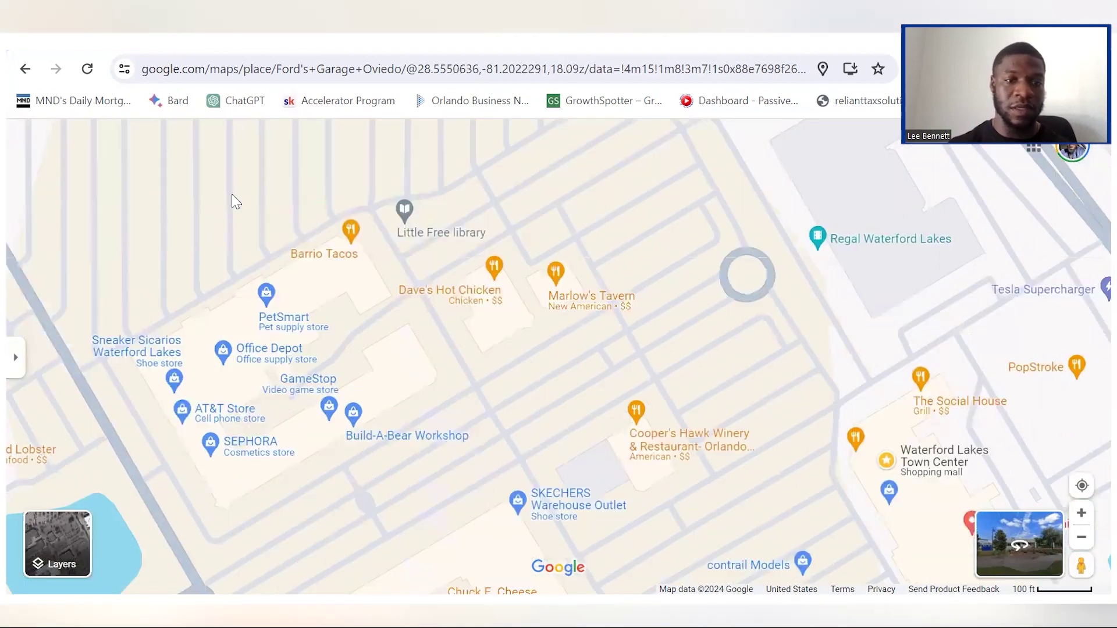
drag(288, 299, 402, 489)
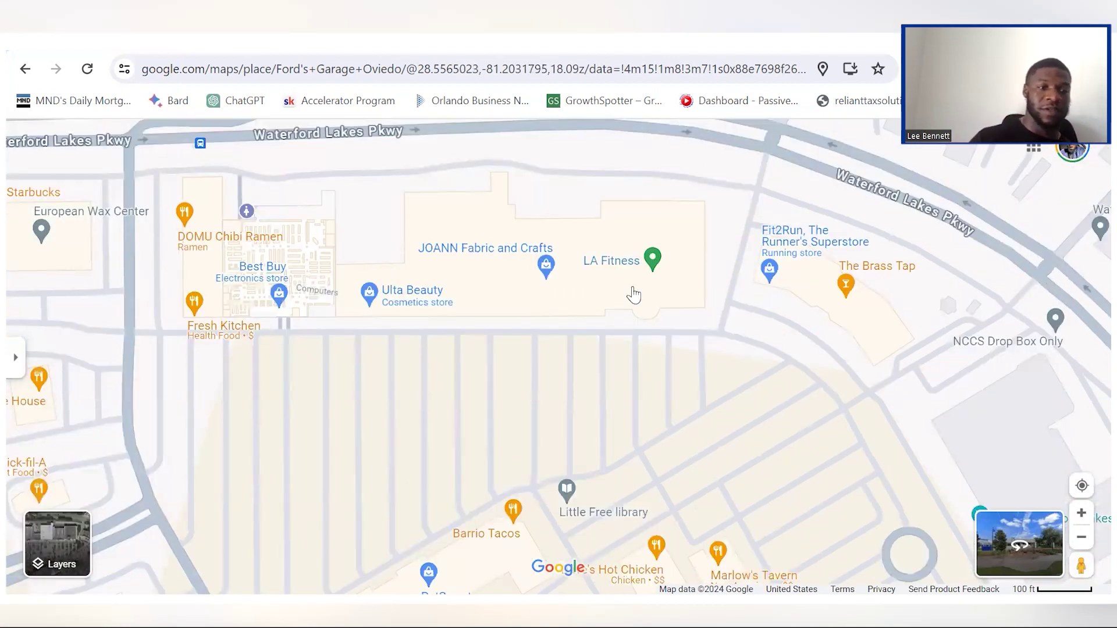
drag(539, 352, 655, 301)
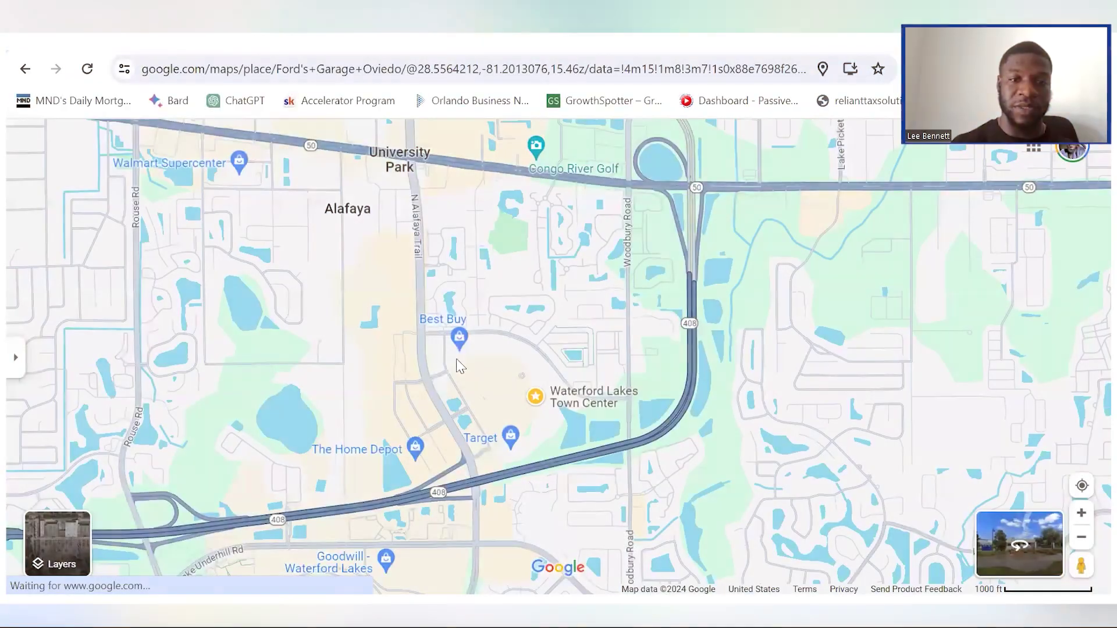
Follow road 434 north from Waterford Lakes back to Oviedo and show the whole city with its surroundings.
scroll(457, 243, down, 5)
drag(457, 243, 510, 446)
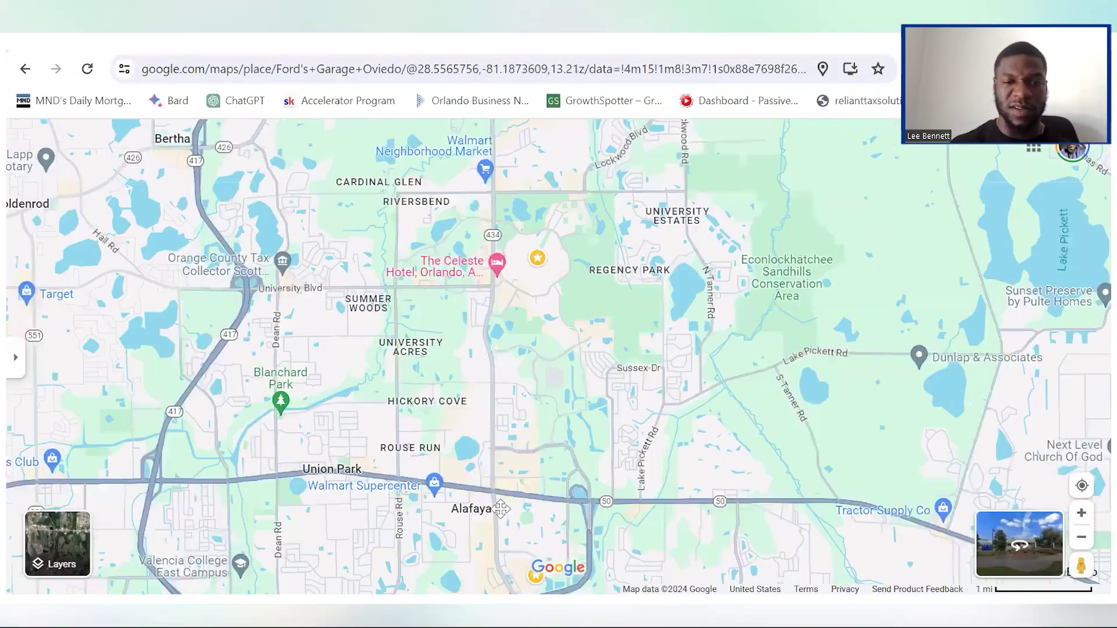
drag(498, 280, 542, 519)
scroll(543, 518, up, 1)
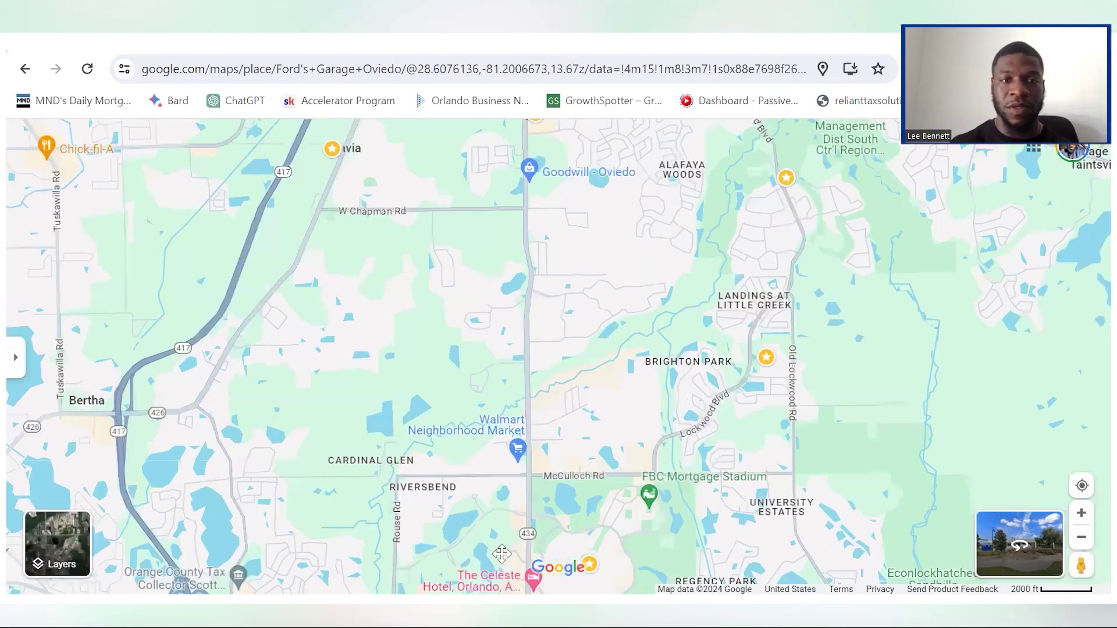
drag(502, 219, 528, 359)
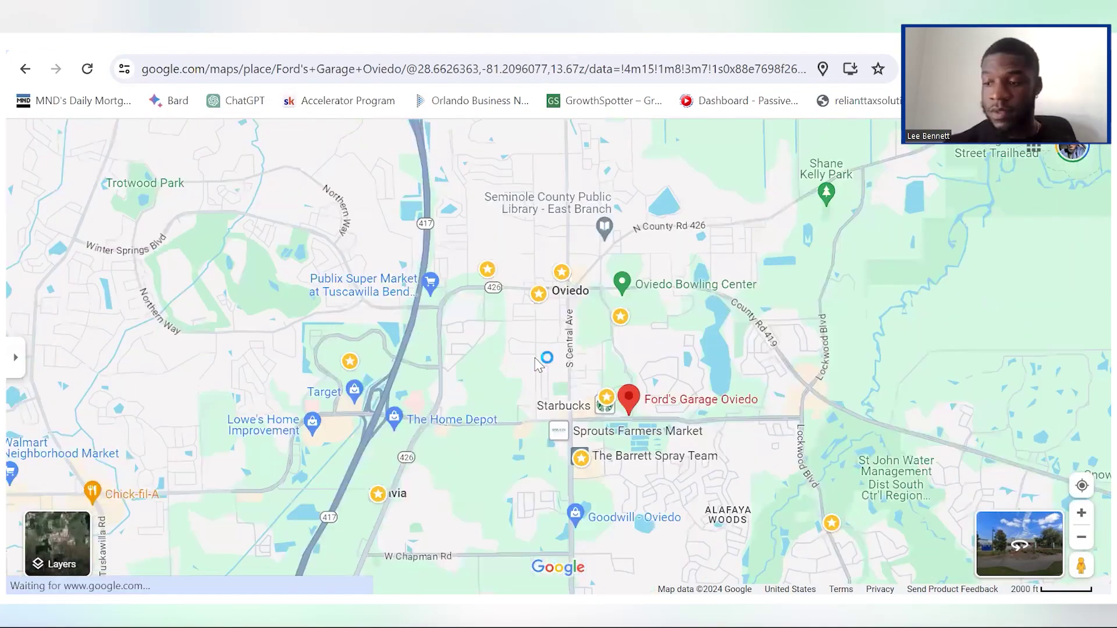
scroll(535, 357, down, 2)
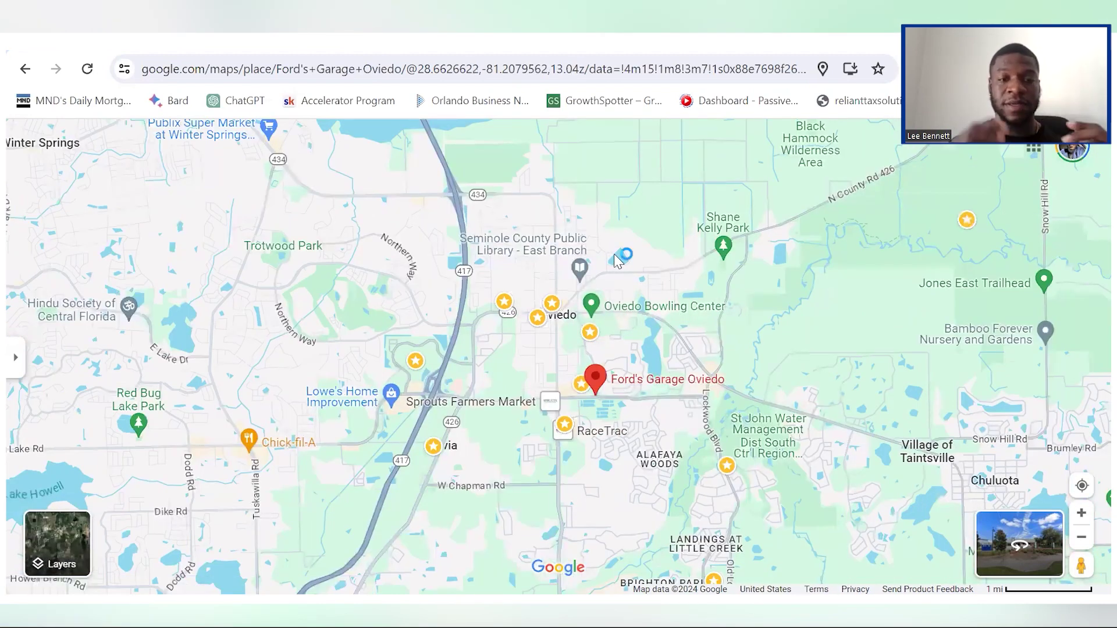
Examine the Lake Jesup shore, Black Hammock Wilderness Area and Little Big Econ Barr Street Trailhead north of Oviedo.
drag(615, 255, 647, 354)
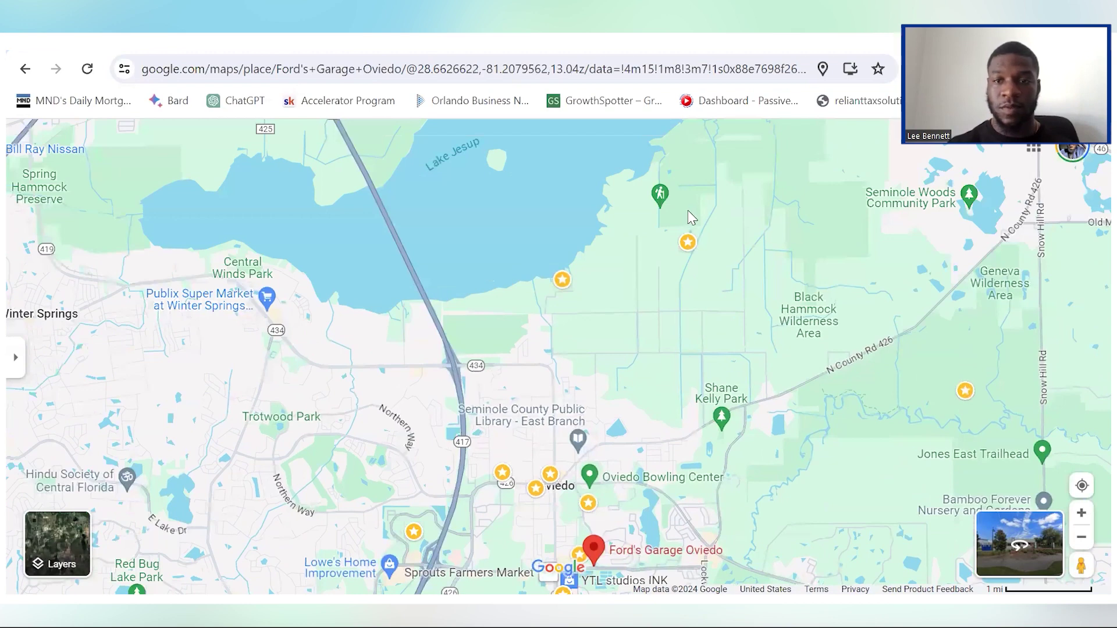
scroll(688, 211, up, 1)
scroll(688, 211, up, 1)
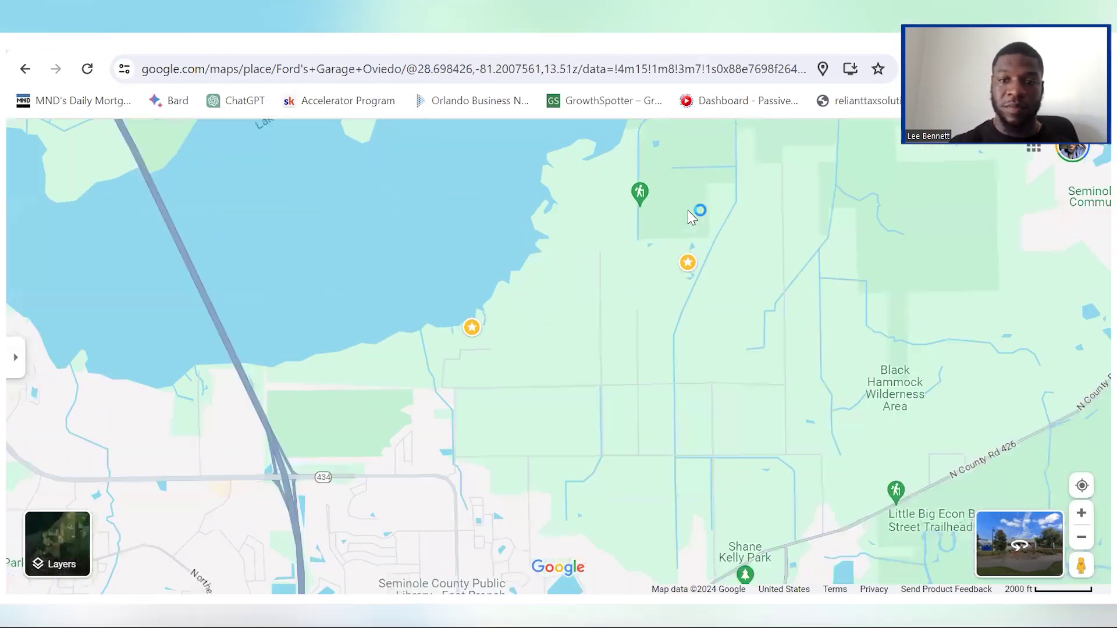
drag(687, 211, 793, 309)
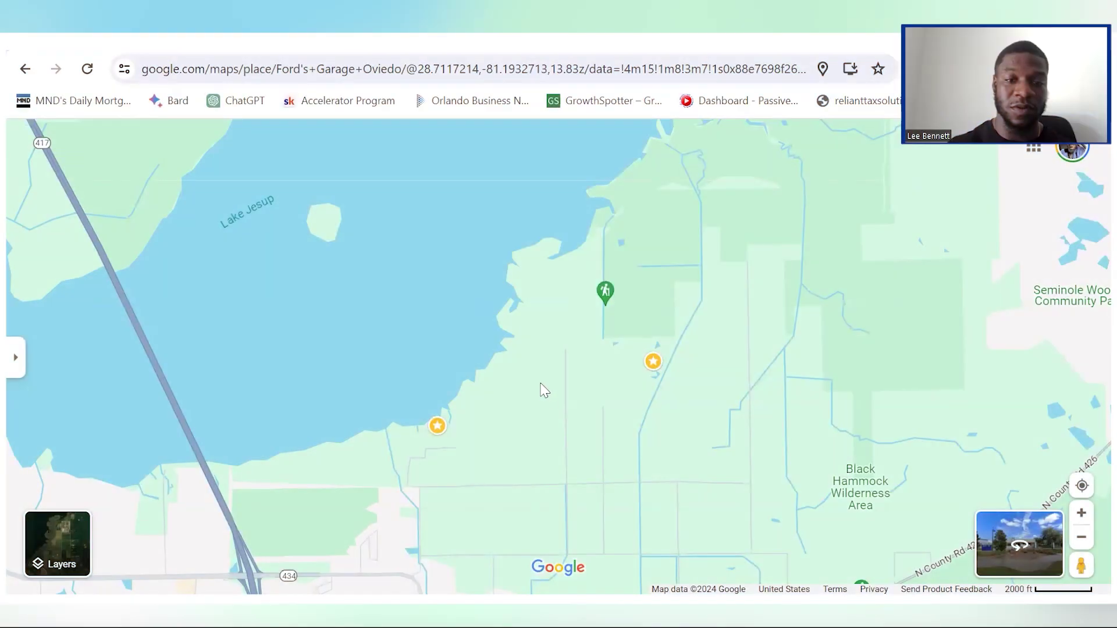
drag(539, 390, 491, 242)
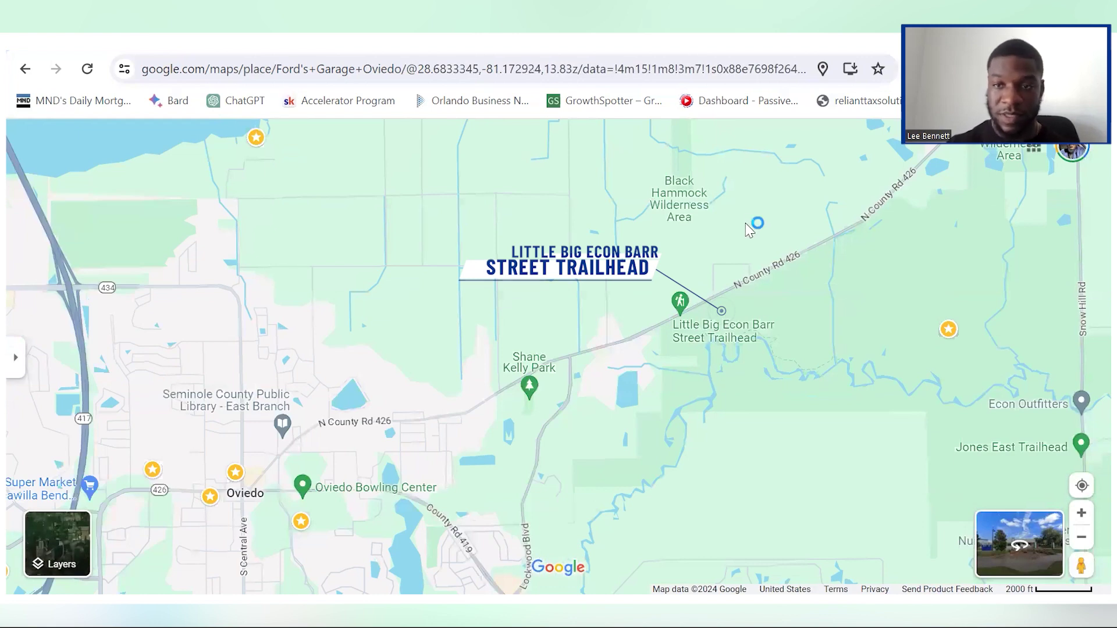
drag(637, 175, 721, 256)
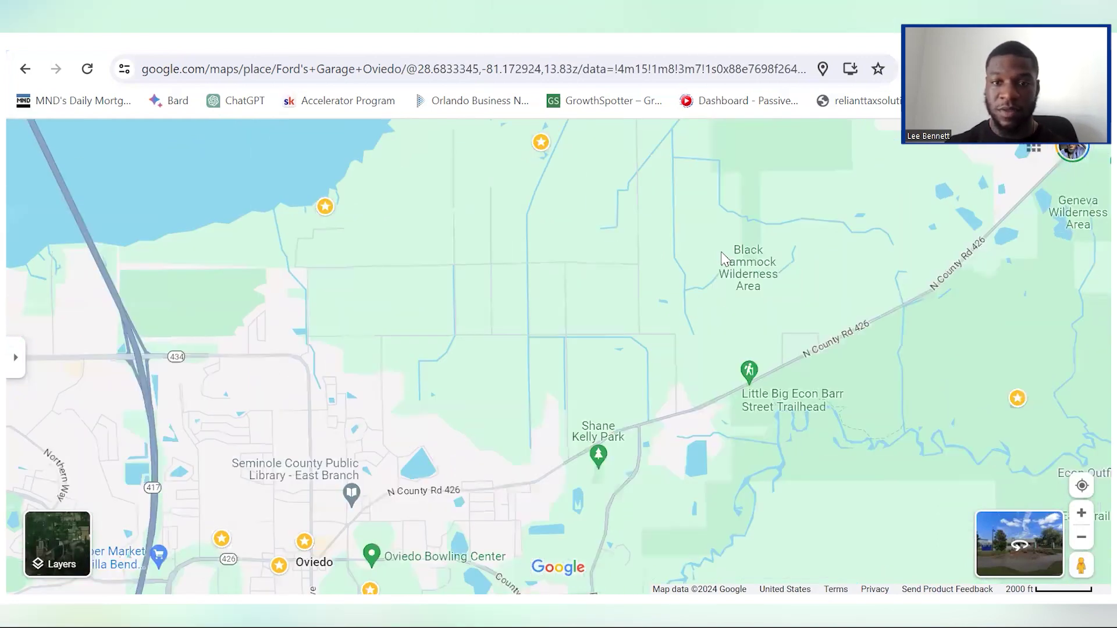
Open the place details of Little Big Econ State Forest east of Oviedo and read through its overview to the website link.
scroll(721, 259, down, 2)
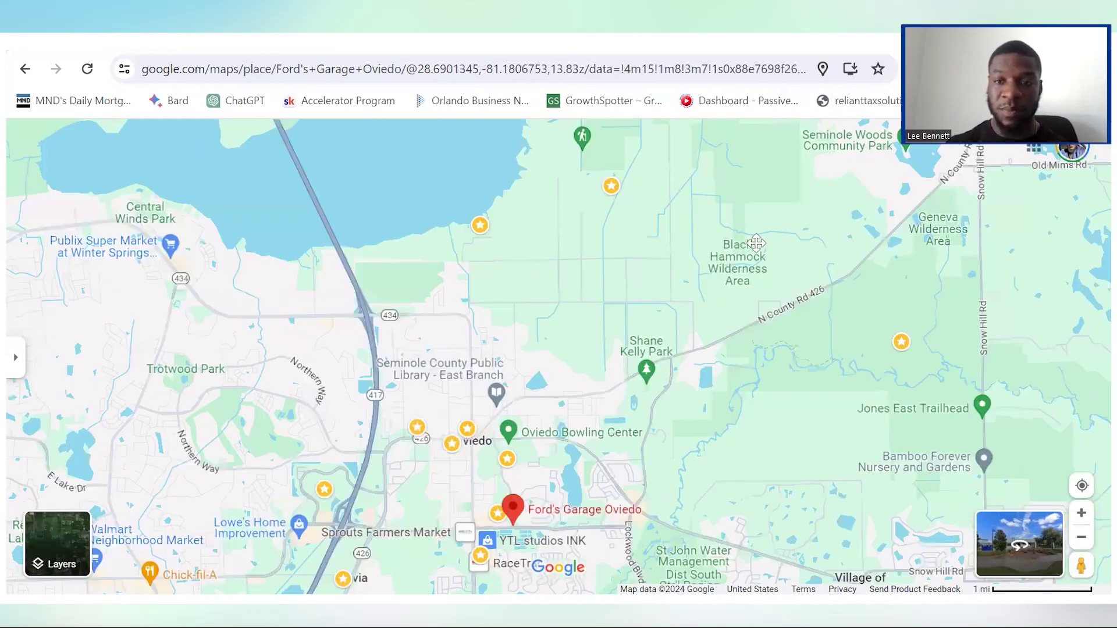
scroll(646, 401, down, 2)
mouse_move(646, 400)
click(686, 365)
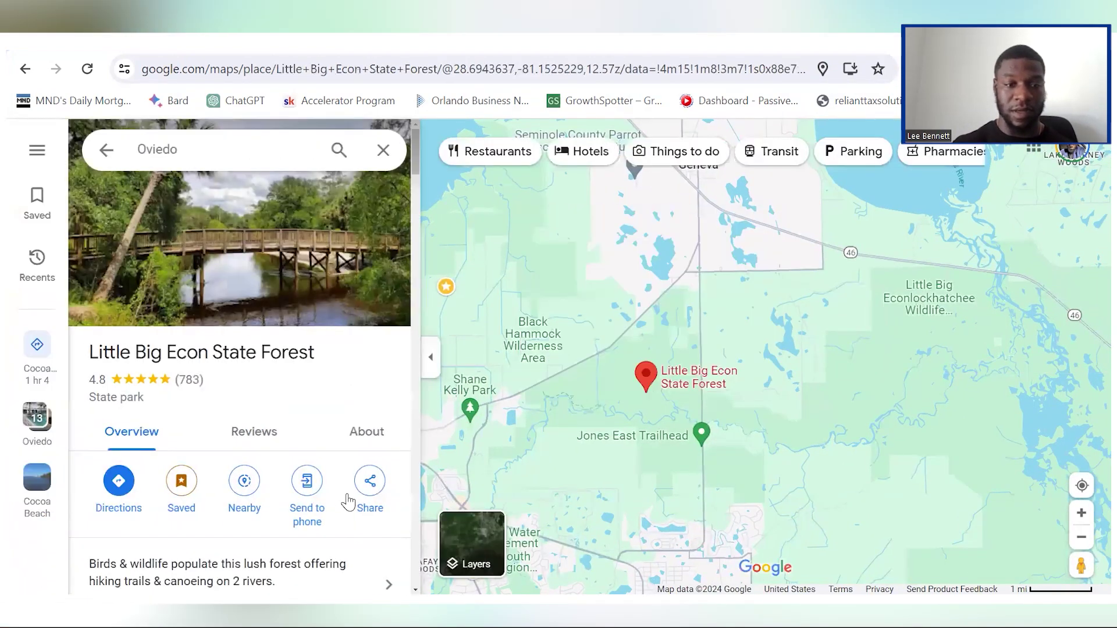
scroll(223, 431, down, 6)
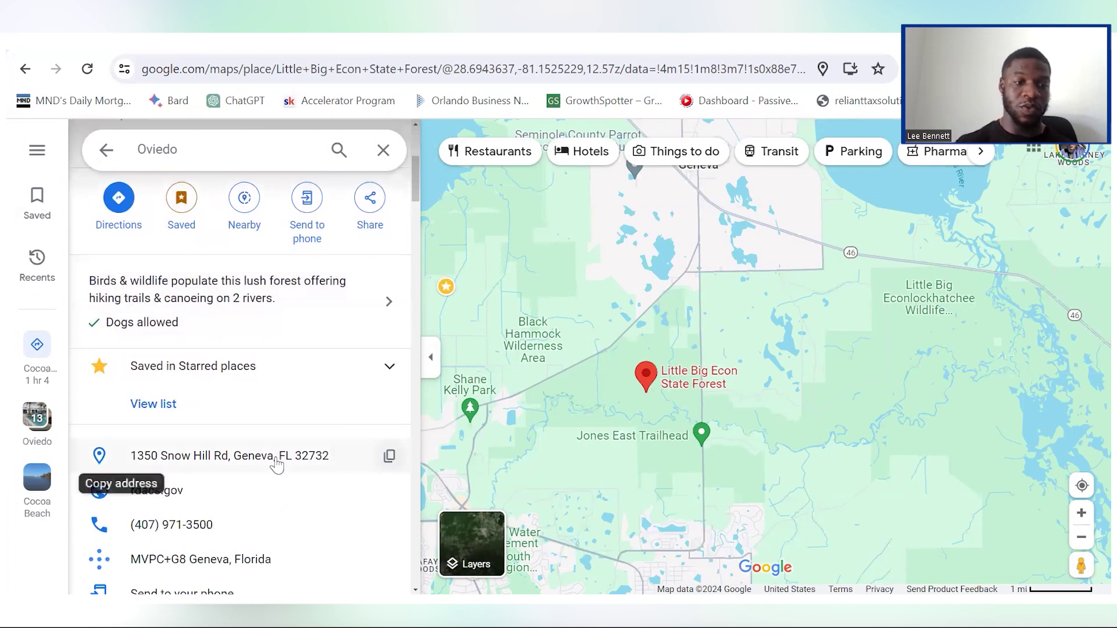
scroll(277, 466, down, 2)
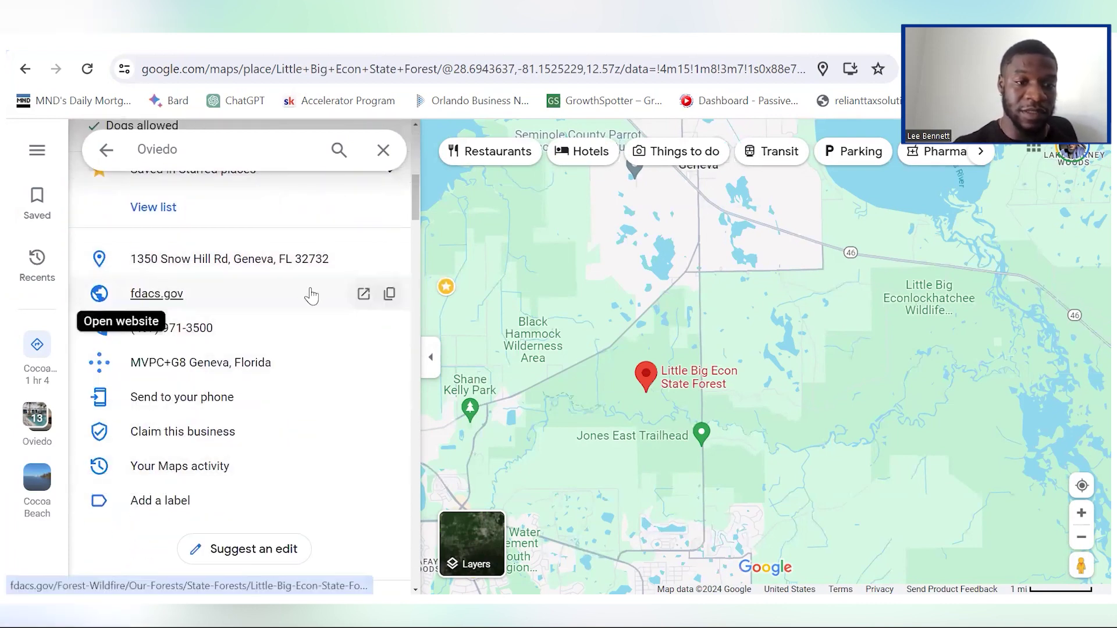
Open the fdacs.gov page of Little Big Econ State Forest and review its activities, map, hours and fees.
click(222, 298)
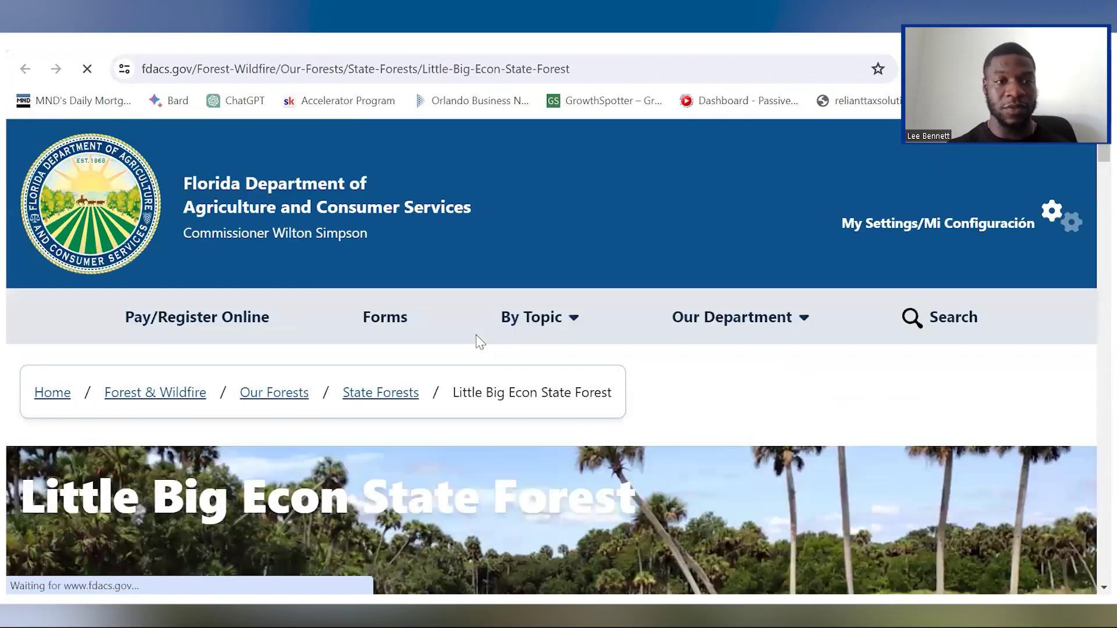
scroll(476, 335, down, 3)
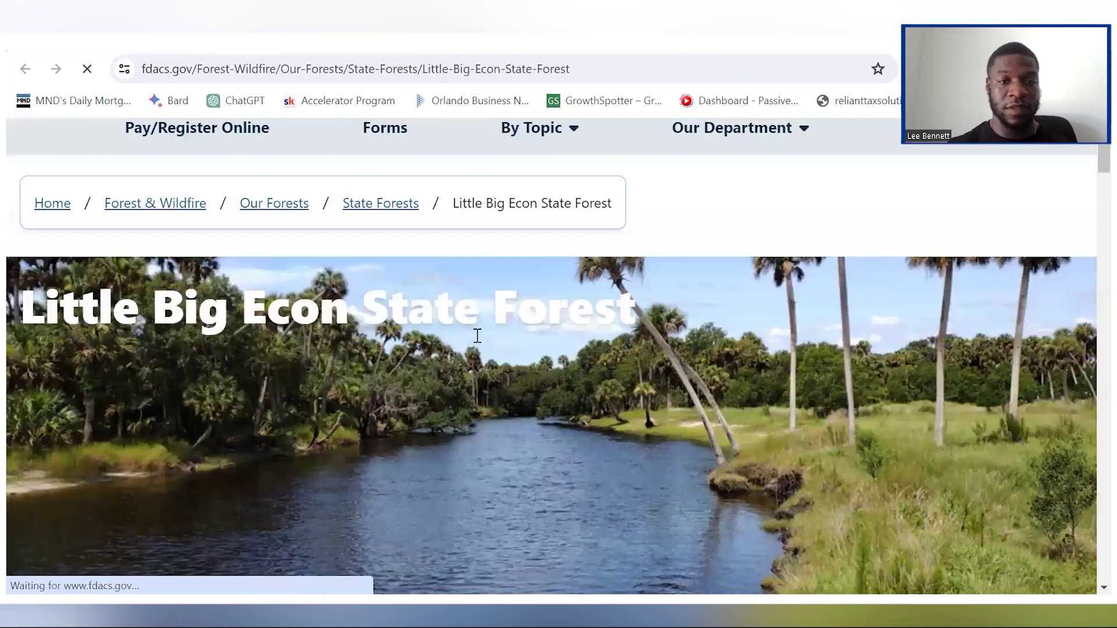
scroll(476, 336, down, 6)
scroll(476, 336, down, 5)
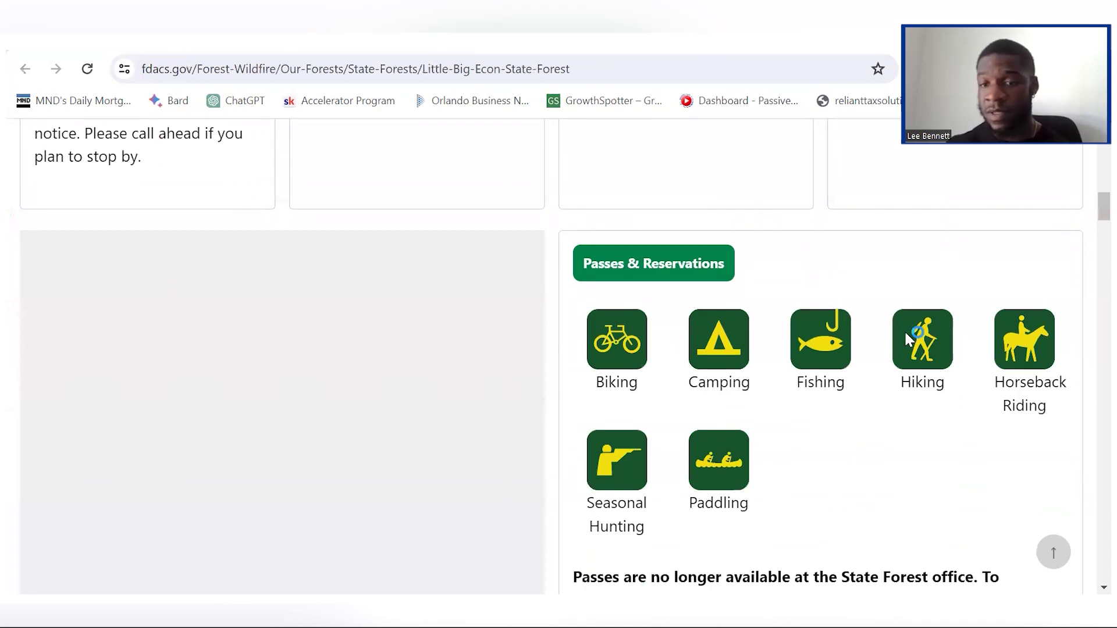
scroll(906, 335, up, 1)
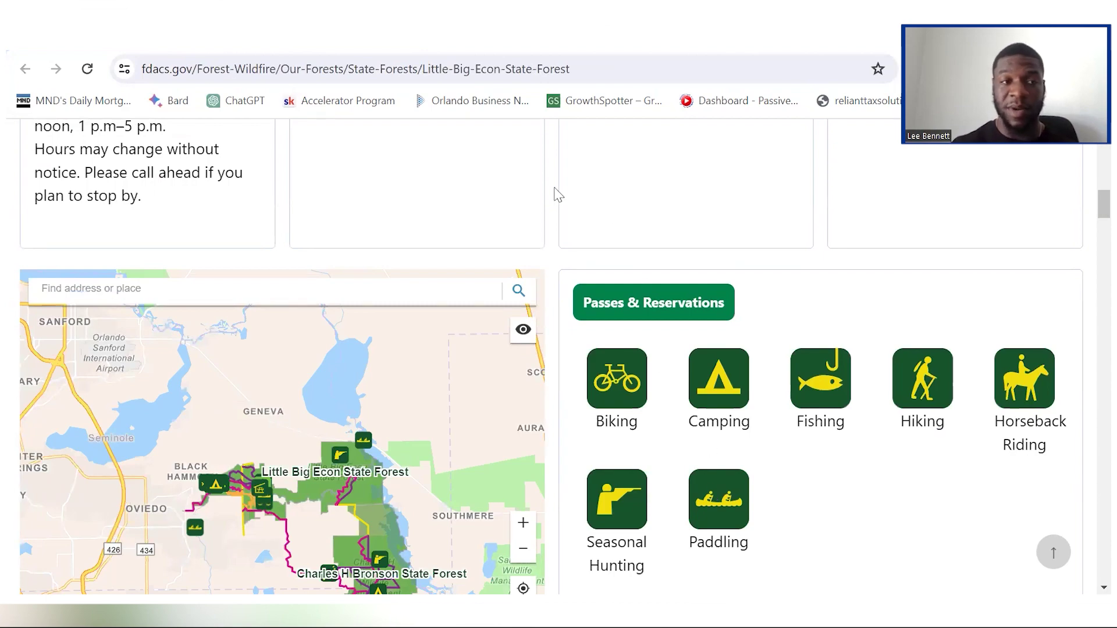
scroll(554, 193, up, 4)
scroll(557, 193, up, 1)
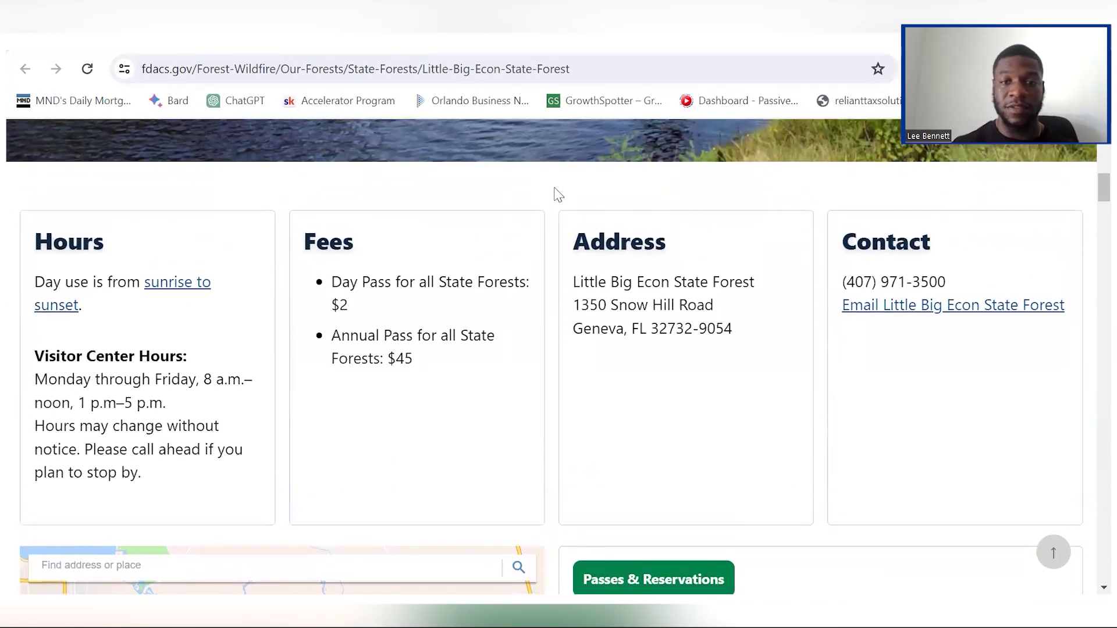
scroll(558, 195, up, 10)
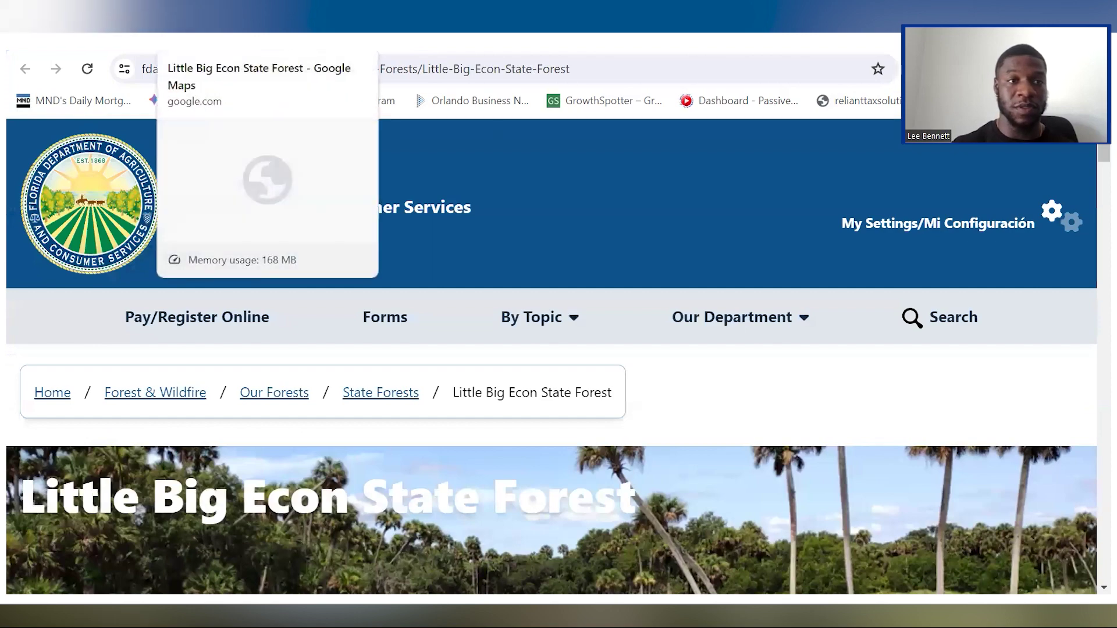
Return to Google Maps and show Lukas Nursery & Butterfly Encounter near highway 417 on the full-width map.
click(233, 43)
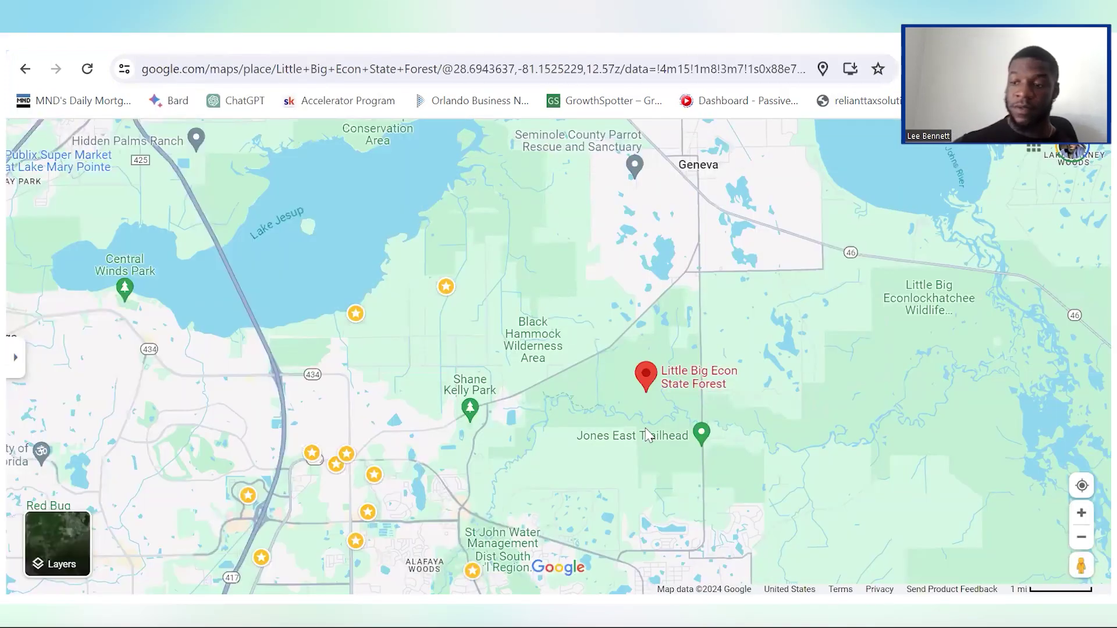
drag(225, 370, 562, 302)
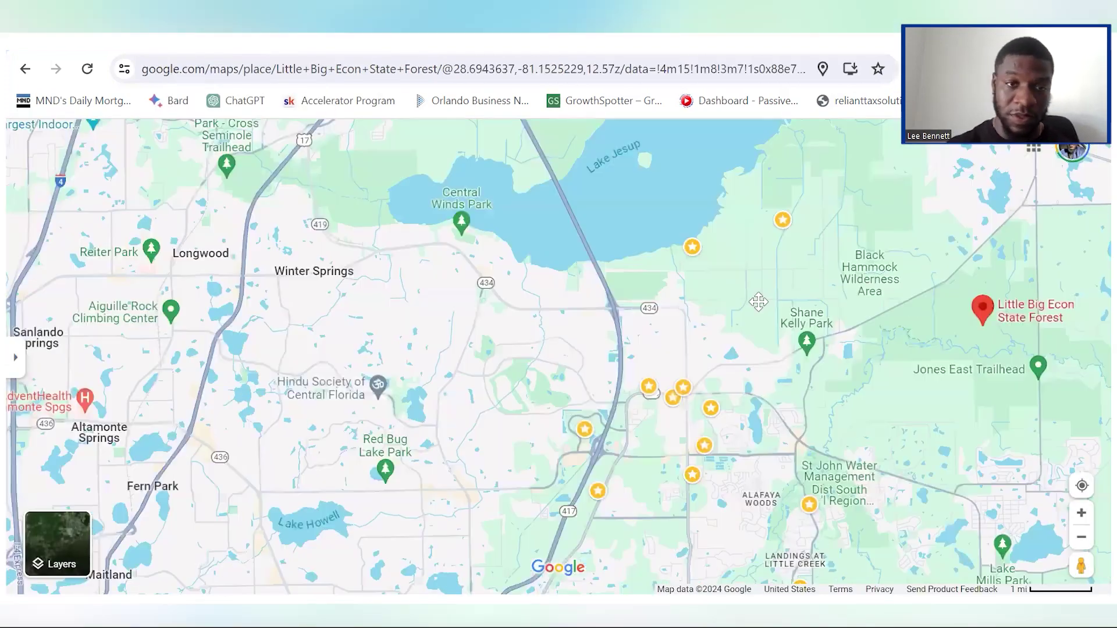
drag(729, 348, 606, 170)
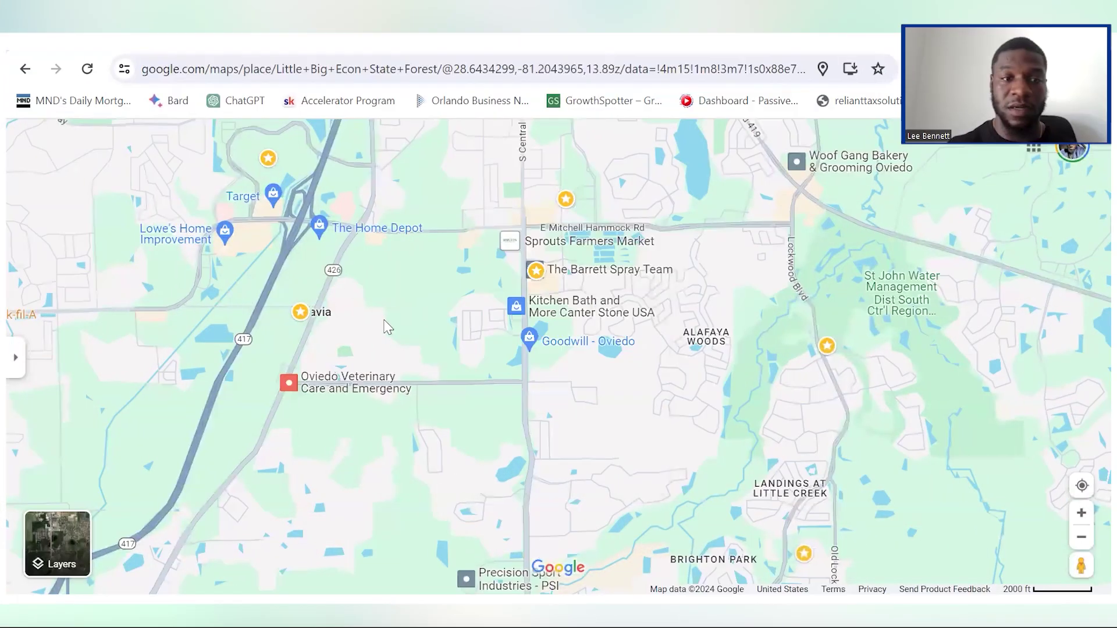
click(300, 315)
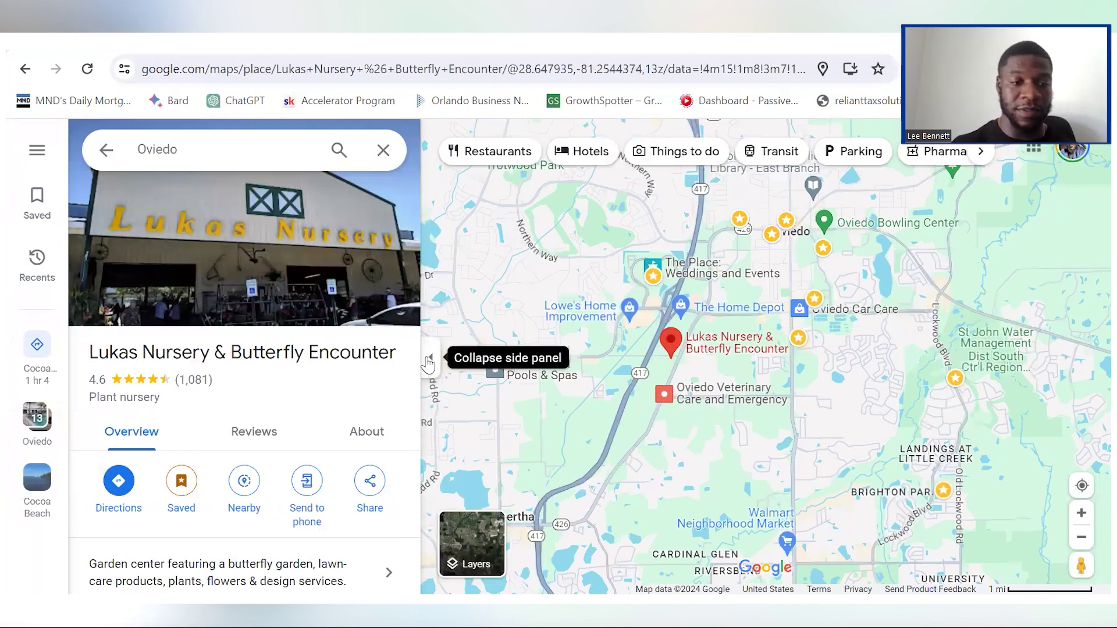
click(428, 361)
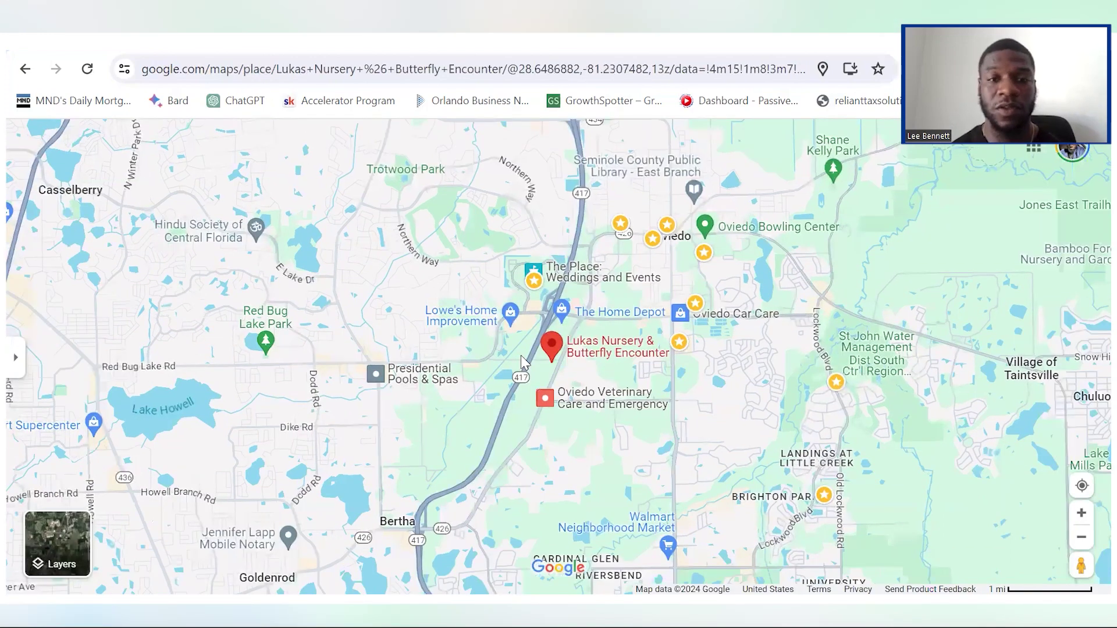
Search for "mall at mill" and open the place details of The Mall at Millenia on Conroy Road in Orlando.
click(16, 357)
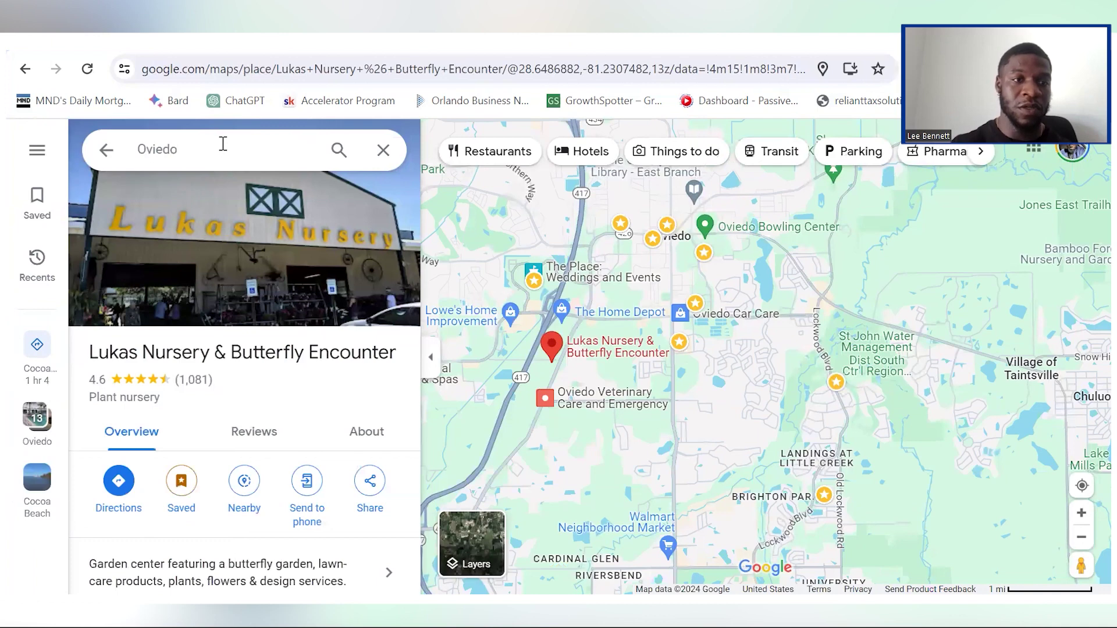
click(223, 143)
key(ctrl+a)
text(m)
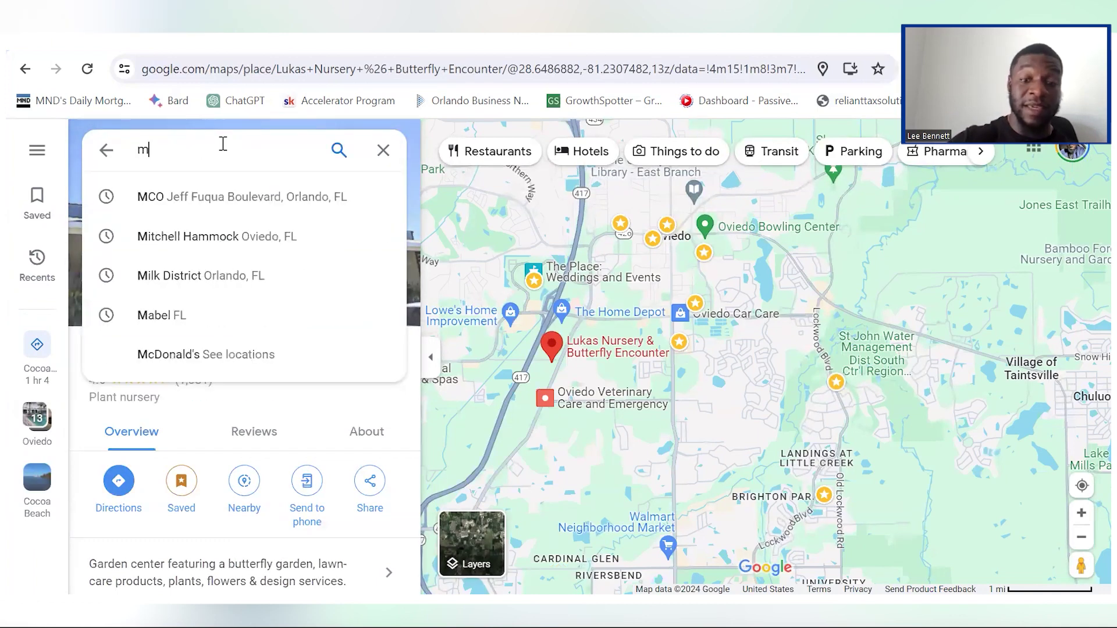
text(i)
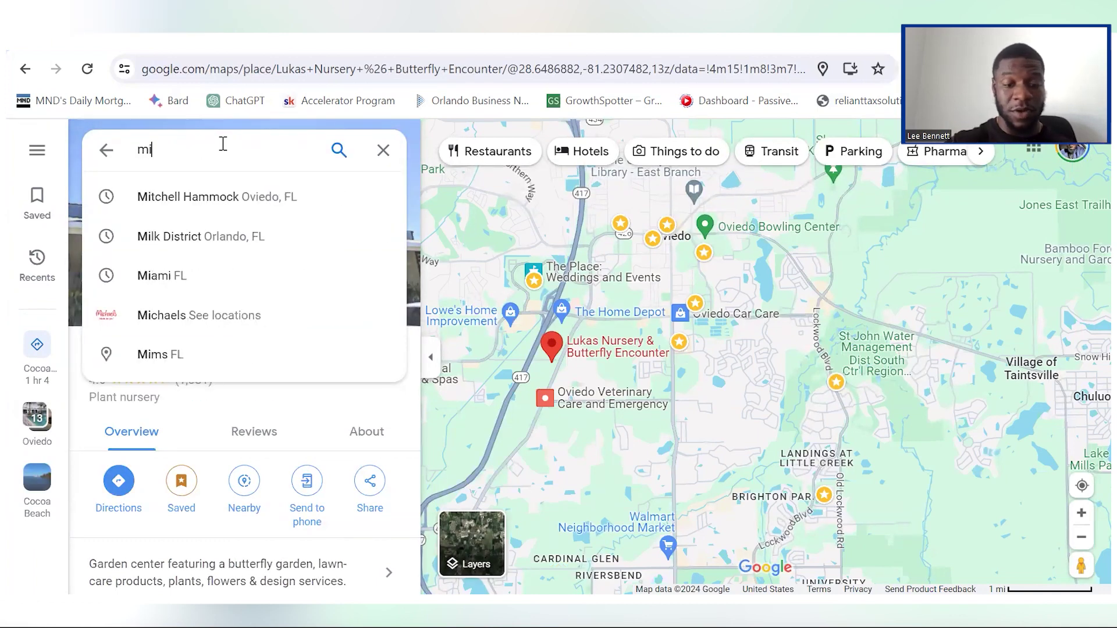
key(BackSpace)
text(all a)
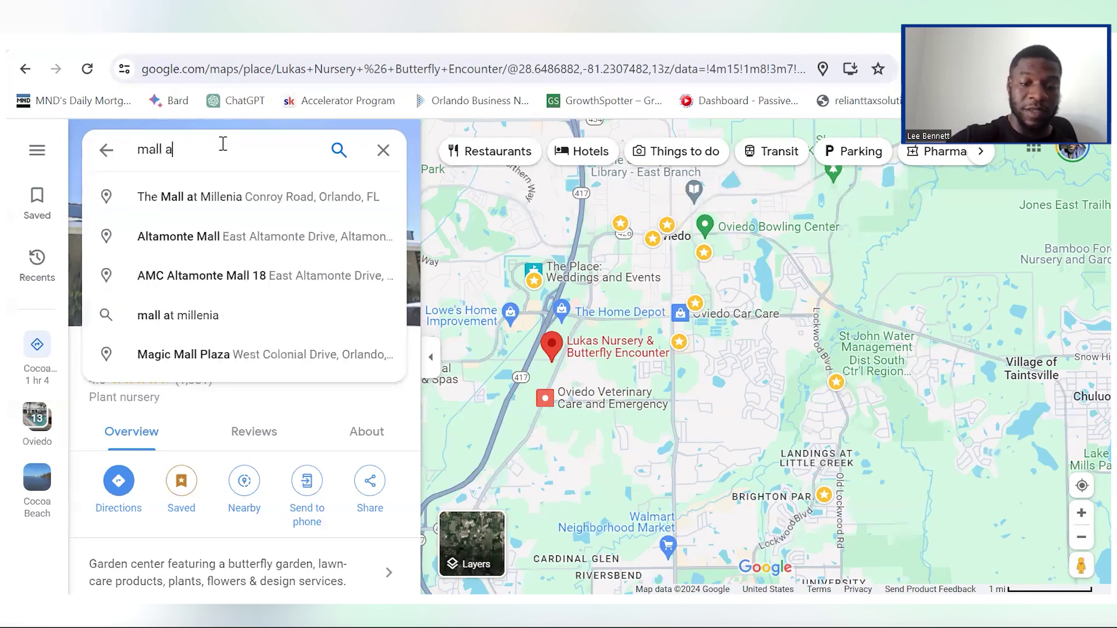
text(t mill)
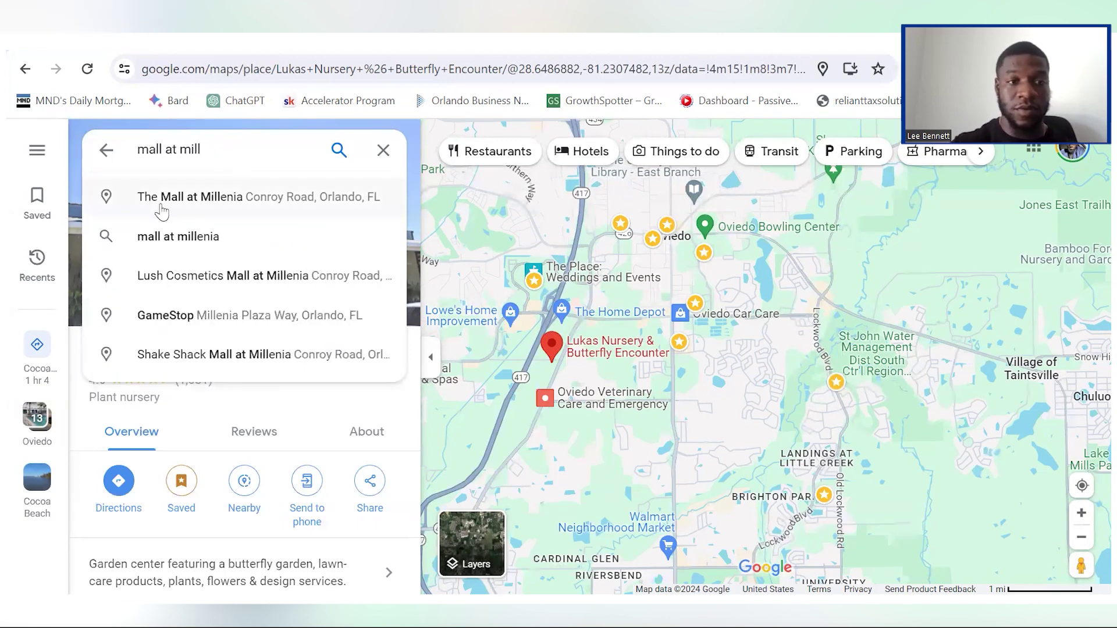
click(177, 198)
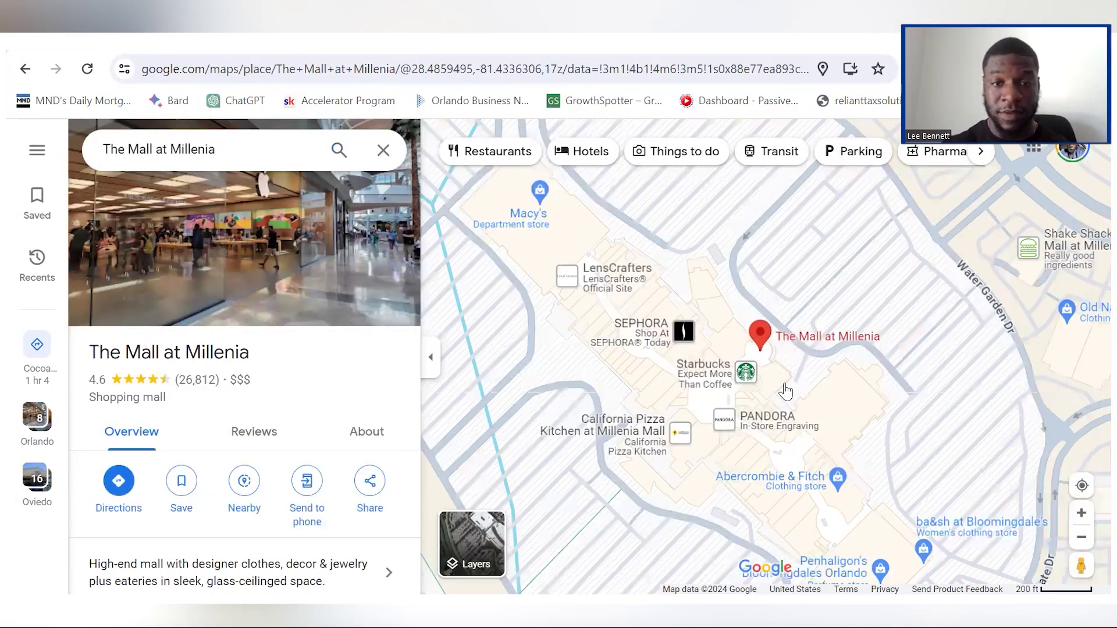
Examine the stores inside The Mall at Millenia around Dolce & Gabbana, Neiman Marcus, CHANEL and VERSACE on the map.
scroll(785, 392, up, 2)
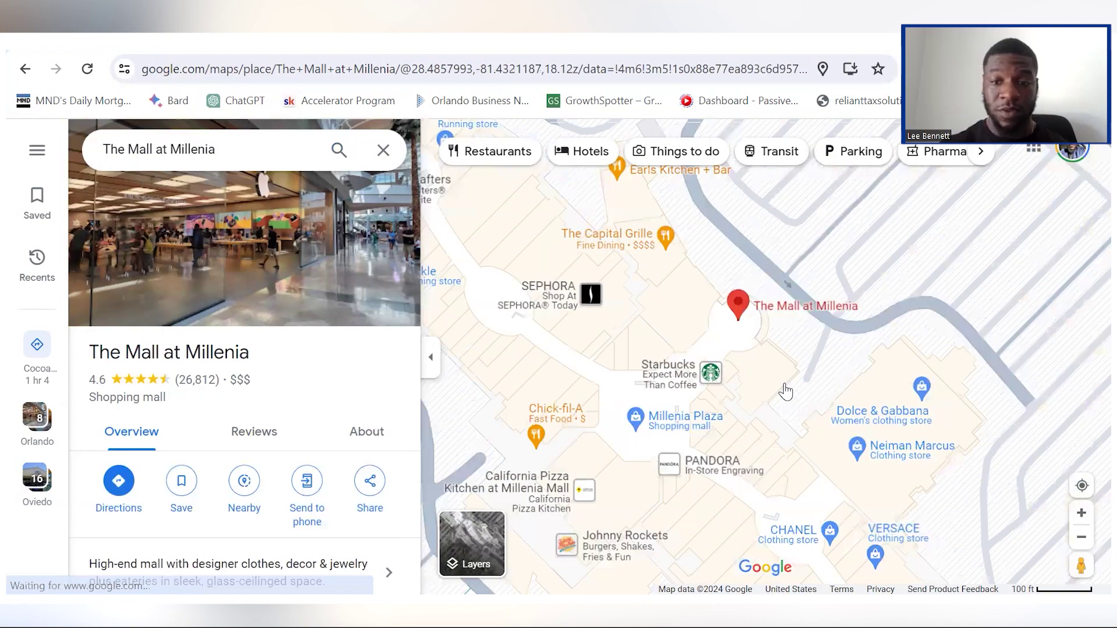
scroll(907, 425, up, 1)
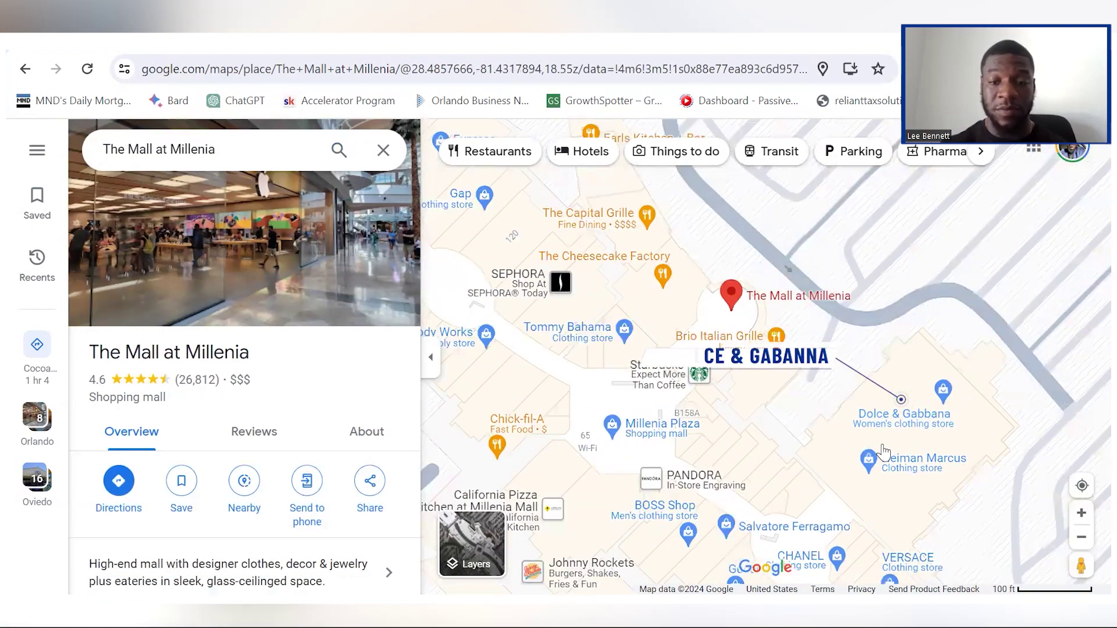
mouse_move(884, 452)
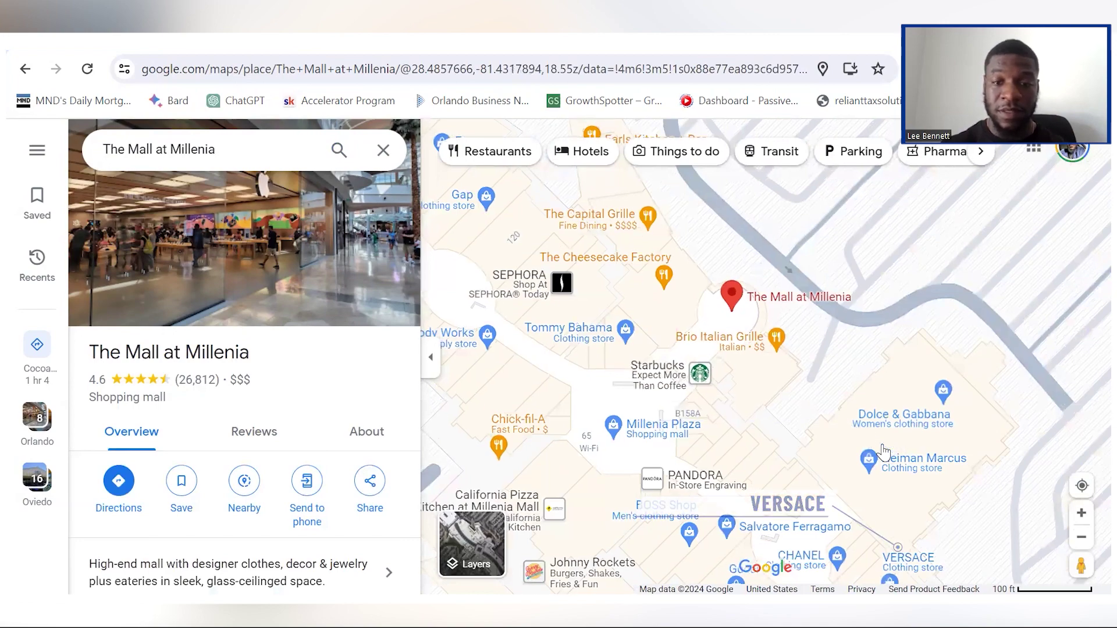
drag(884, 451, 757, 389)
scroll(757, 388, up, 1)
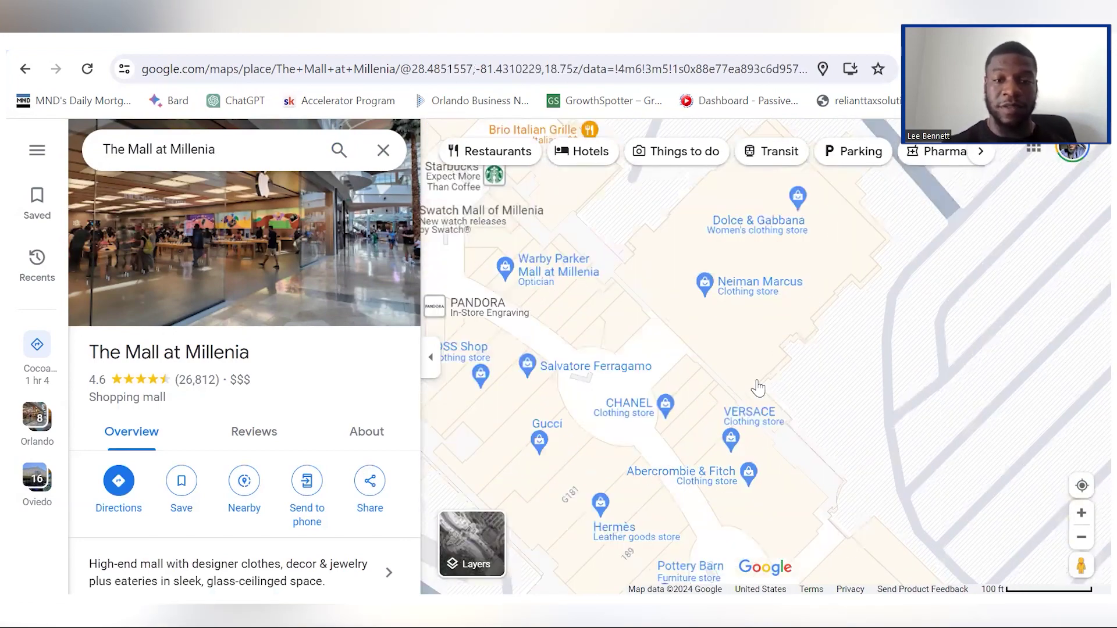
scroll(757, 389, down, 2)
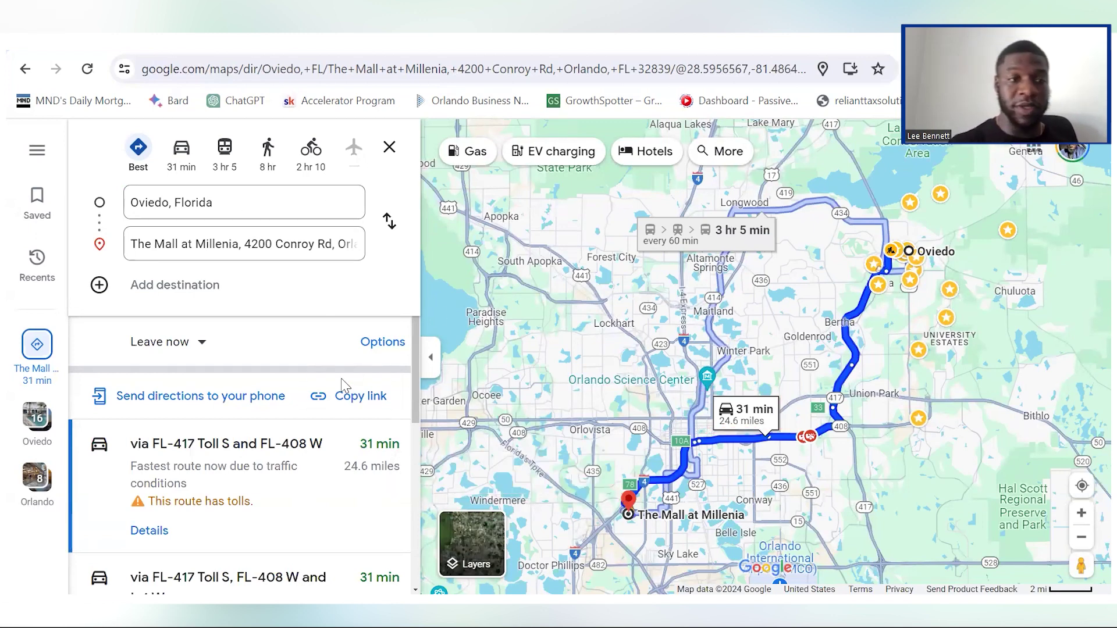
Clear The Mall at Millenia as the destination of the route from Oviedo and bring the Oviedo area back into view.
click(348, 251)
key(BackSpace)
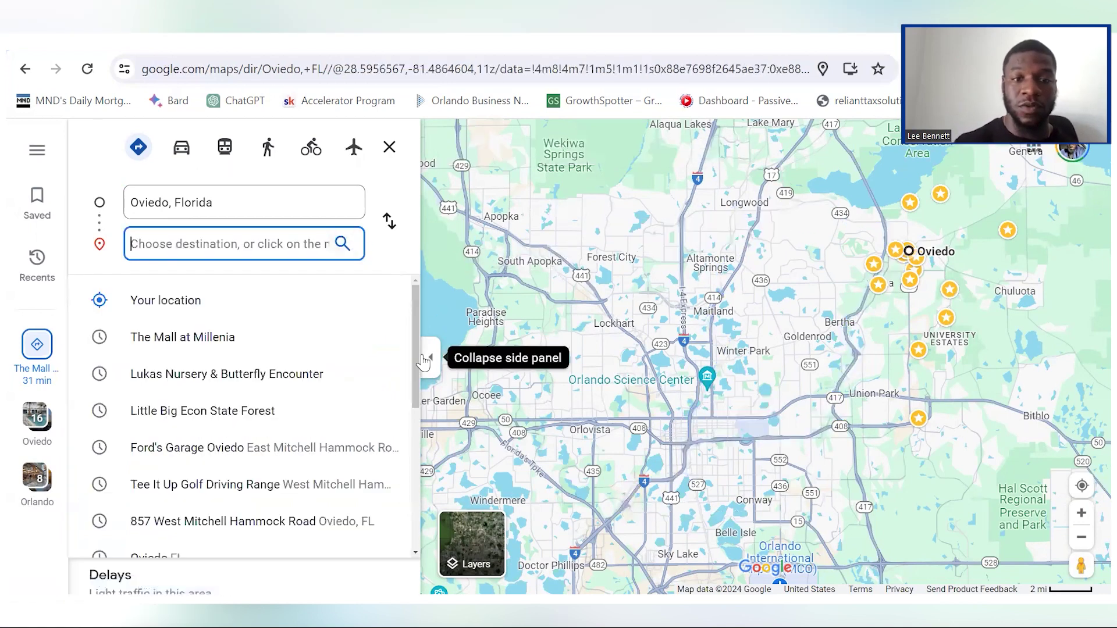
click(426, 358)
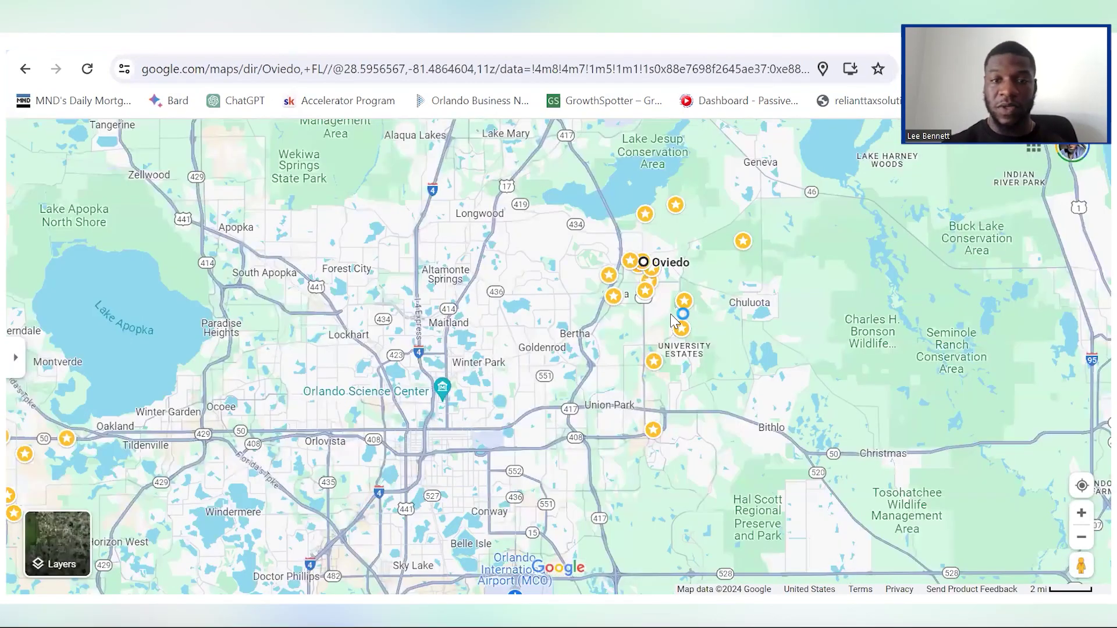
drag(885, 339, 670, 313)
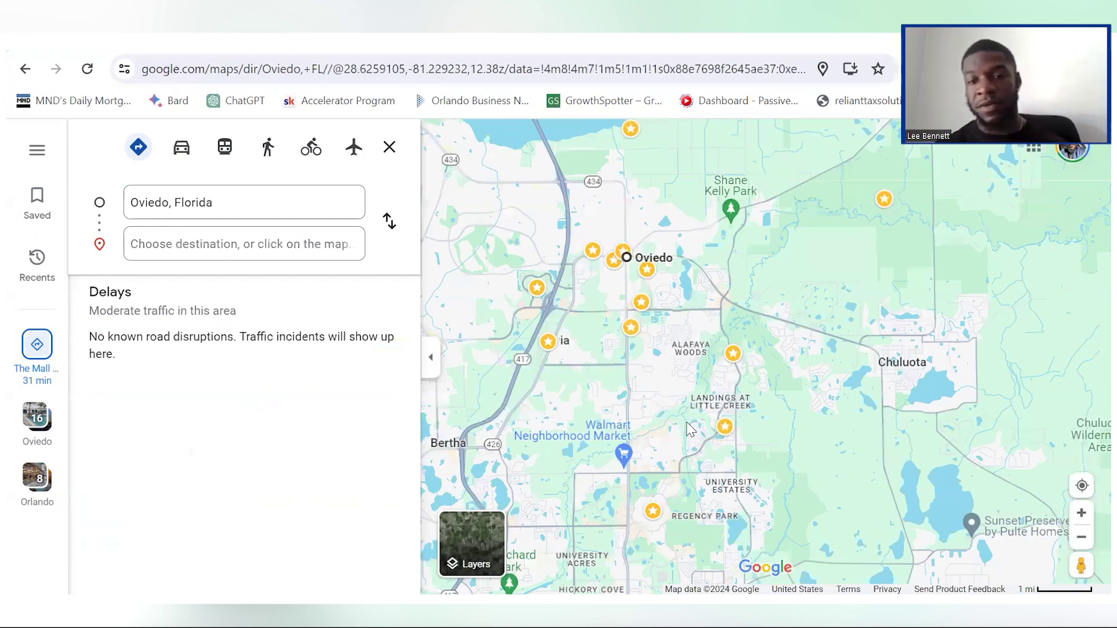
drag(665, 300, 701, 347)
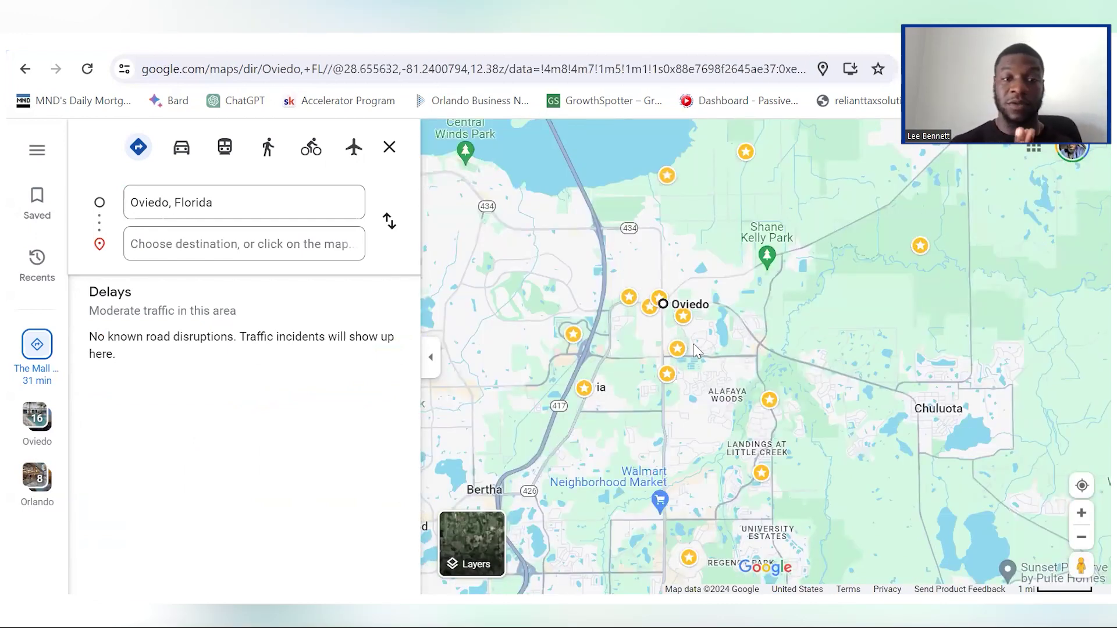
Examine central Oviedo closely and preview the starred Twin Rivers Golf Club and The Town House Restaurant.
click(697, 350)
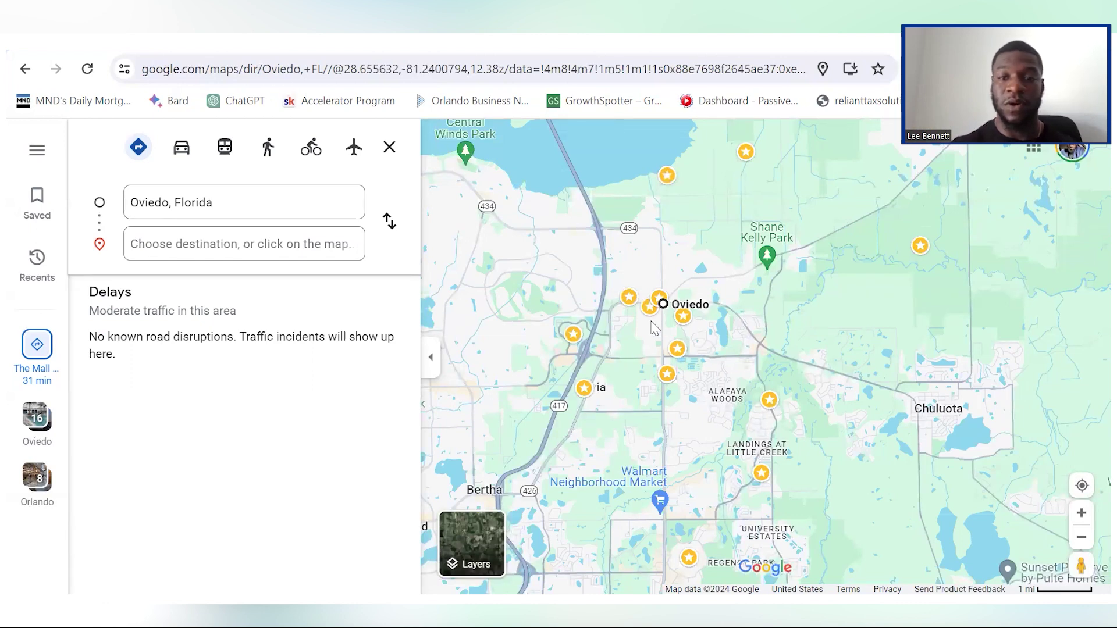
double_click(669, 333)
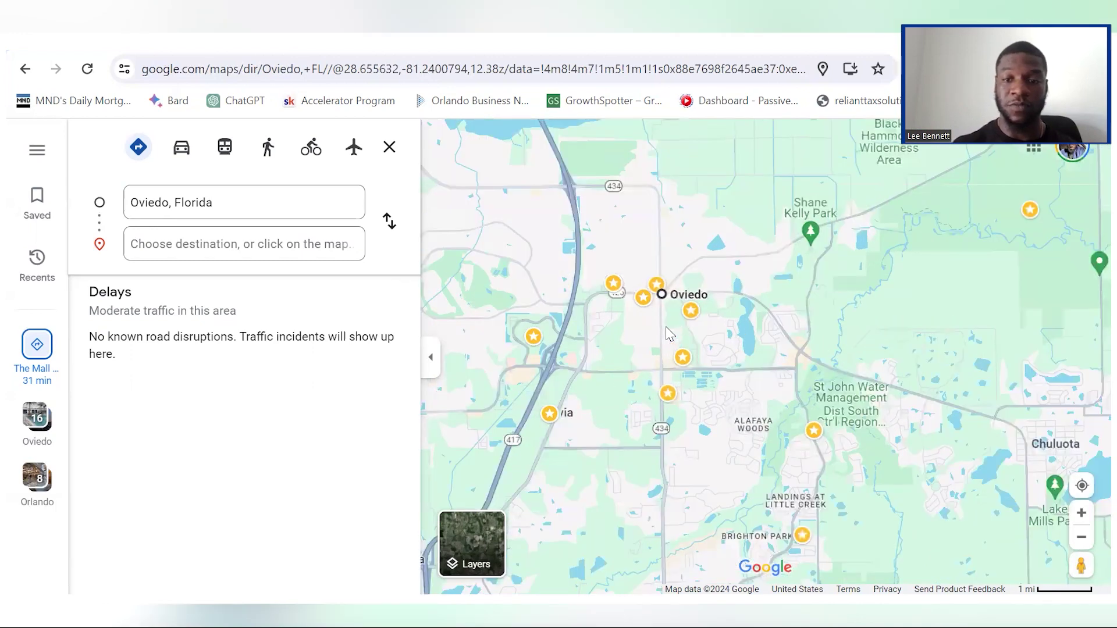
scroll(669, 333, up, 2)
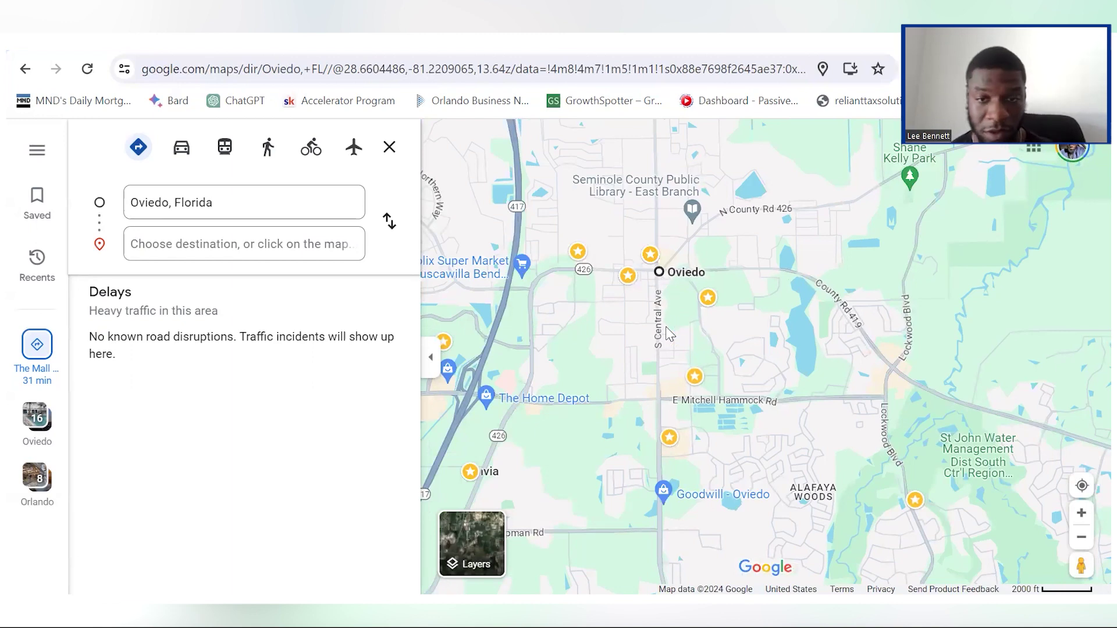
mouse_move(755, 434)
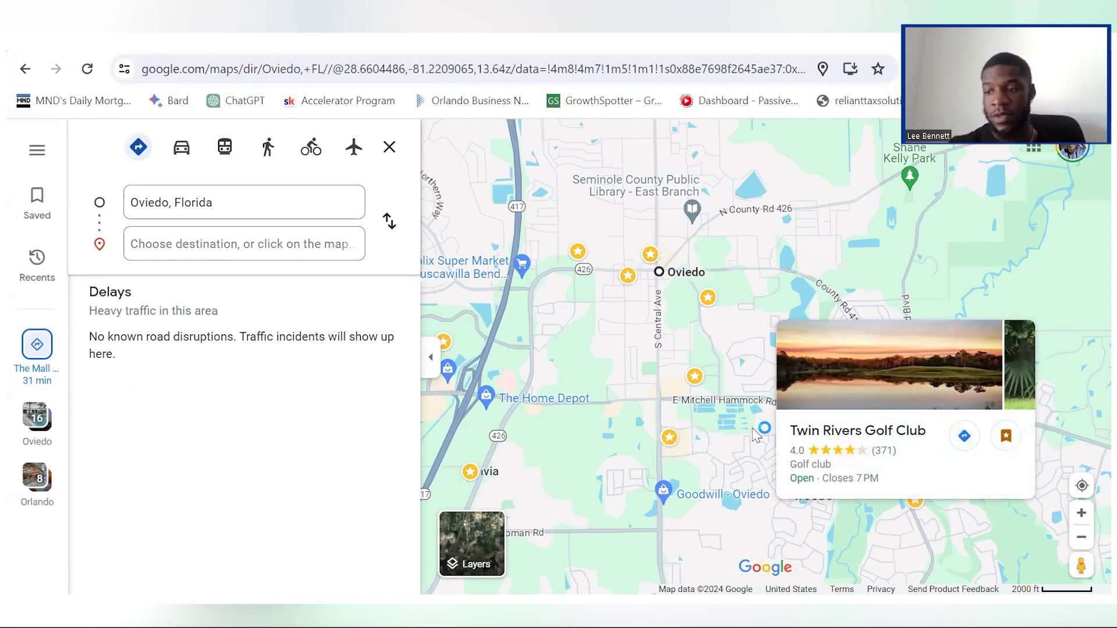
mouse_move(649, 258)
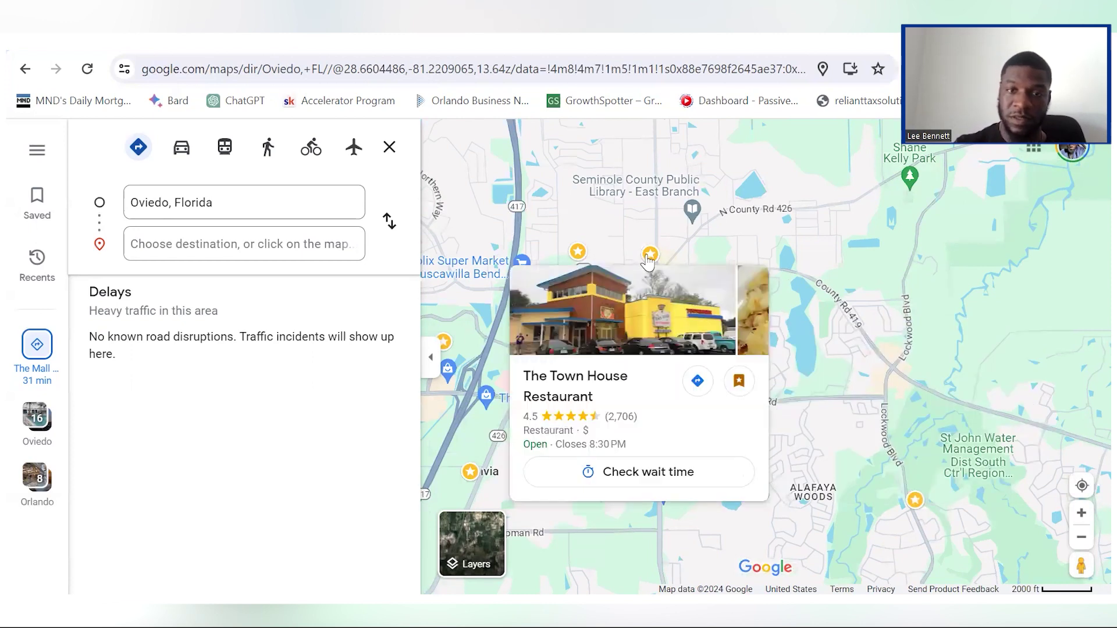
mouse_move(629, 279)
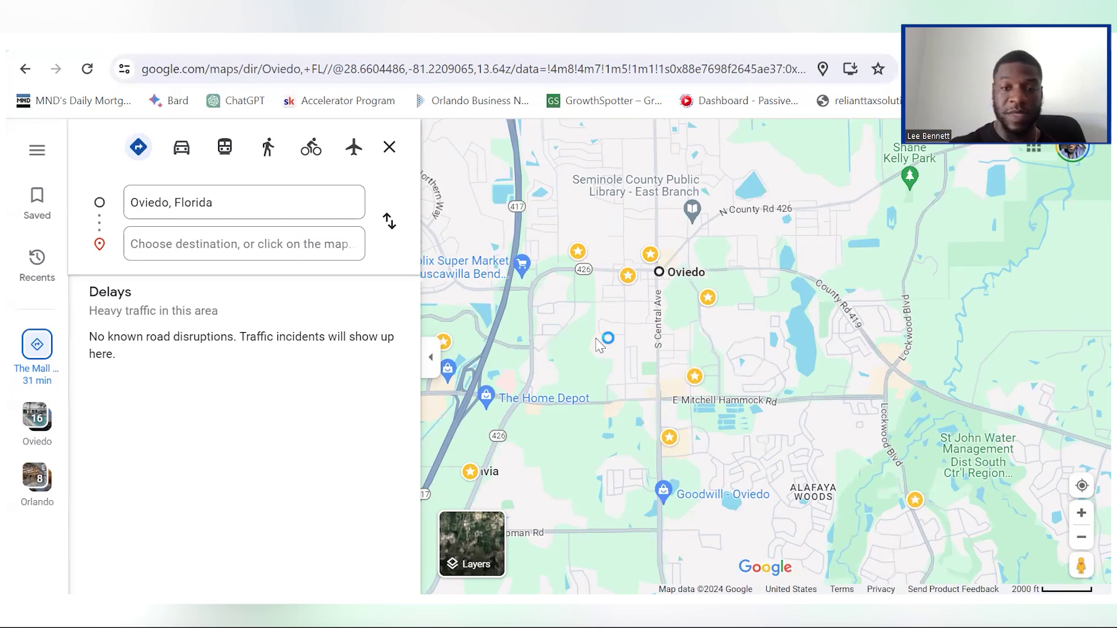
Open the starred Oviedo Gymnasium/Aquatic Facility and review its overview, hours and location on the map.
click(710, 299)
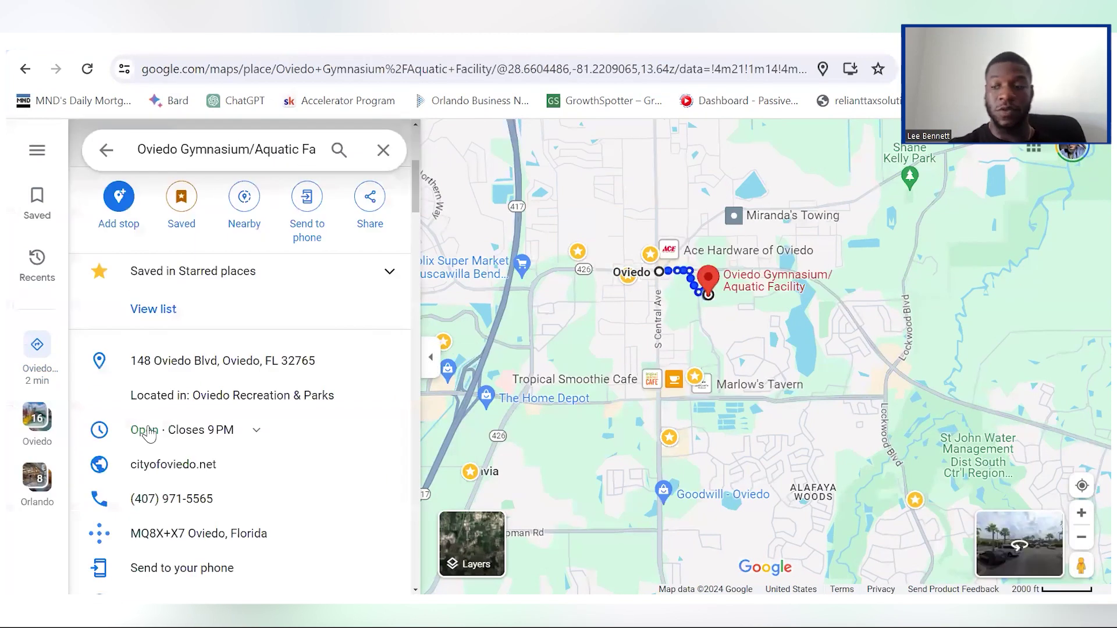
scroll(149, 435, up, 4)
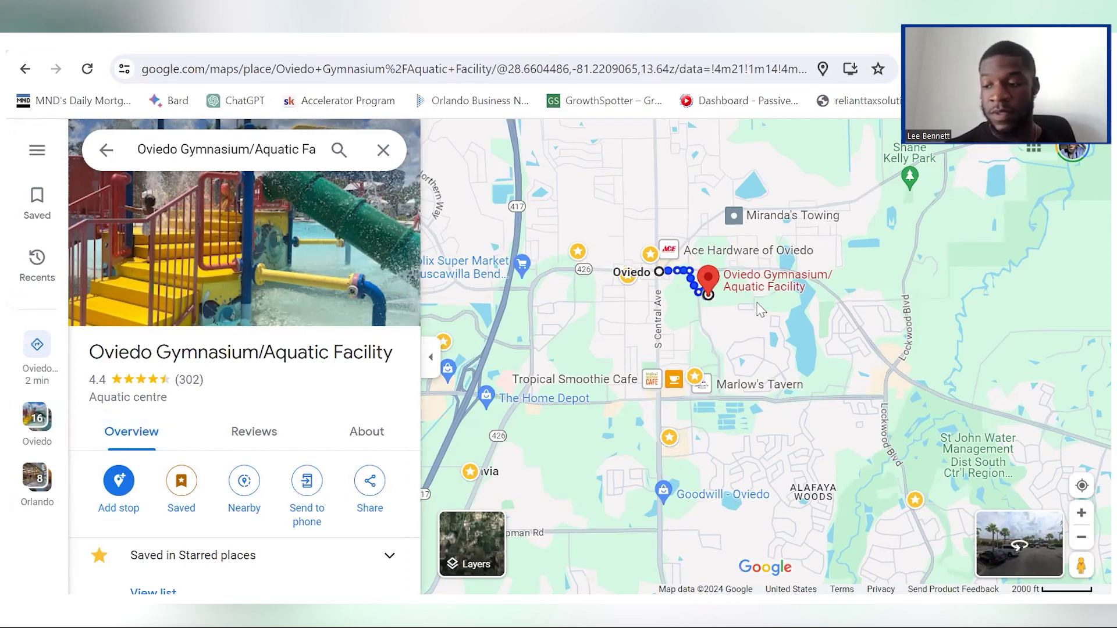
mouse_move(652, 256)
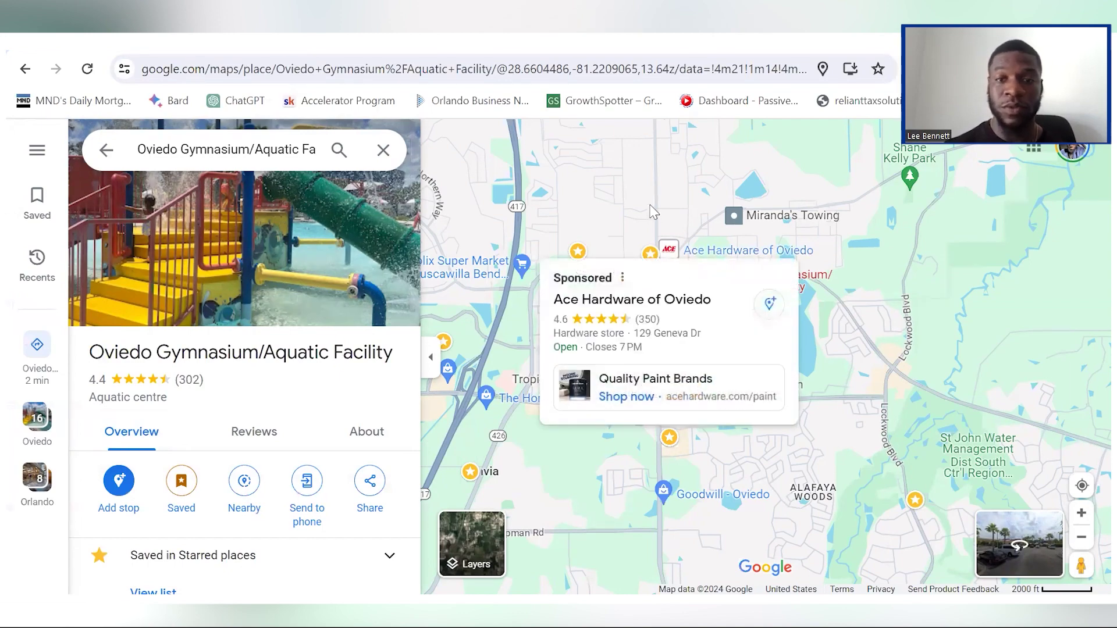
scroll(592, 295, down, 1)
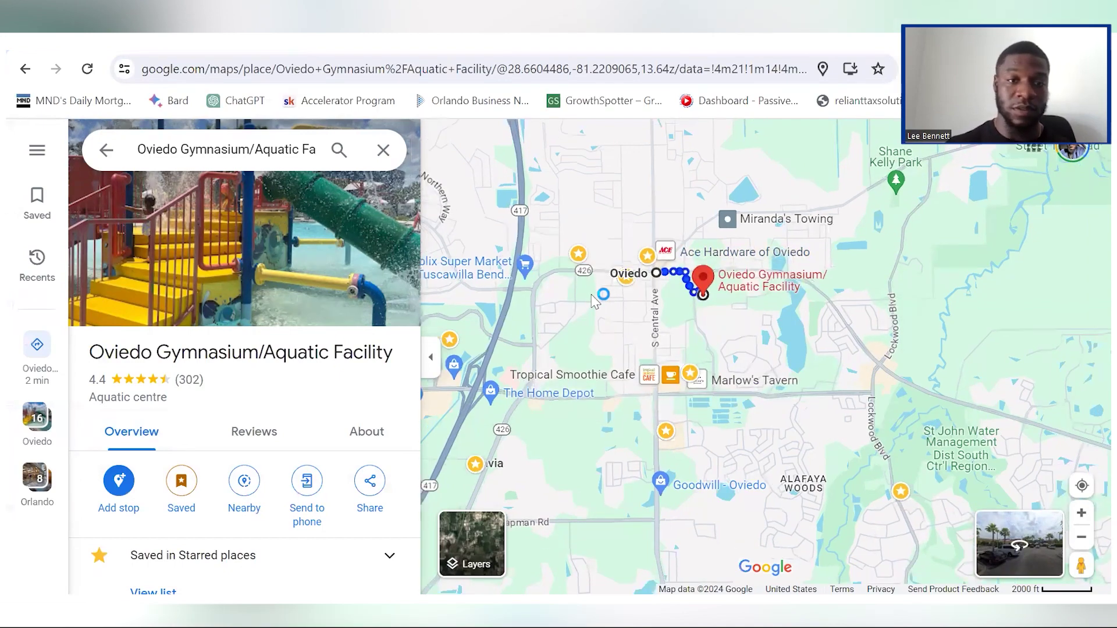
scroll(591, 295, down, 1)
Close the aquatic facility's details and show the wider area around Oviedo, from Casselberry to Chuluota.
click(383, 150)
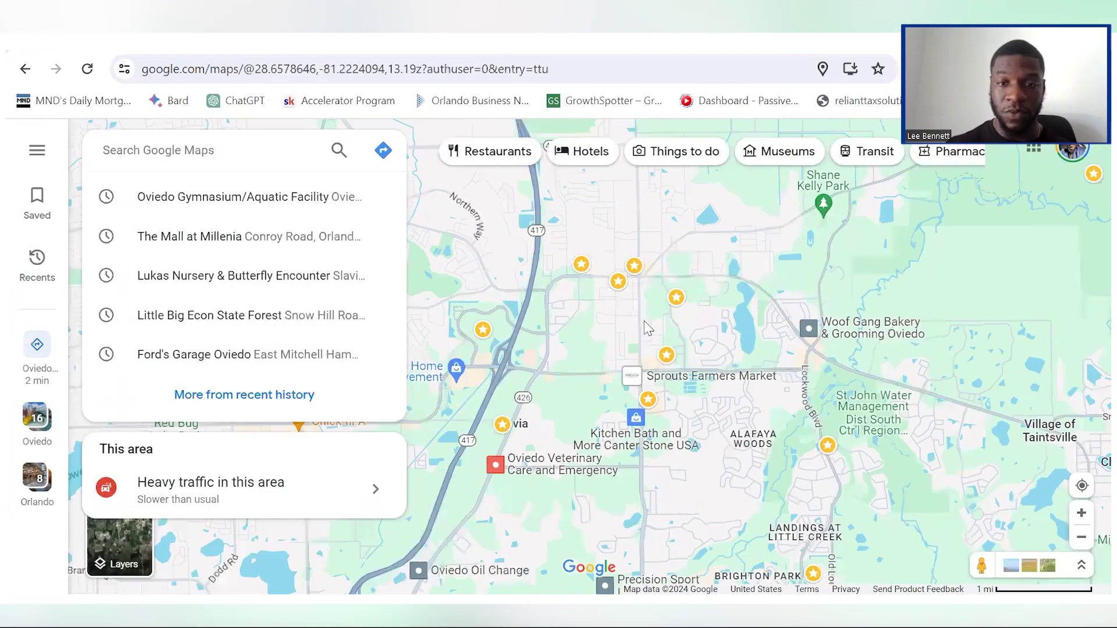
click(647, 328)
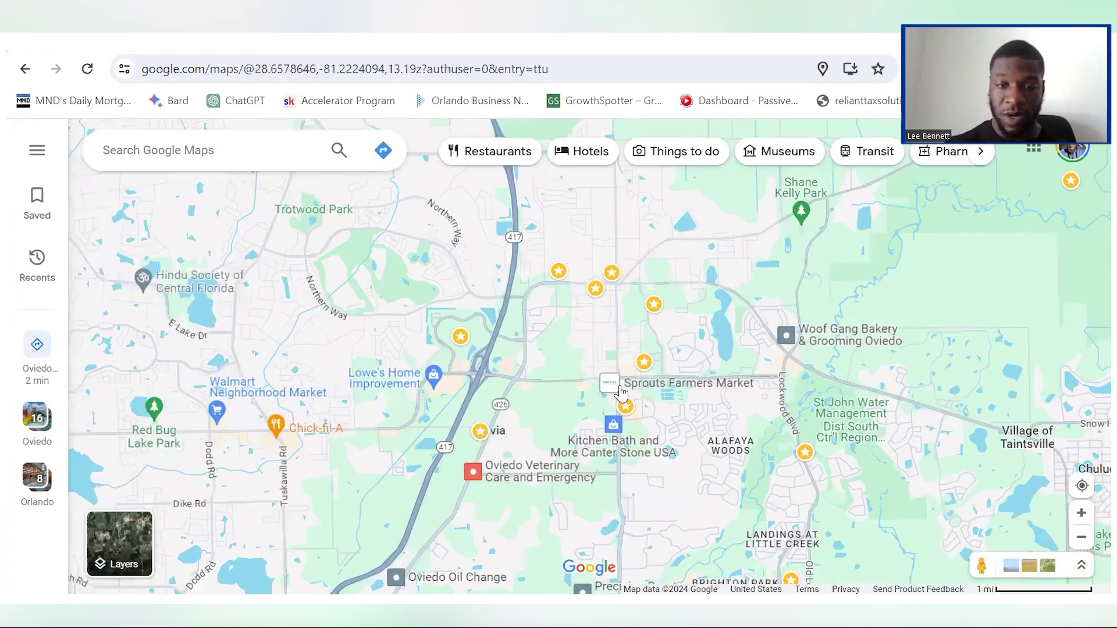
mouse_move(659, 397)
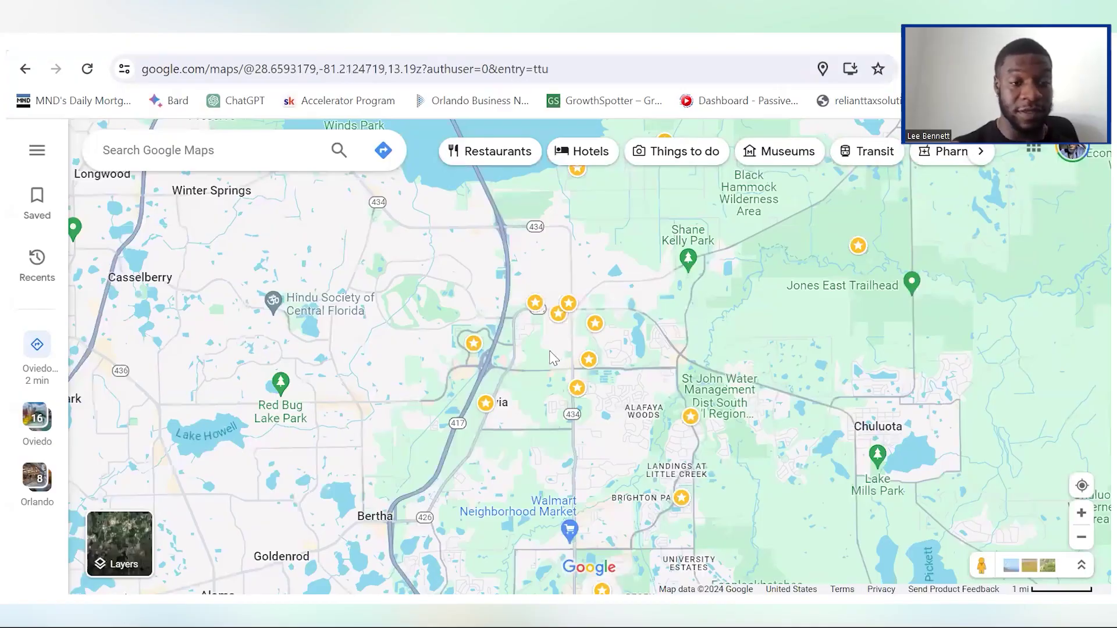
scroll(554, 357, down, 3)
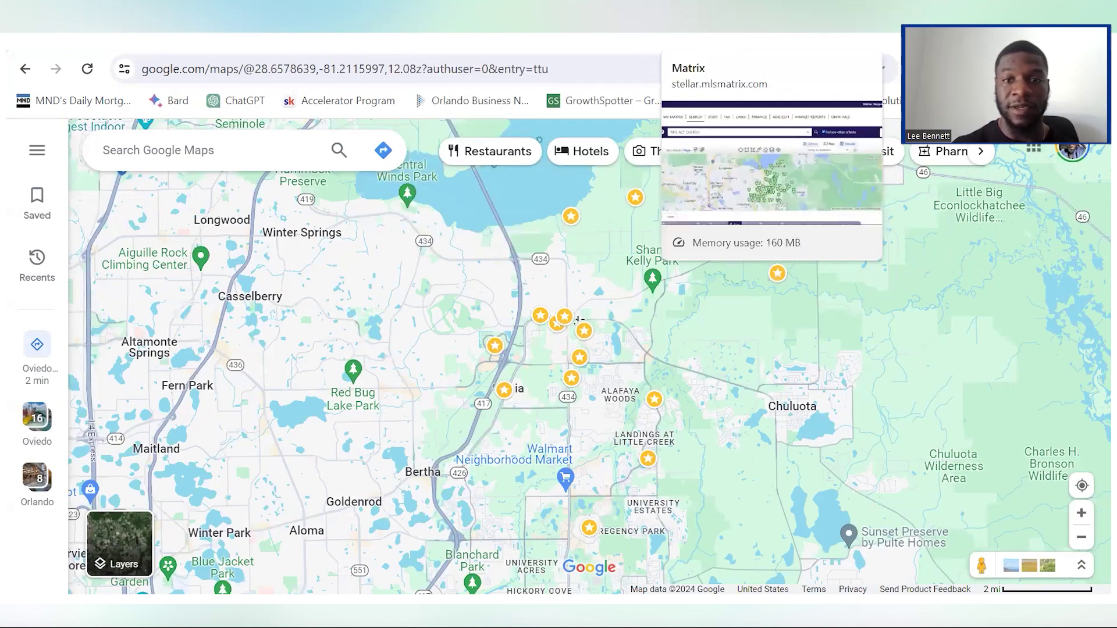
Switch to the Oviedo new-home communities on newhomesourceprofessional.com and compare Red Ember and Francisco Park by M/I Homes.
click(699, 23)
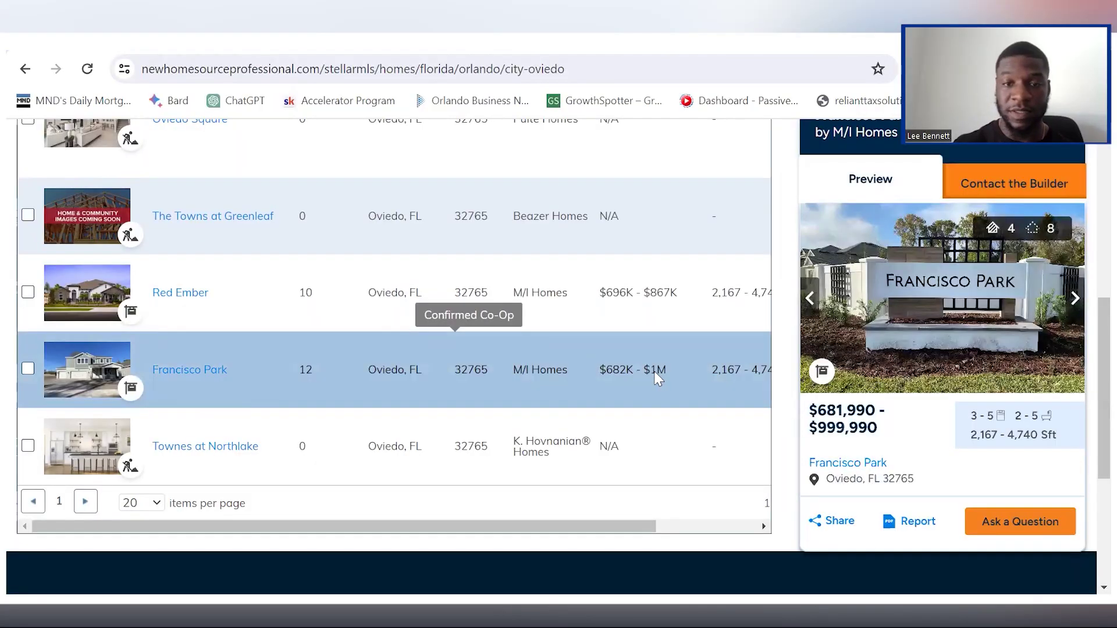
scroll(658, 378, right, 3)
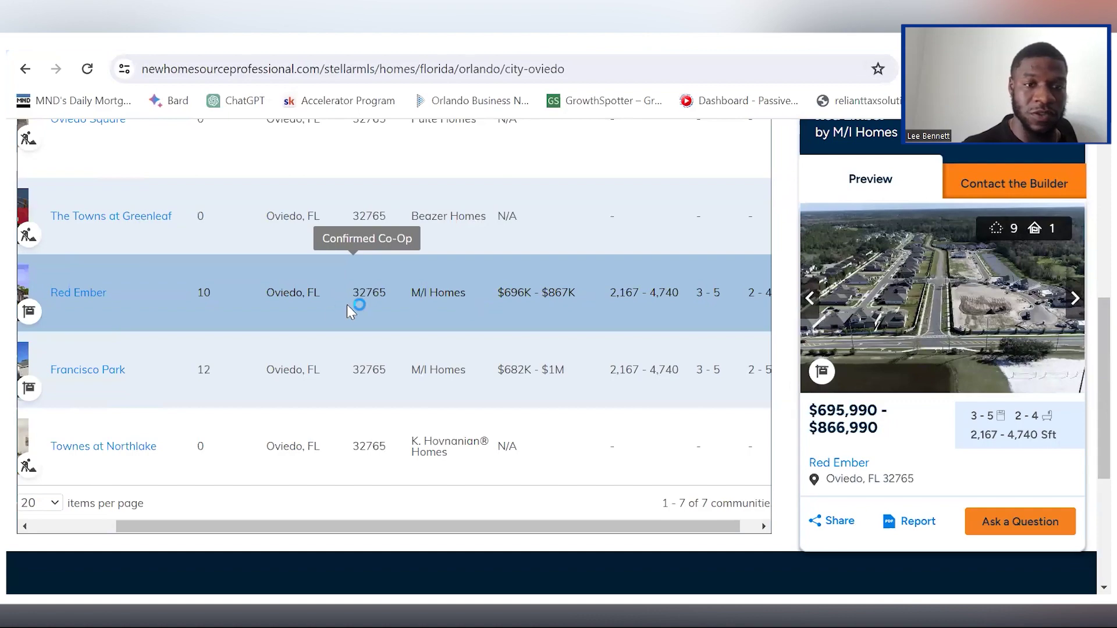
scroll(256, 313, up, 1)
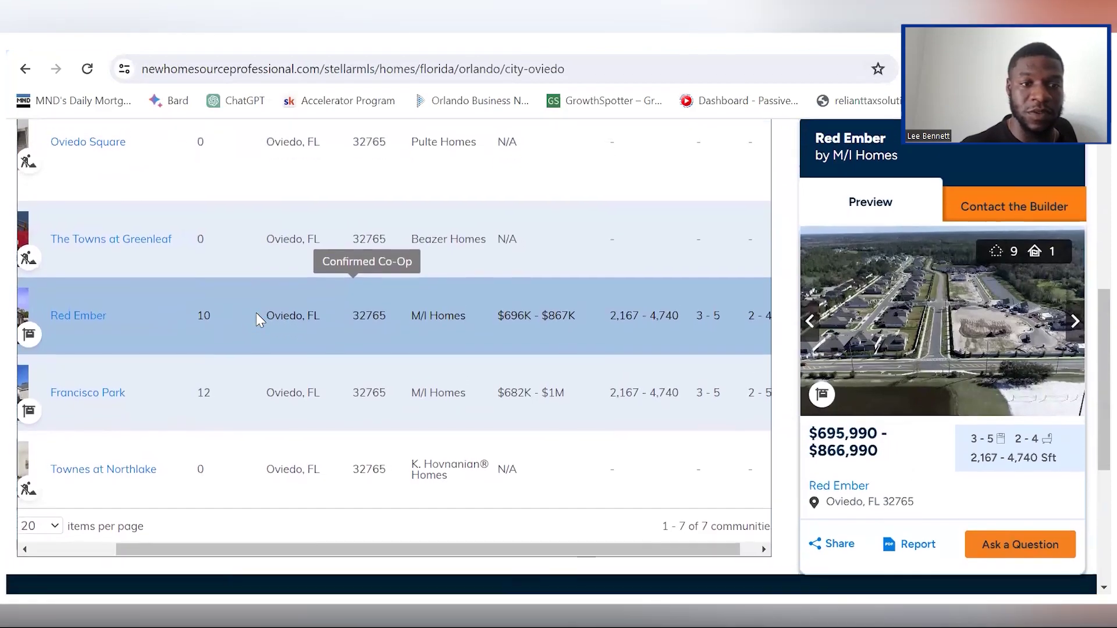
scroll(256, 312, up, 7)
scroll(256, 317, down, 6)
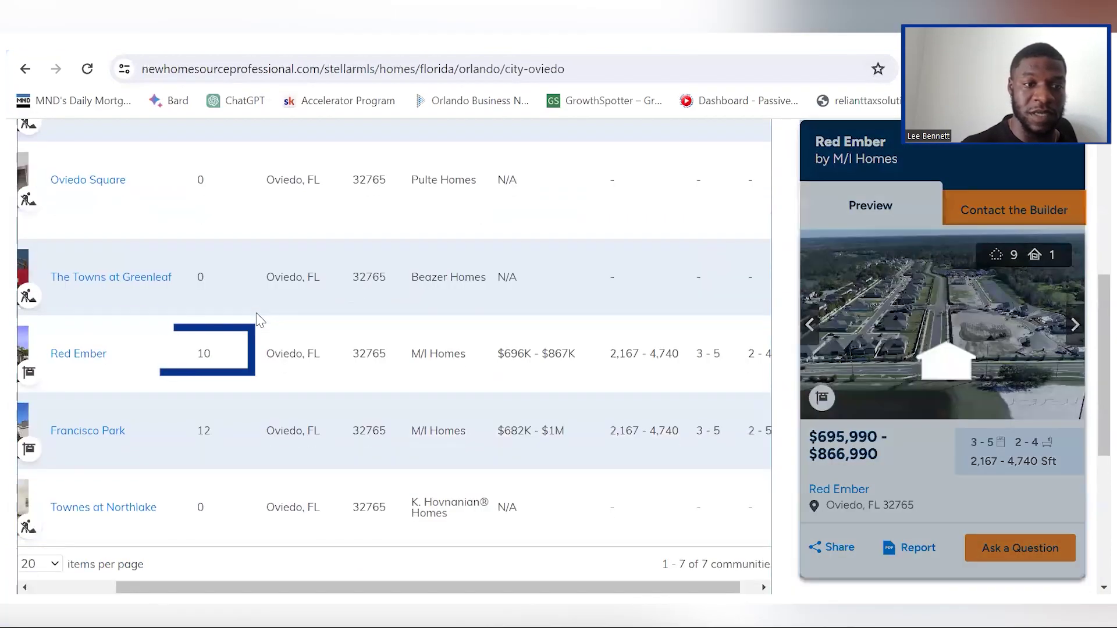
click(238, 427)
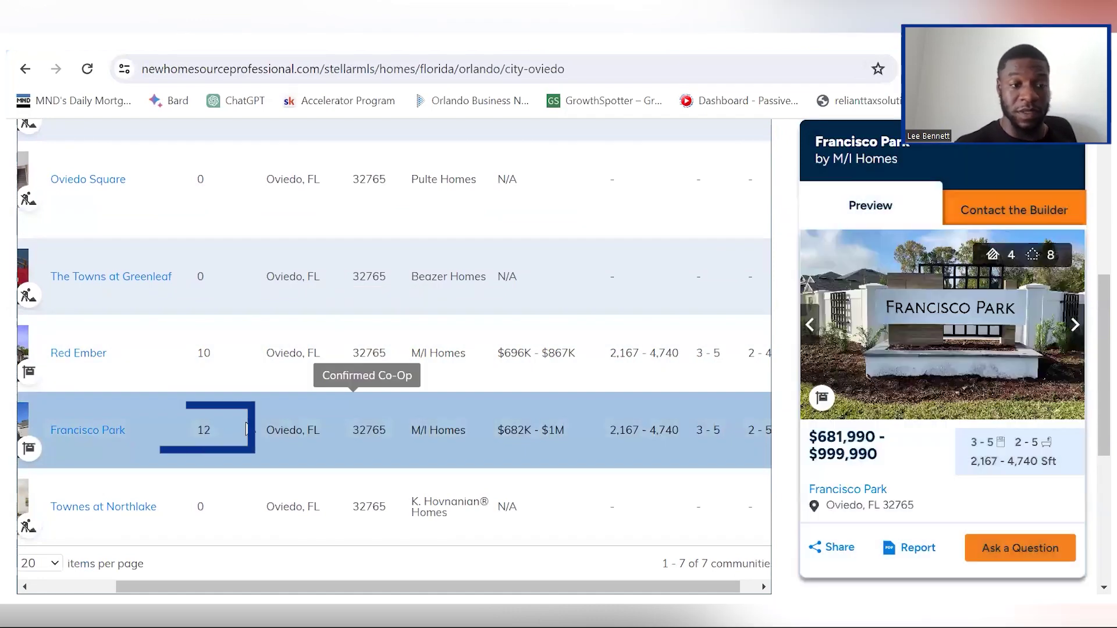
scroll(246, 424, up, 1)
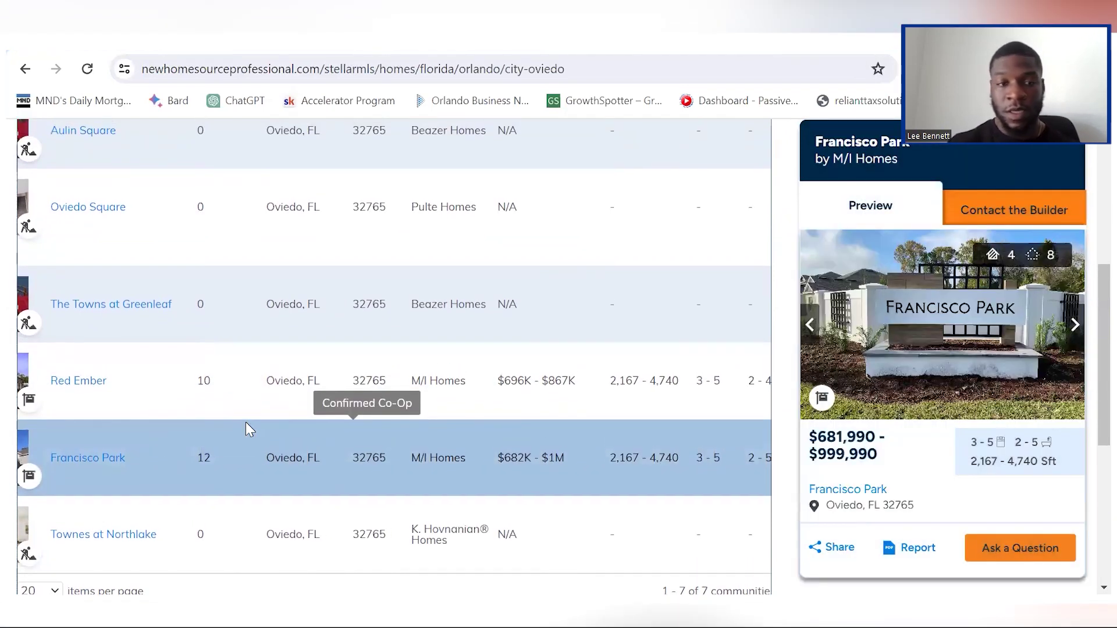
Open the Francisco Park community from the list and browse its photos as far as the kitchen.
scroll(236, 419, left, 2)
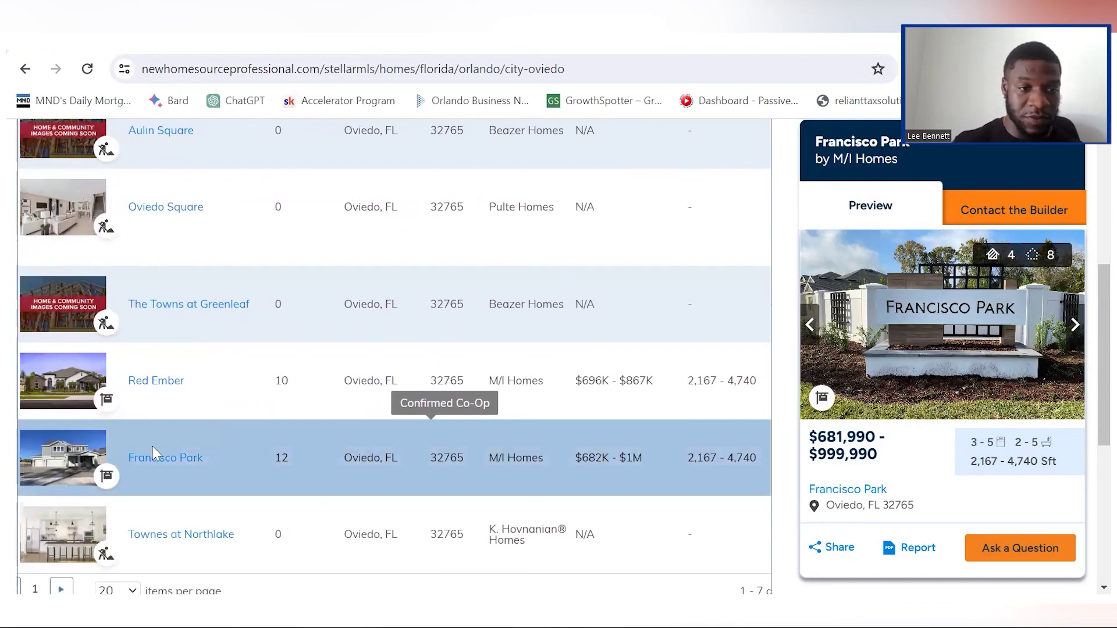
click(155, 460)
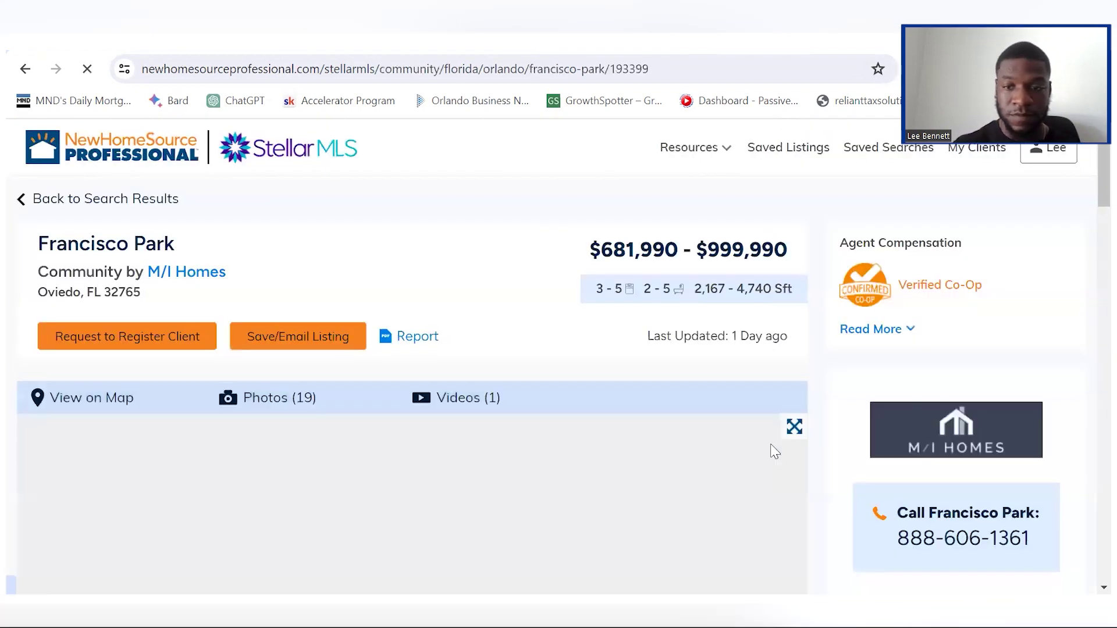
scroll(774, 452, down, 4)
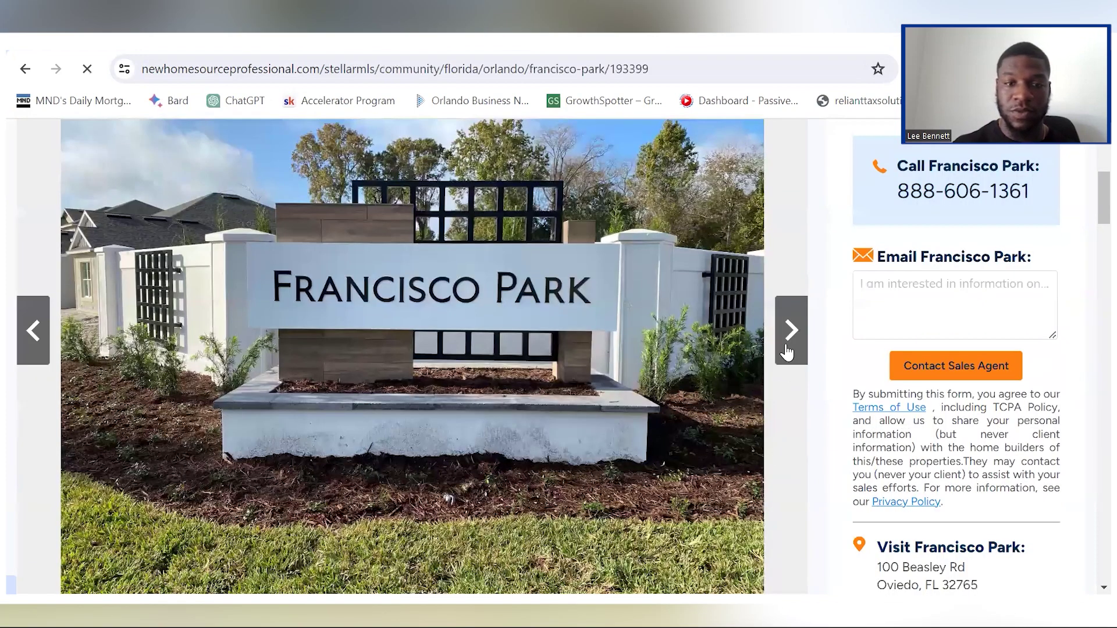
click(790, 331)
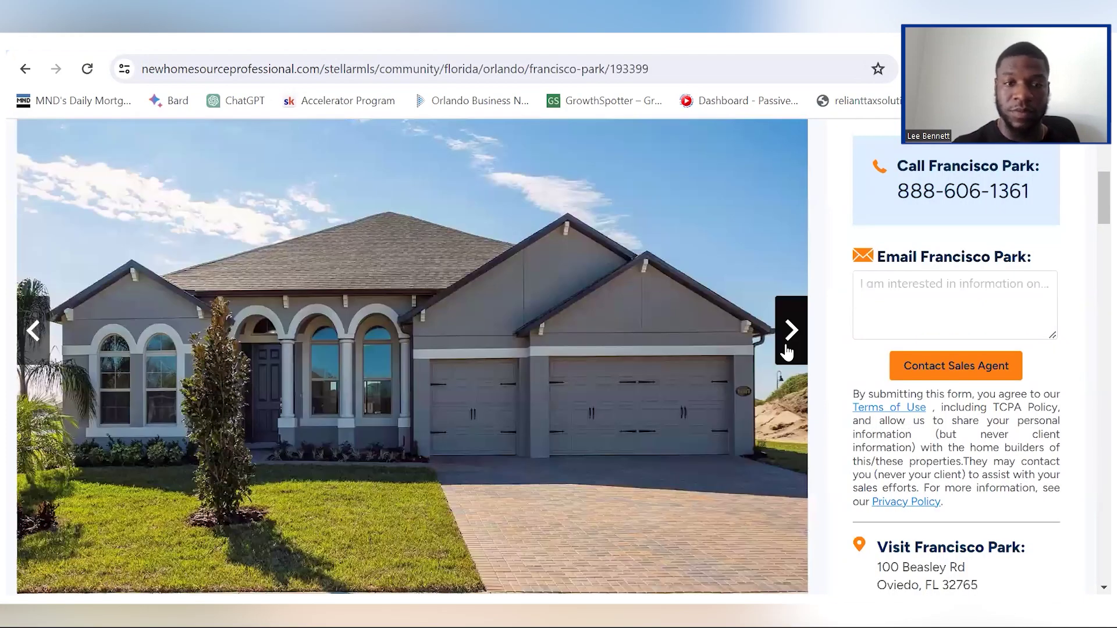
click(790, 331)
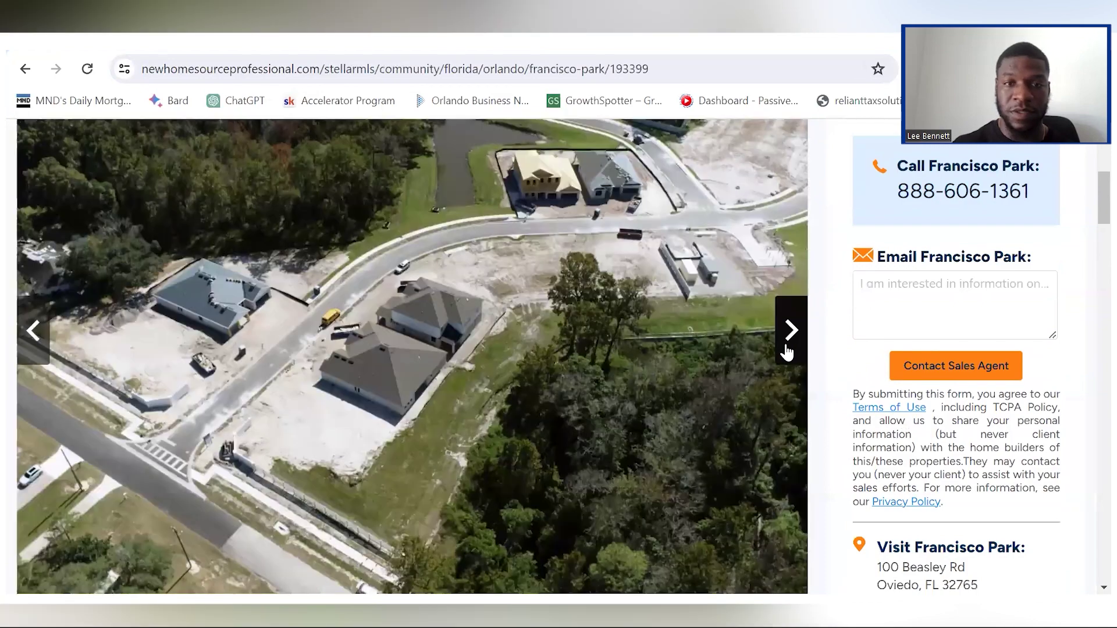
click(788, 349)
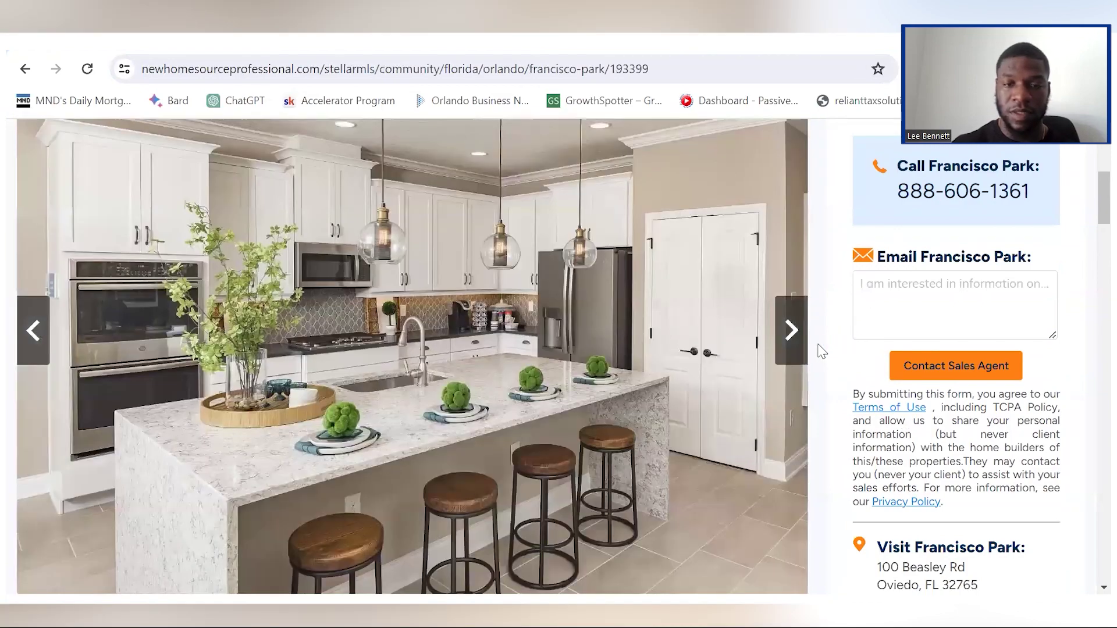
Review Francisco Park's community info, highlights, map and commute calculator, ending back at the price range heading the community page.
scroll(821, 351, down, 5)
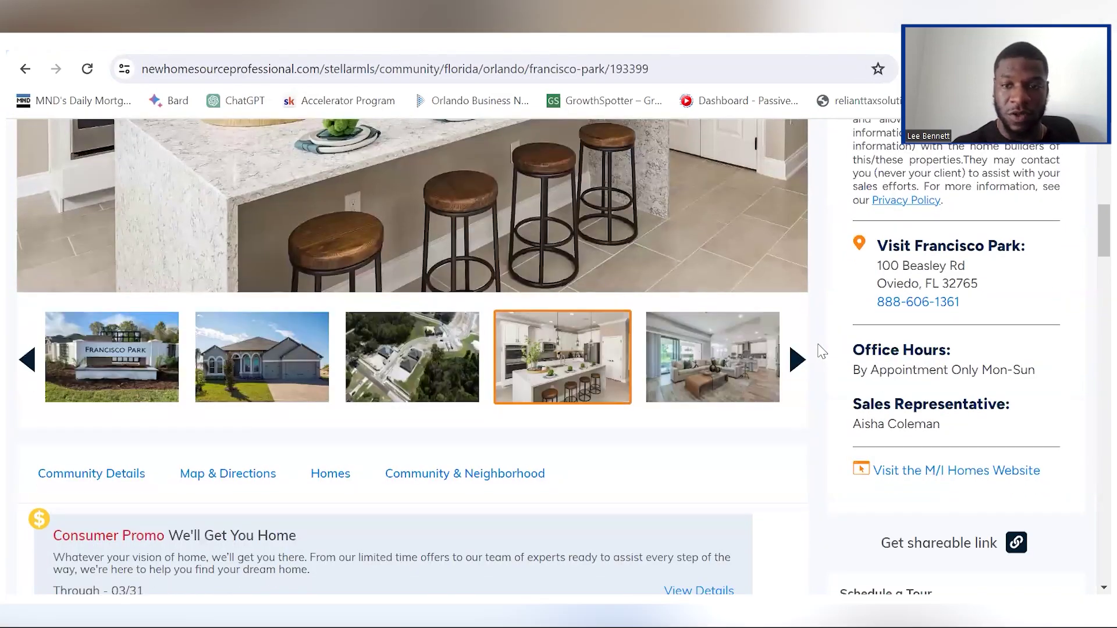
scroll(821, 351, down, 5)
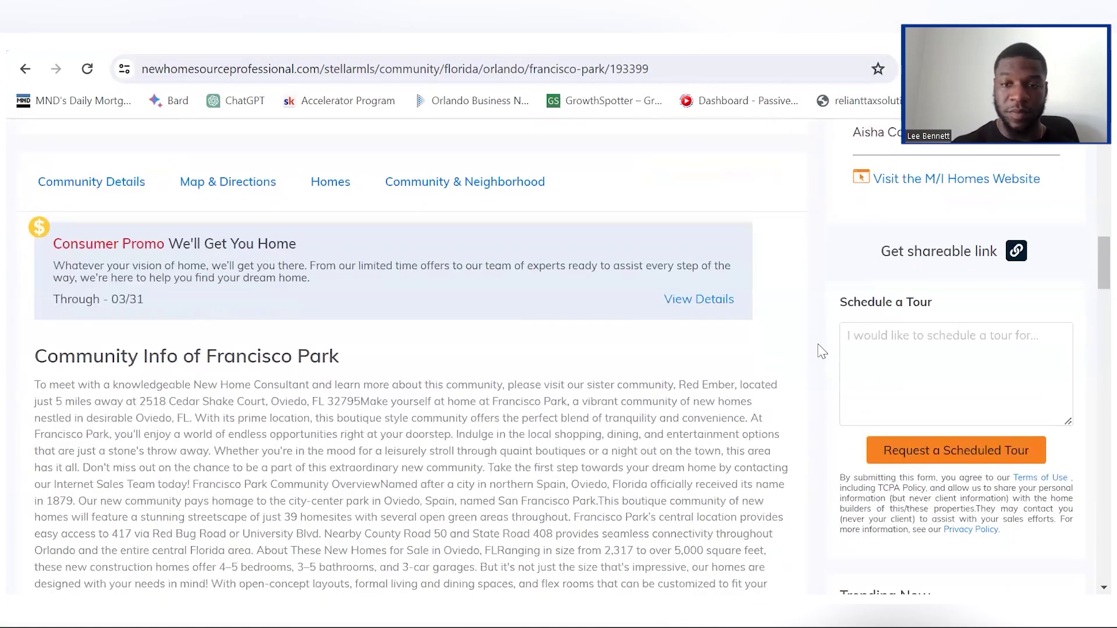
scroll(821, 351, down, 10)
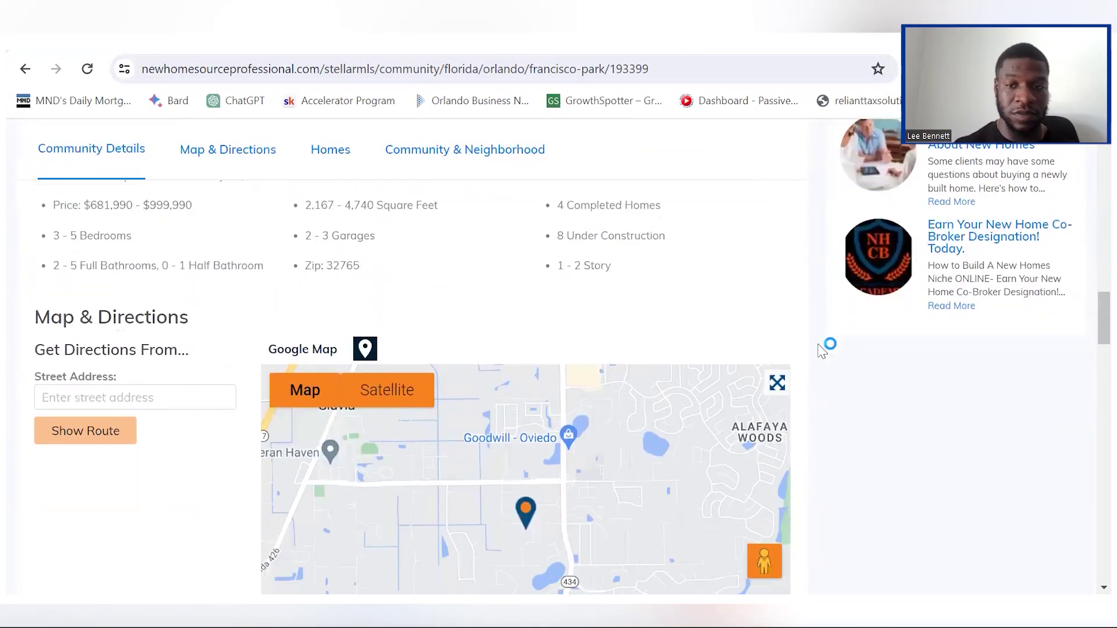
scroll(821, 351, down, 7)
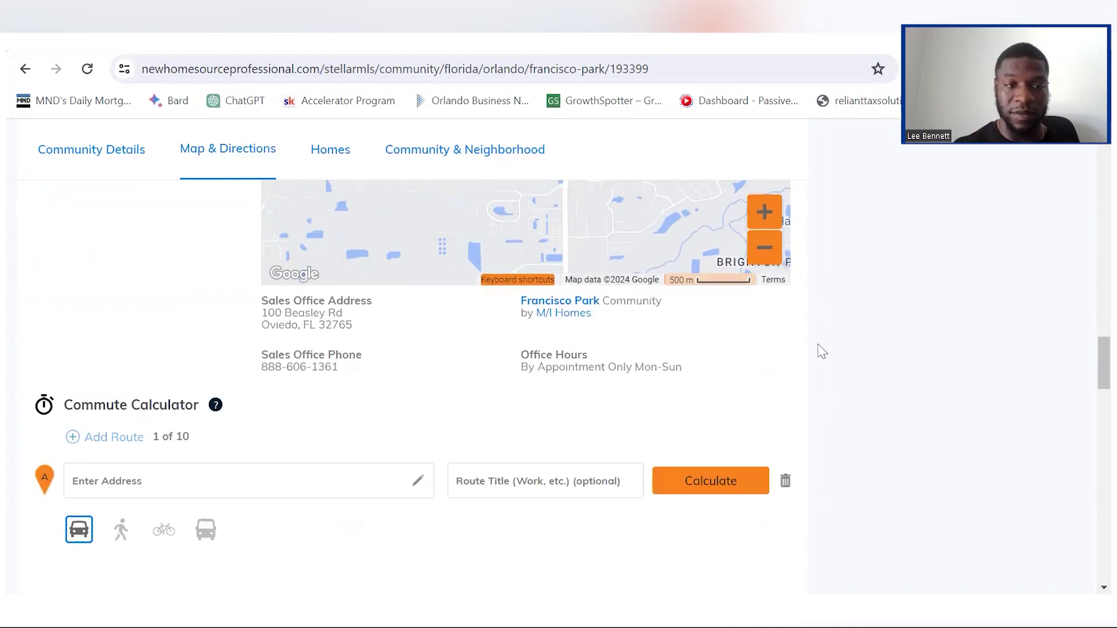
scroll(821, 351, up, 10)
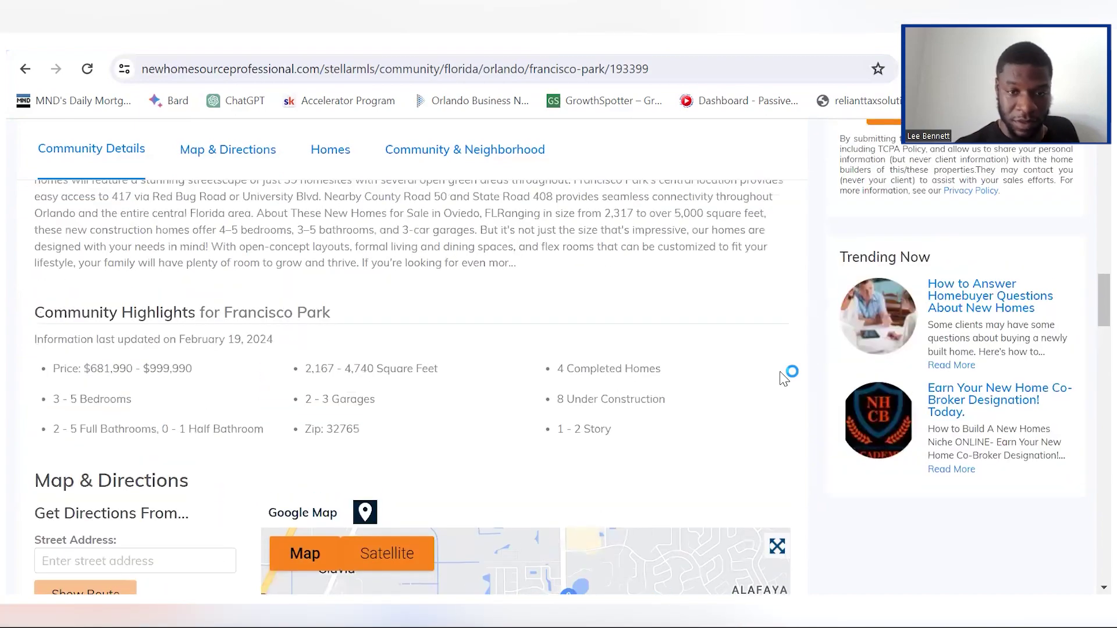
scroll(784, 378, up, 3)
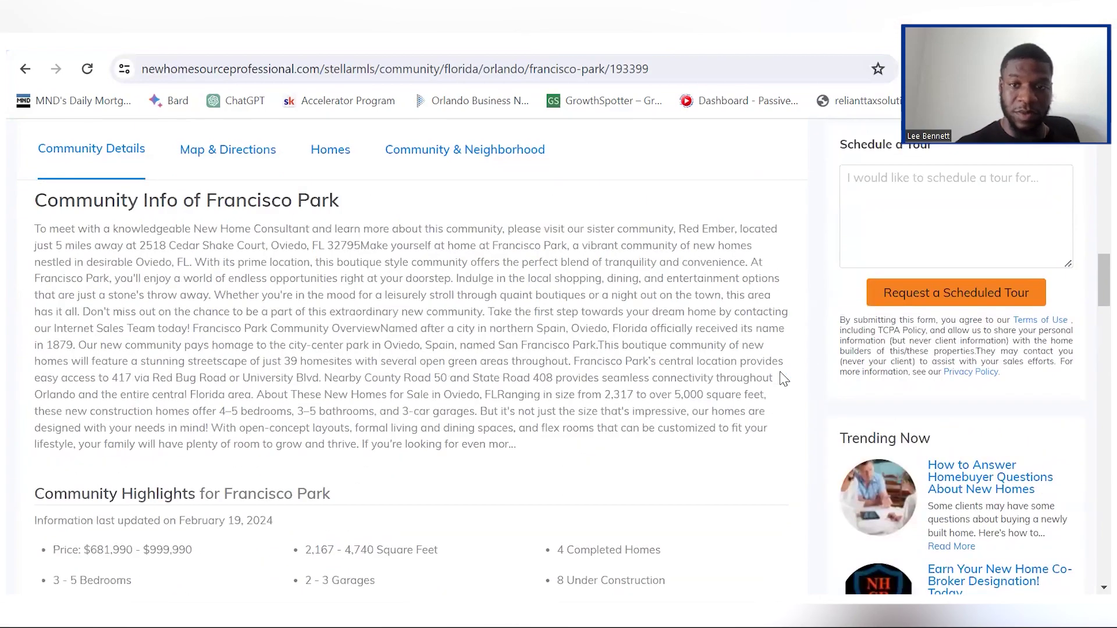
scroll(784, 378, up, 6)
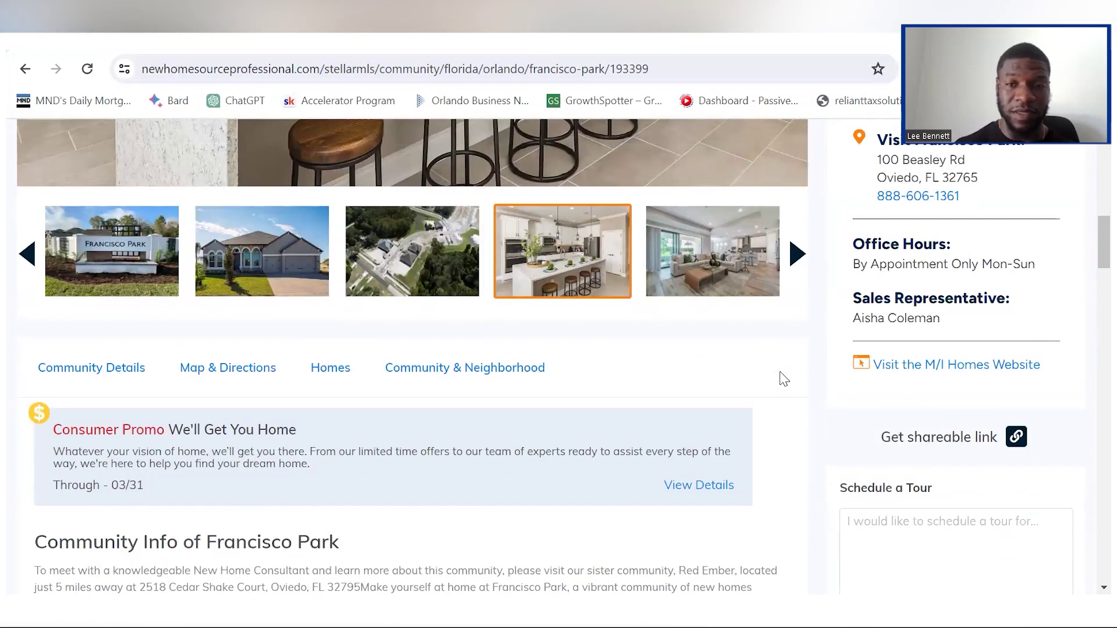
scroll(784, 378, up, 4)
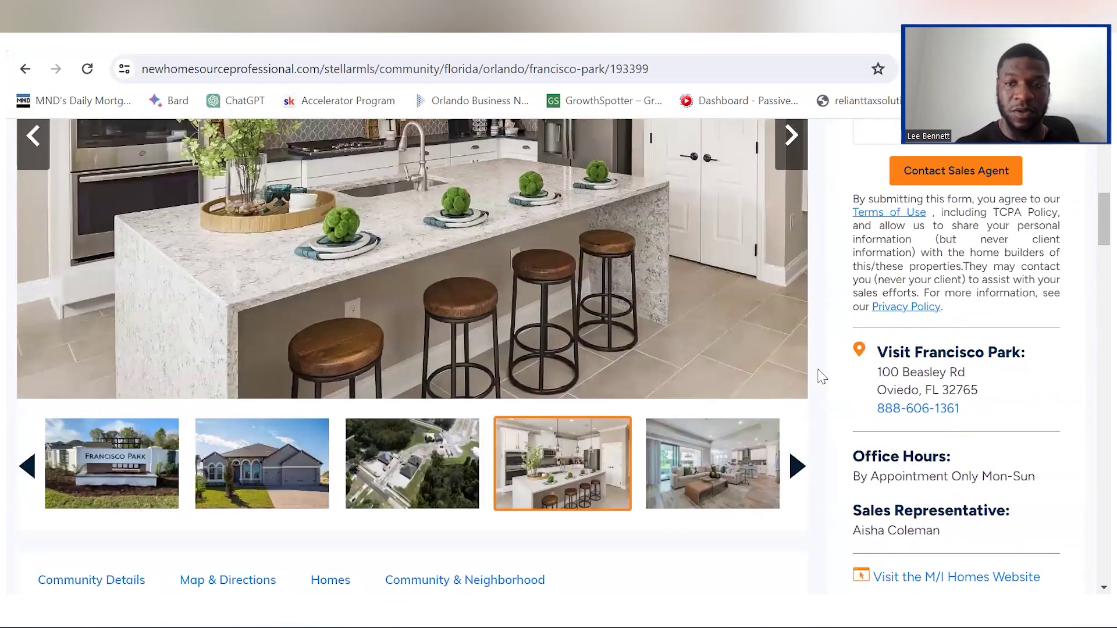
scroll(821, 377, up, 2)
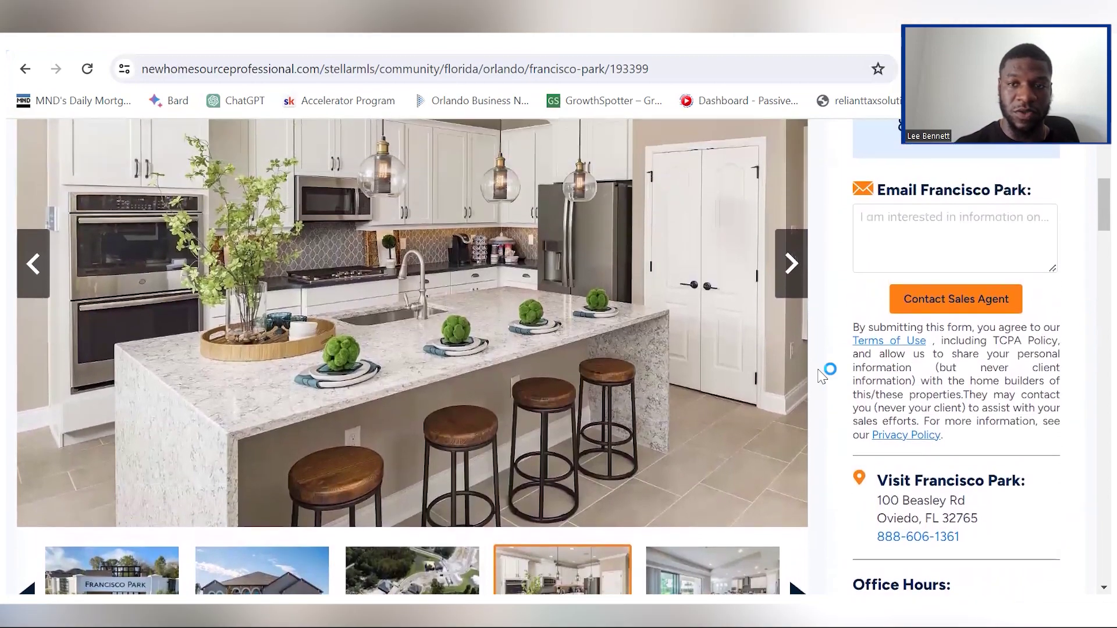
scroll(821, 377, up, 6)
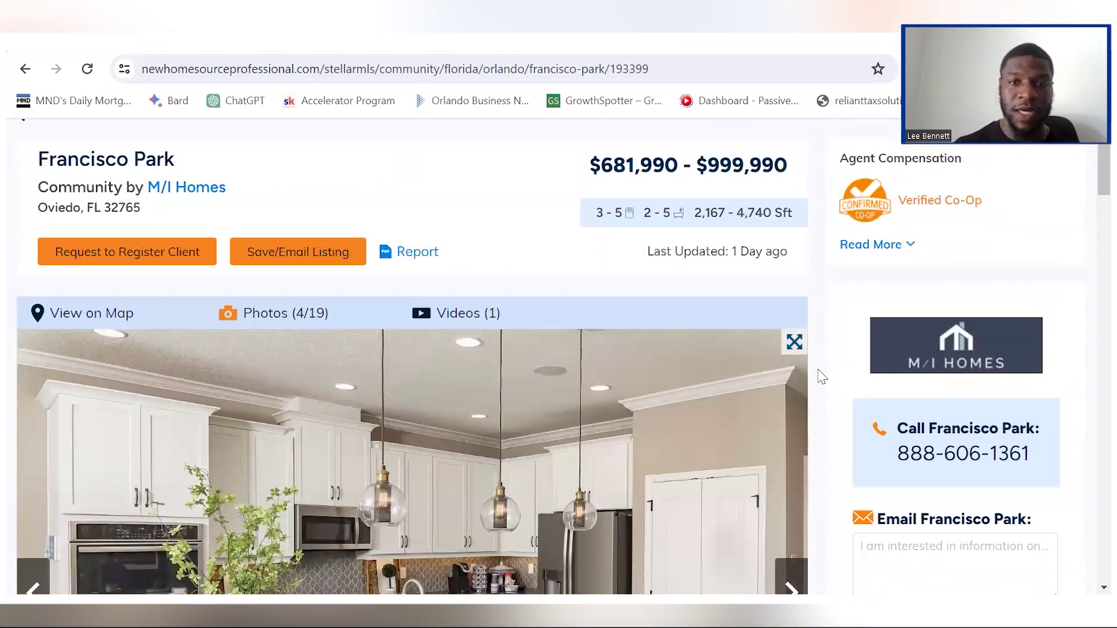
scroll(822, 378, up, 1)
scroll(822, 377, down, 3)
scroll(822, 377, up, 4)
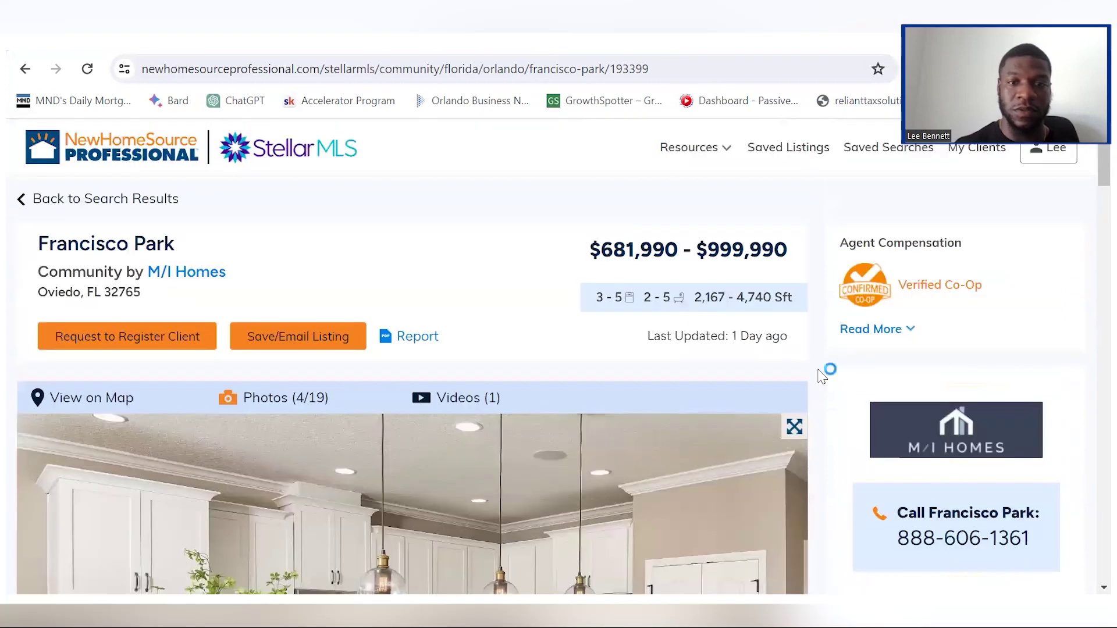
Return to the list of Oviedo communities and preview Aulin Square by Beazer Homes.
click(25, 68)
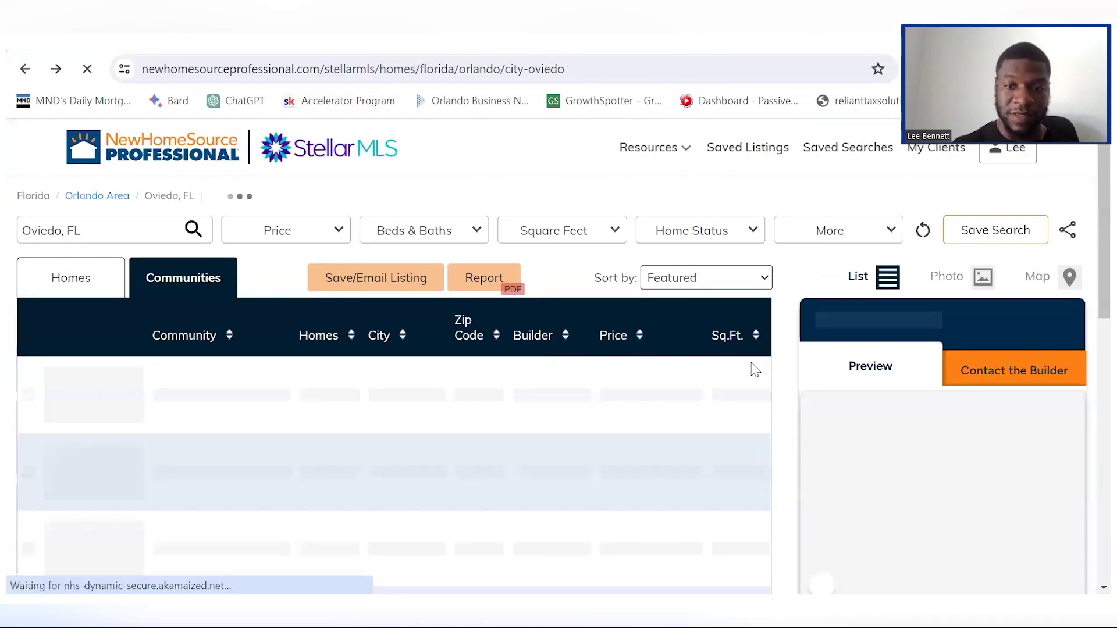
scroll(783, 391, down, 7)
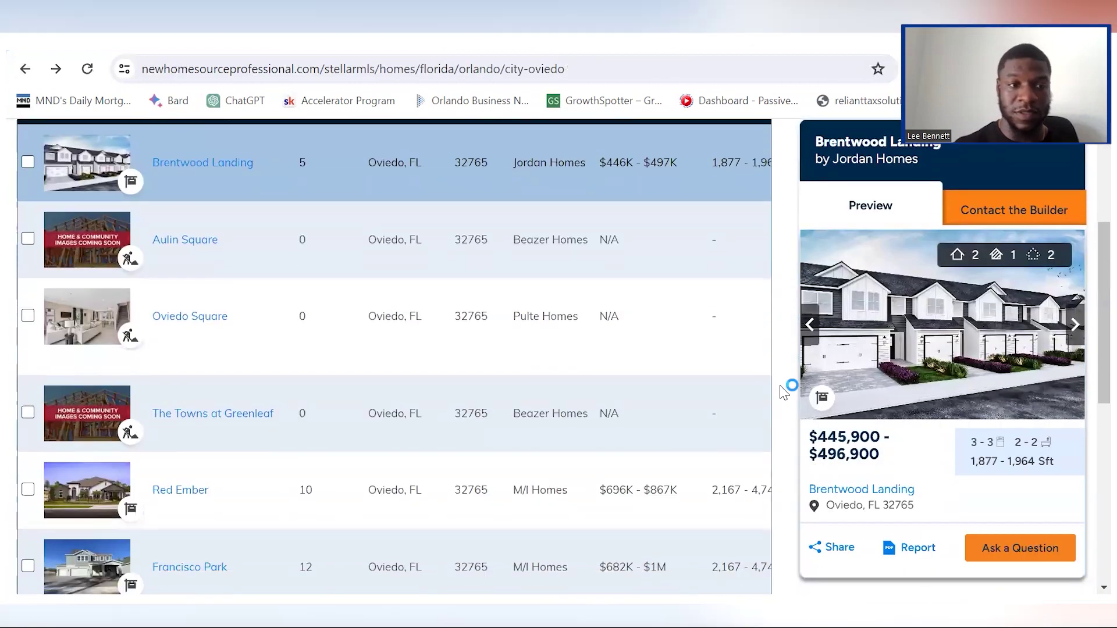
scroll(782, 391, up, 4)
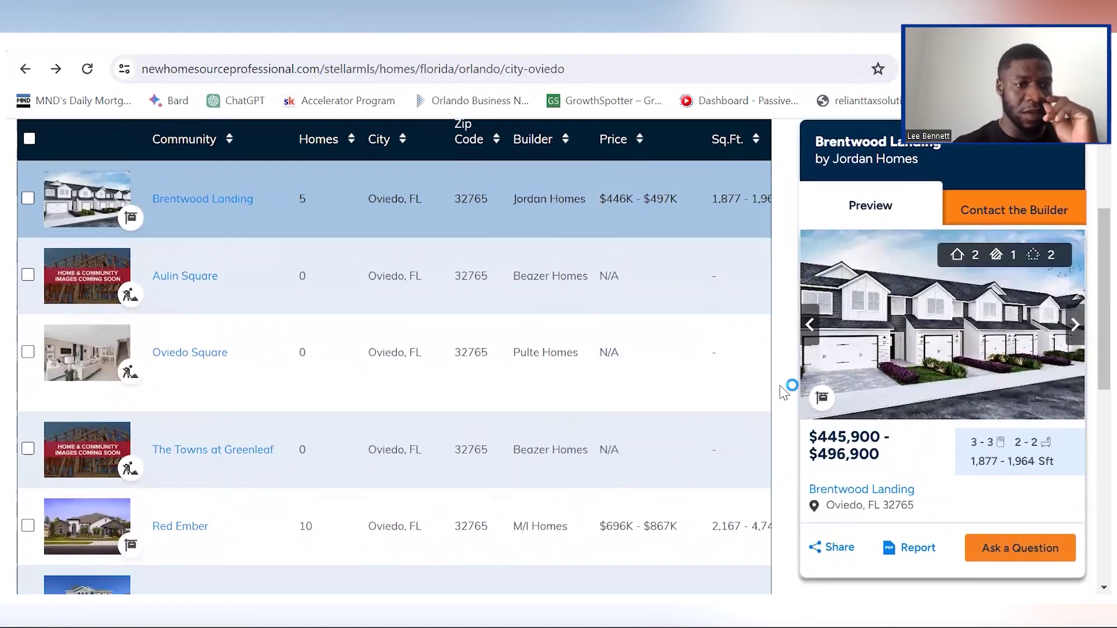
click(249, 286)
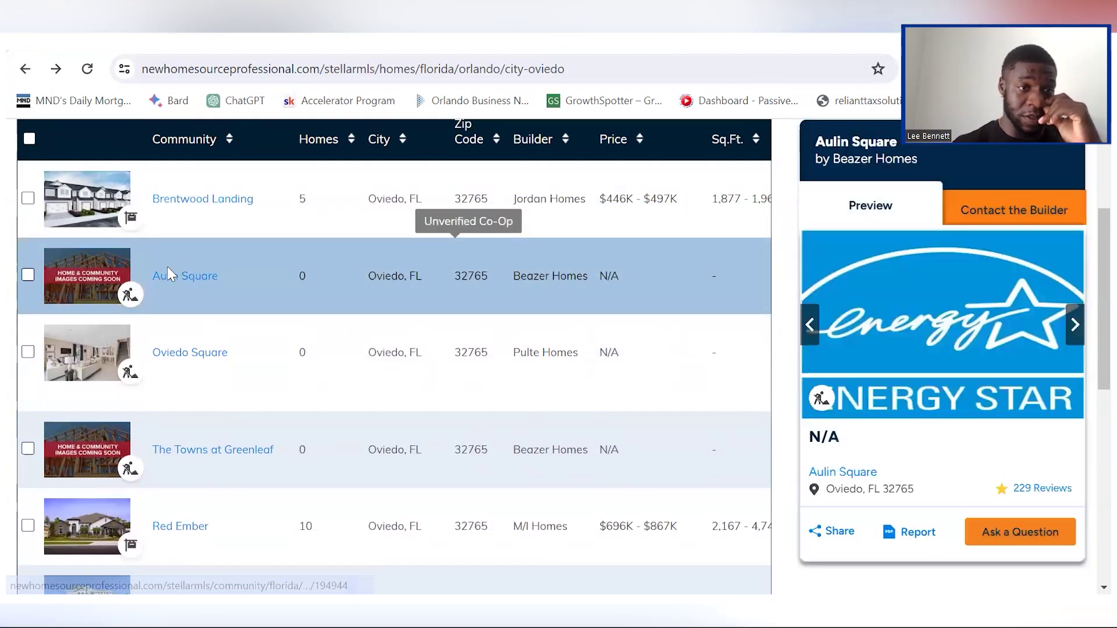
click(169, 279)
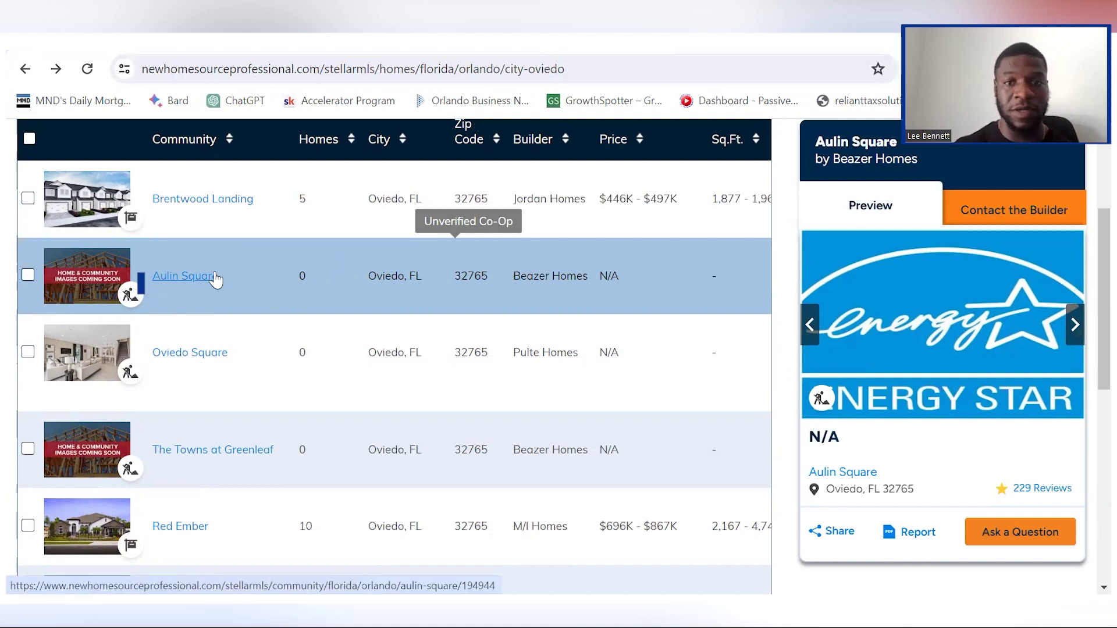
Show the Oviedo communities on a map and preview Red Ember, Francisco Park and The Towns at Greenleaf.
scroll(789, 282, up, 3)
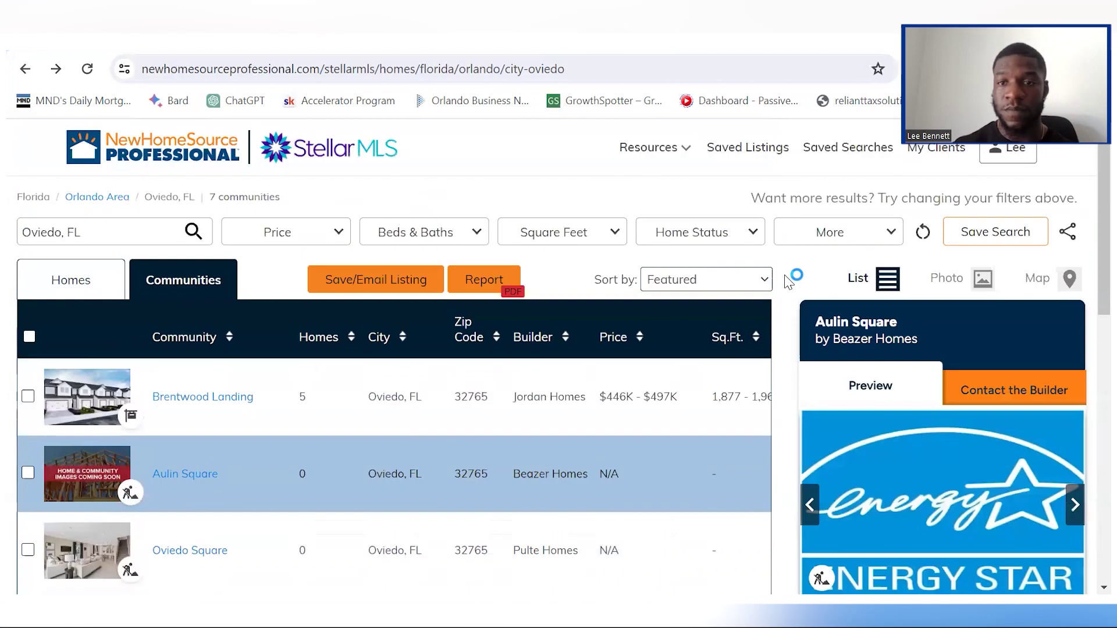
click(1041, 282)
scroll(1043, 284, down, 3)
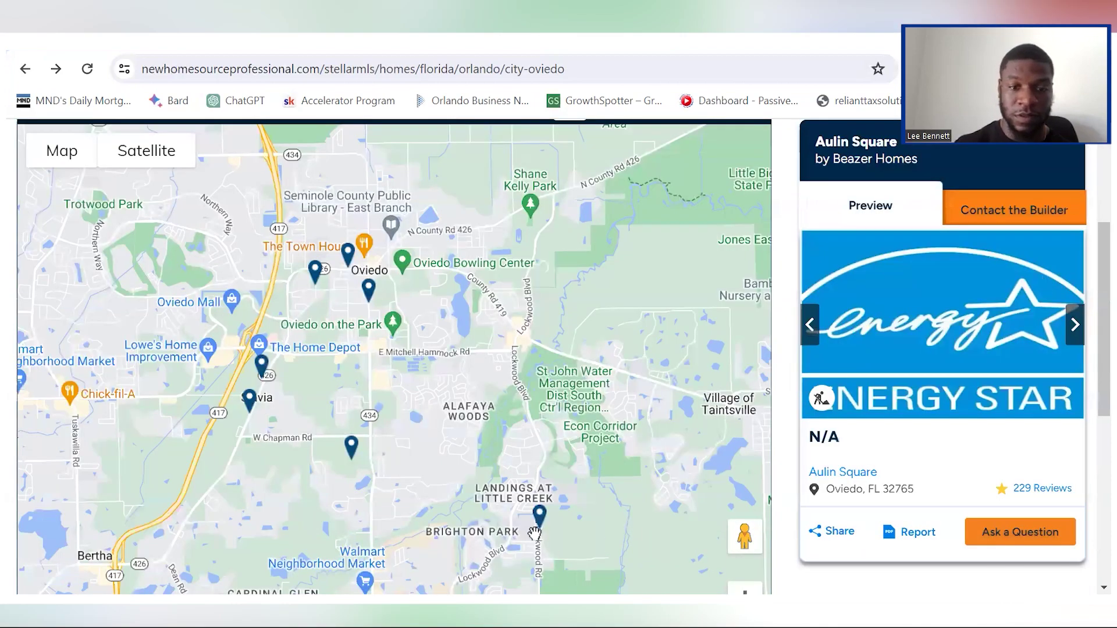
click(538, 513)
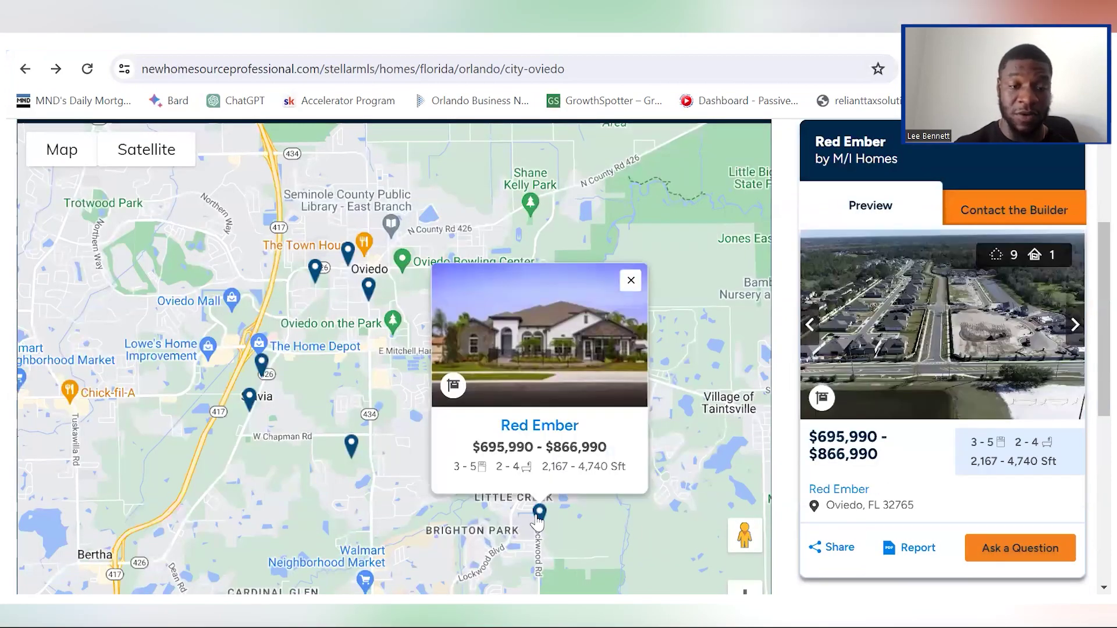
click(351, 447)
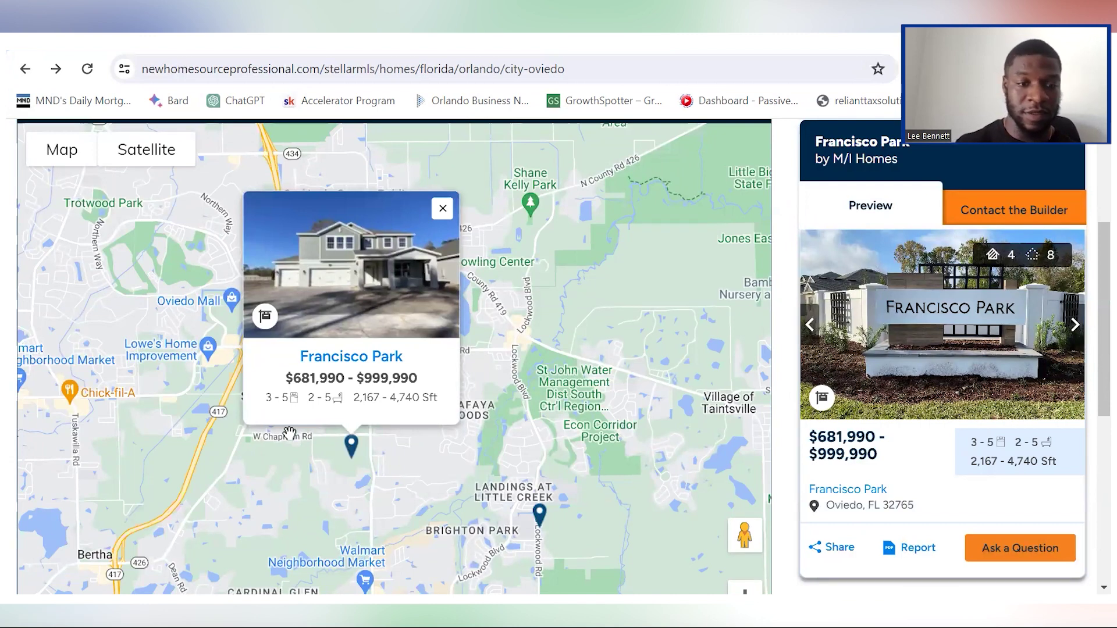
click(250, 397)
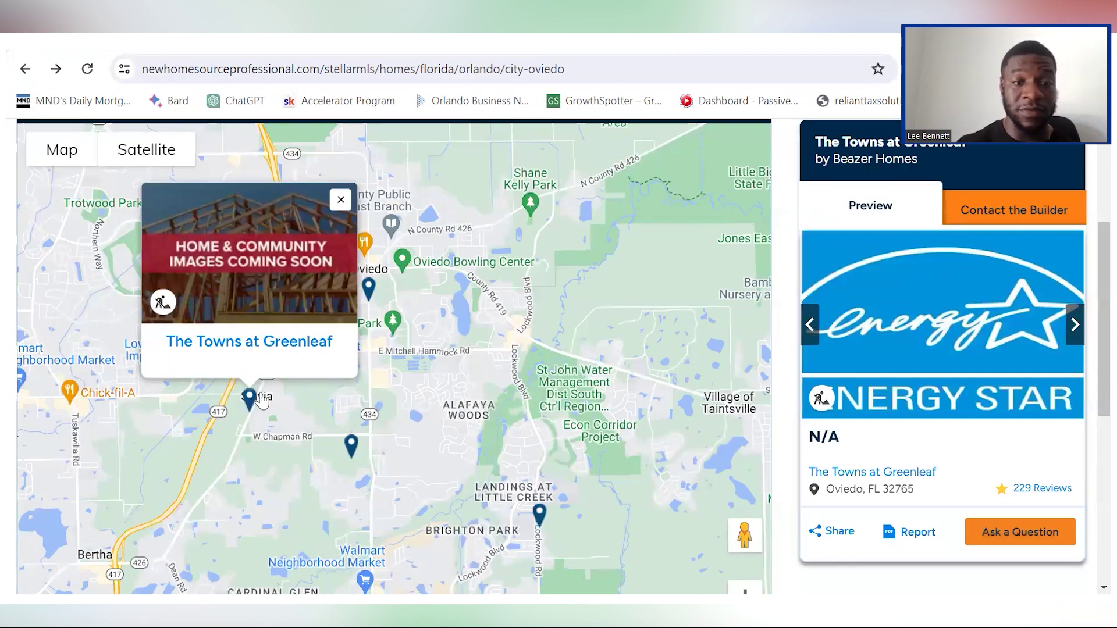
Preview the Oviedo Square, Townes at Northlake and Aulin Square communities from their map markers.
click(370, 294)
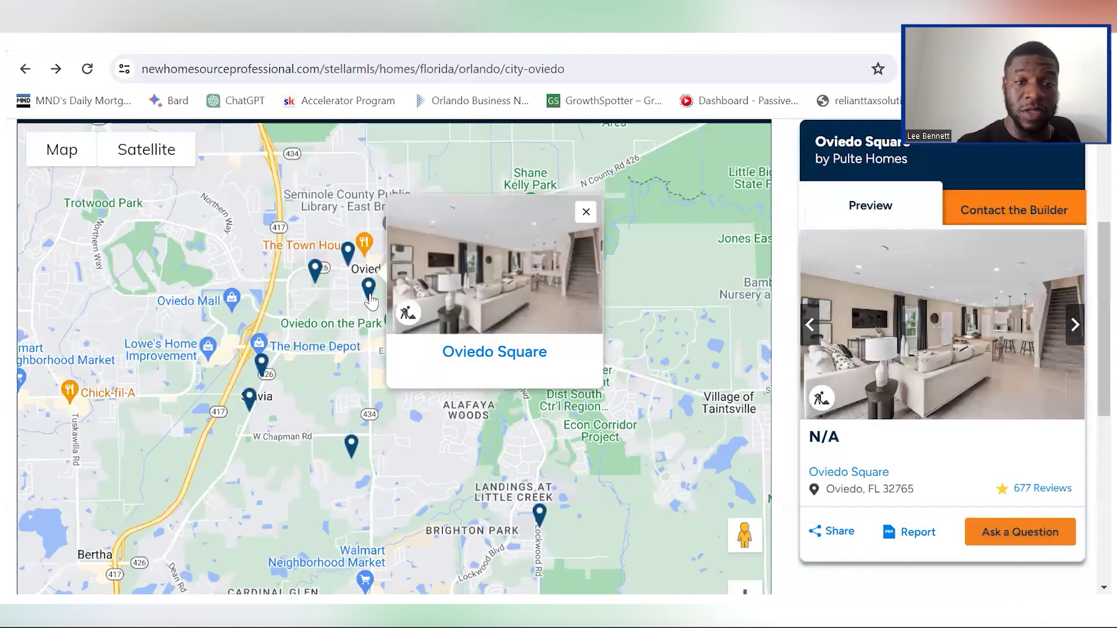
click(348, 252)
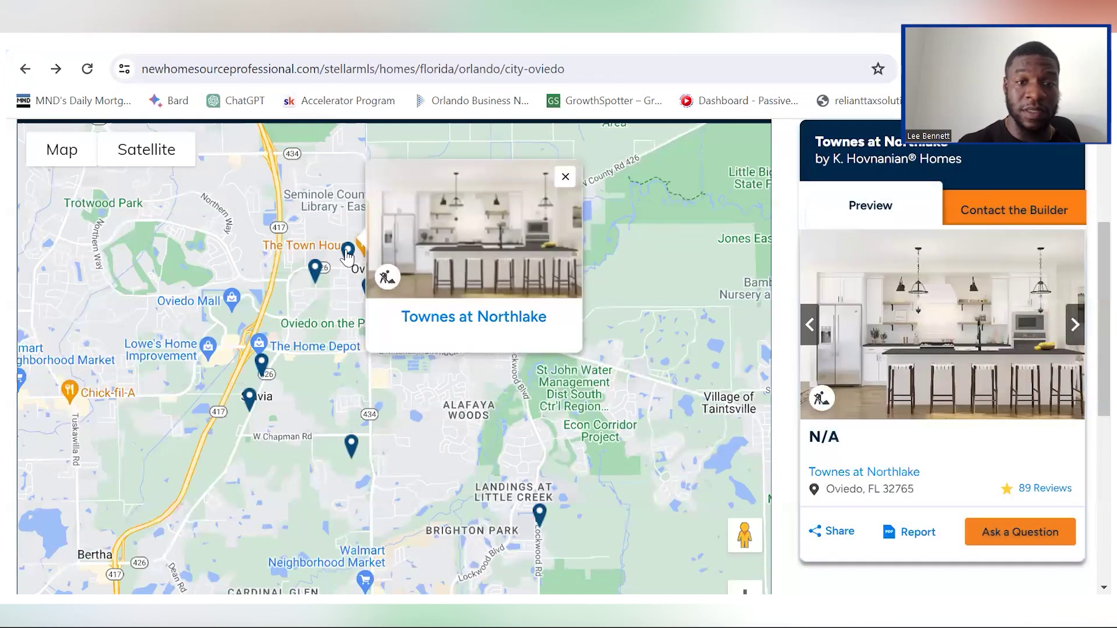
click(315, 270)
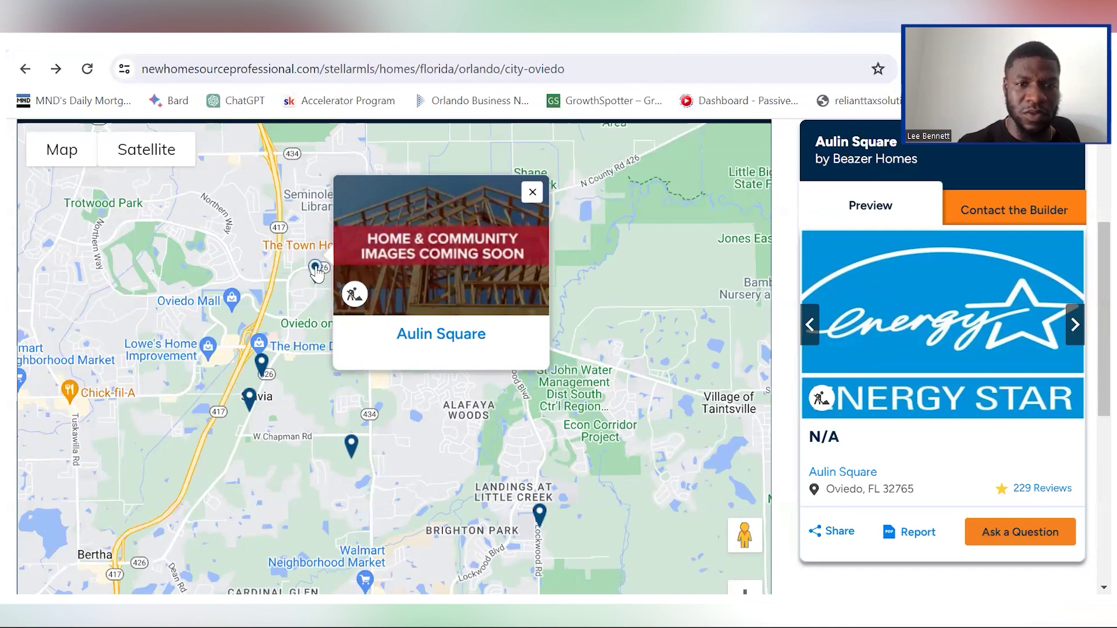
Replace the Aulin Square preview with Oviedo Square's, then dismiss it to examine the communities around central Oviedo.
scroll(316, 271, down, 3)
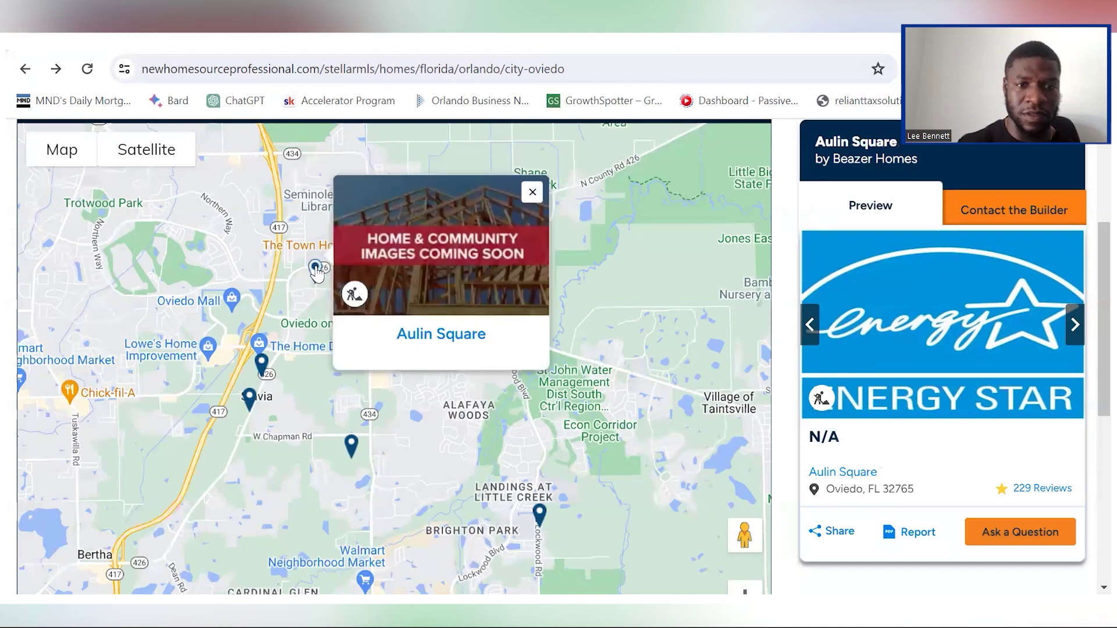
scroll(317, 272, up, 3)
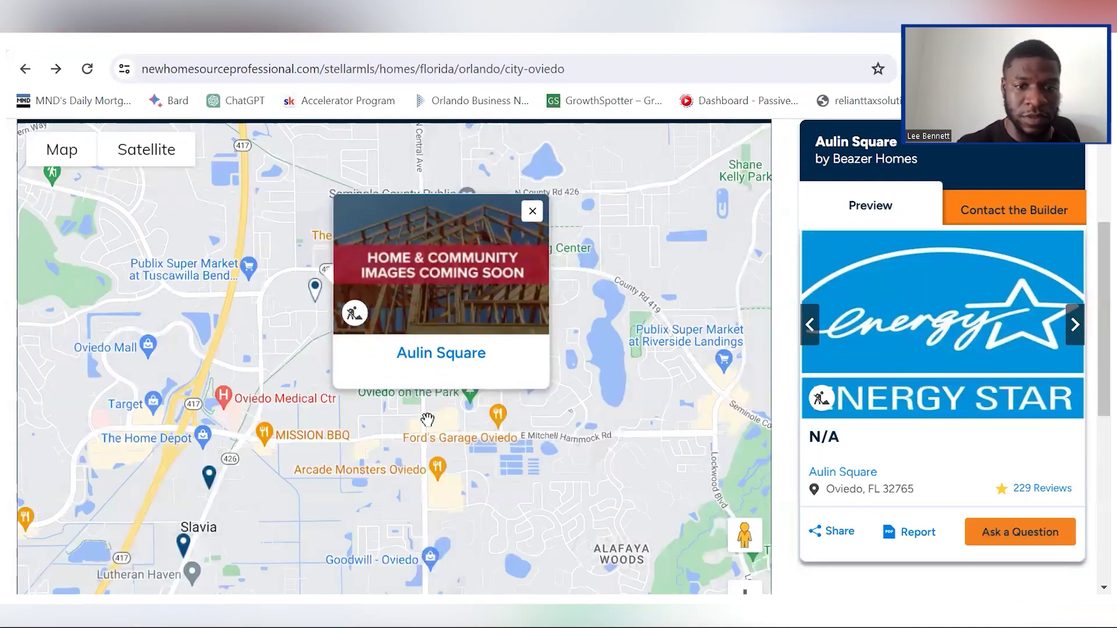
click(533, 213)
click(422, 324)
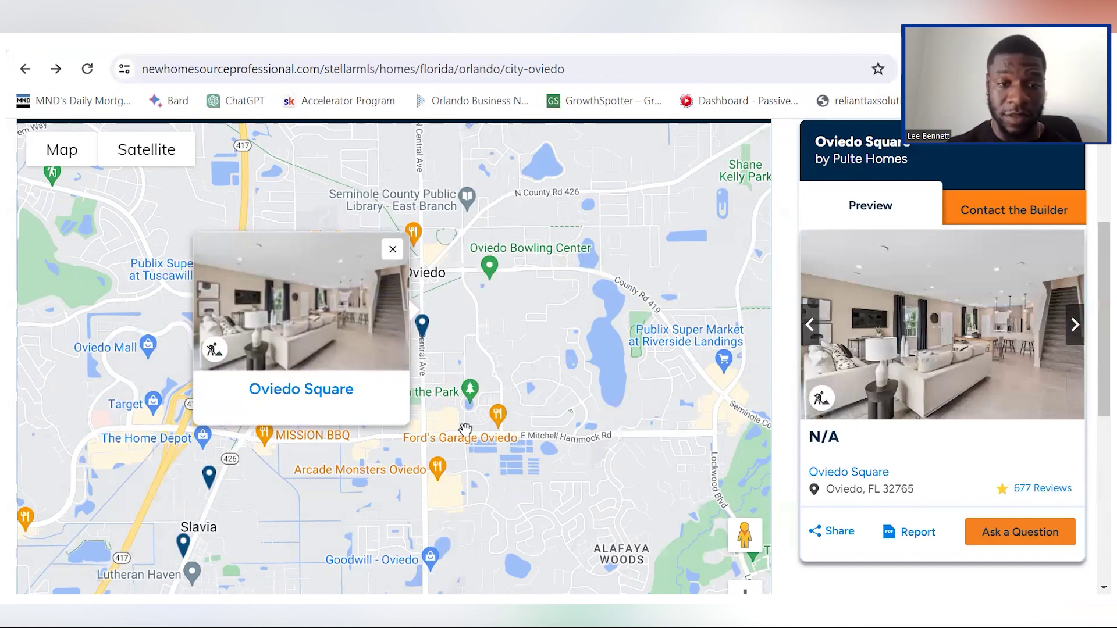
click(438, 353)
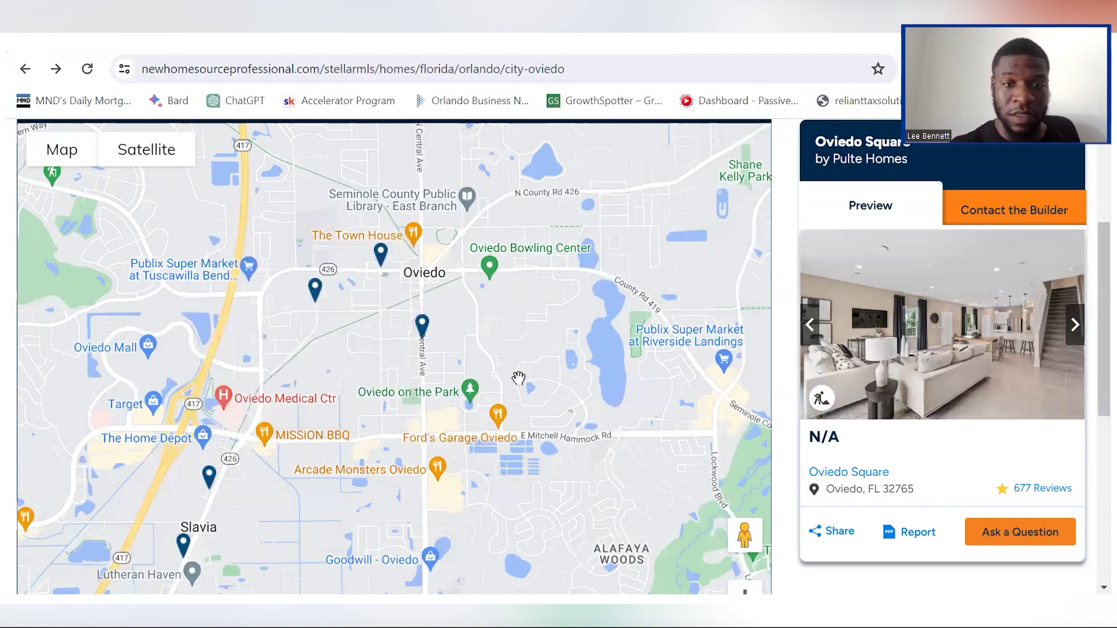
mouse_move(525, 376)
mouse_down()
mouse_move(504, 265)
mouse_move(508, 390)
mouse_up()
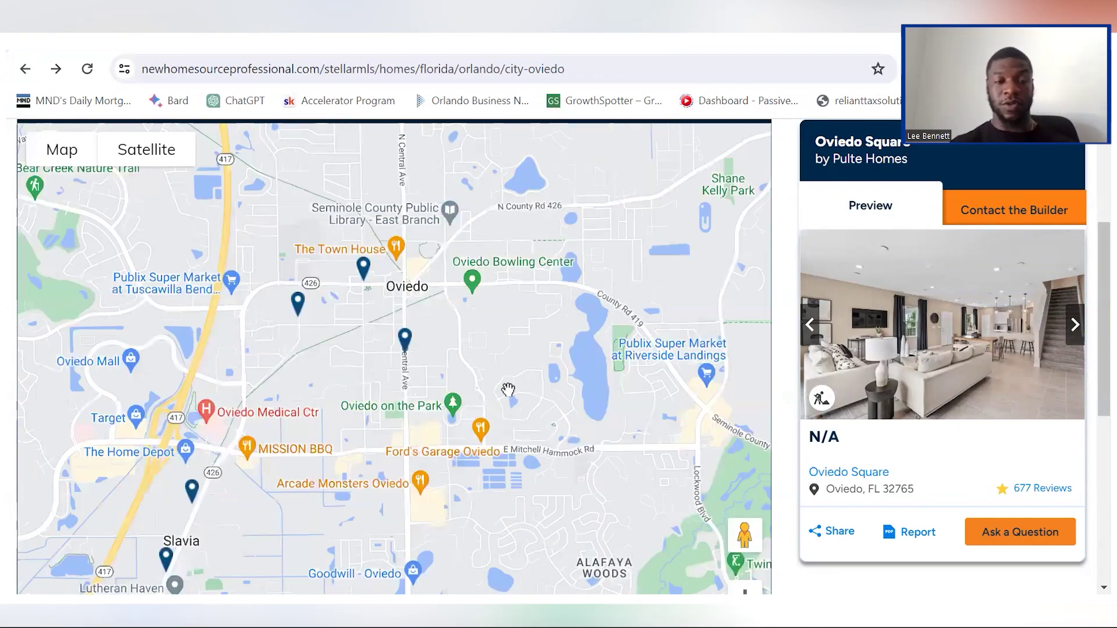
Preview Brentwood Landing by Jordan Homes near Slavia and open its community page to view the photos and contact details.
click(192, 490)
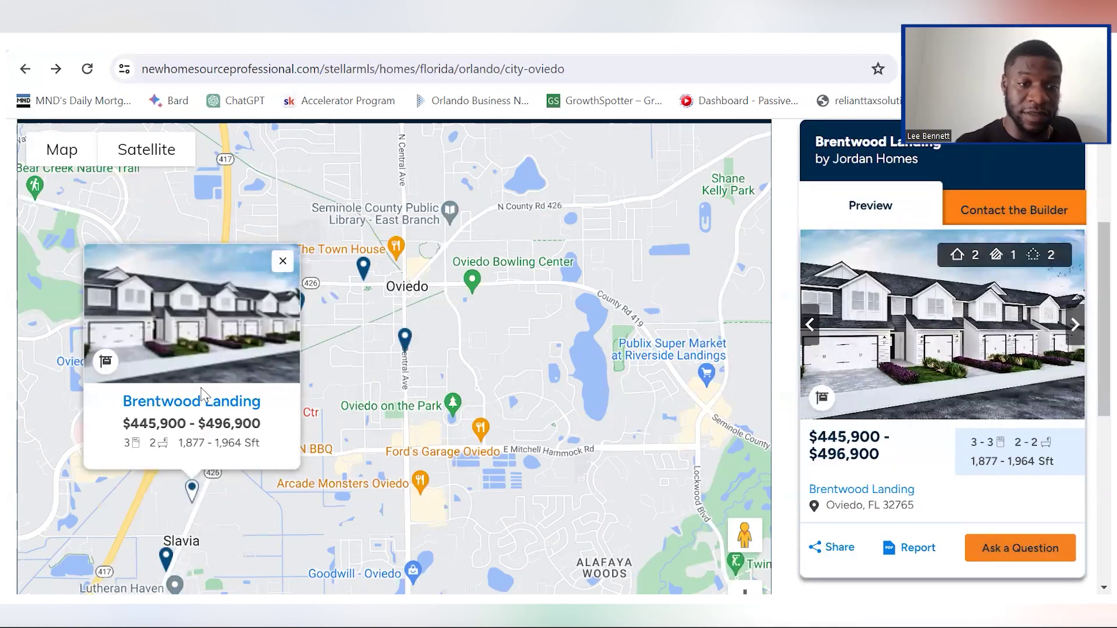
click(200, 404)
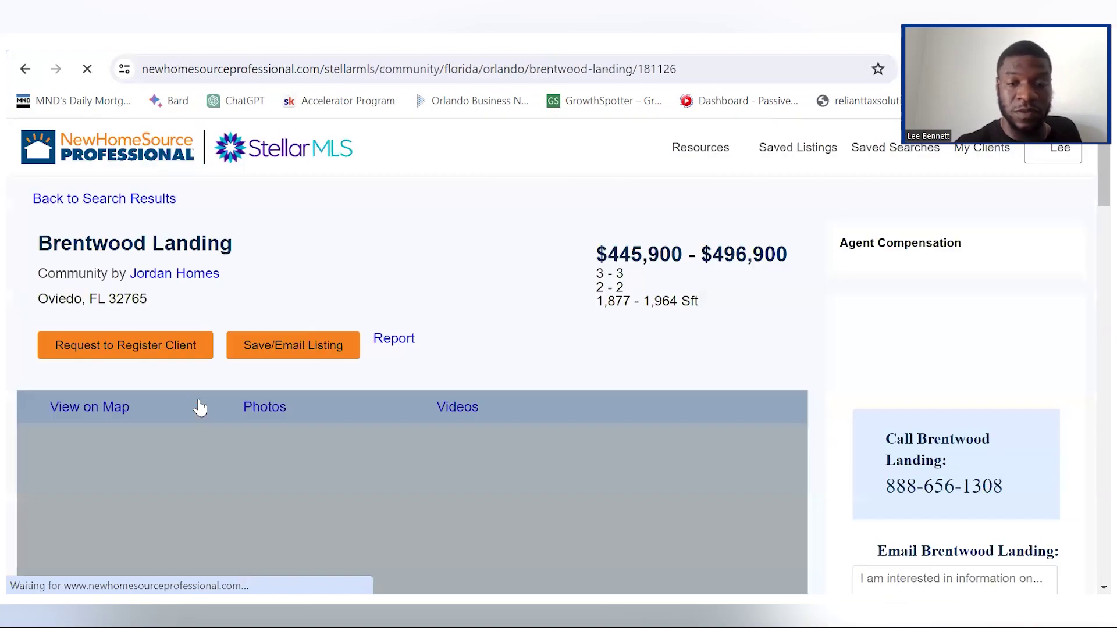
scroll(819, 414, down, 1)
scroll(820, 414, down, 6)
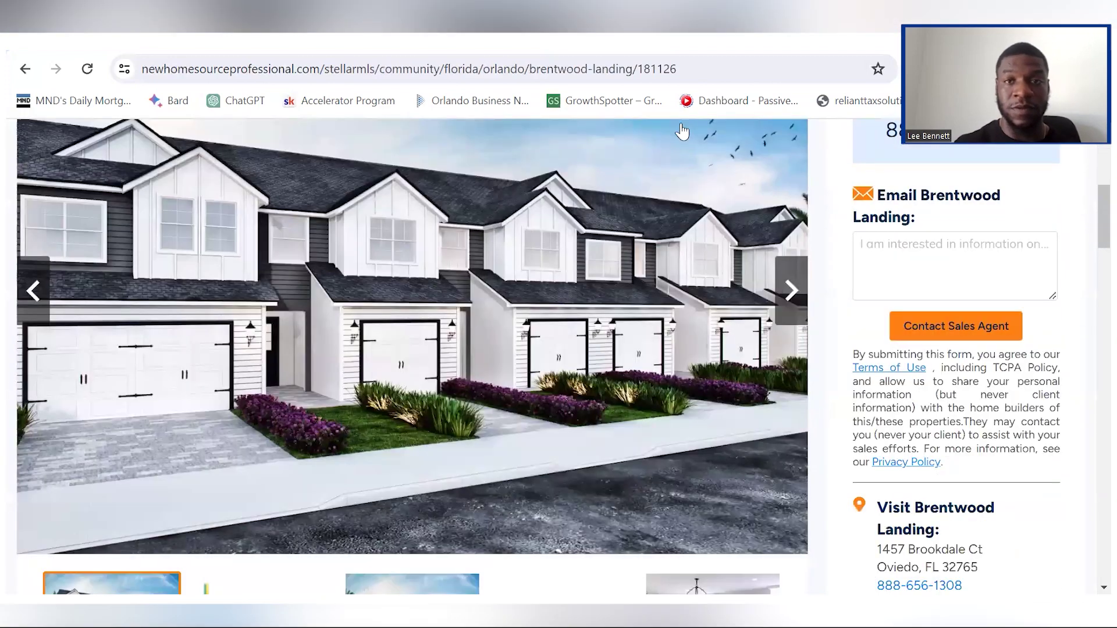
Switch to the Stellar MLS map of active Oviedo listings and open the full listing of the $465,000 three-bedroom townhouse.
click(728, 18)
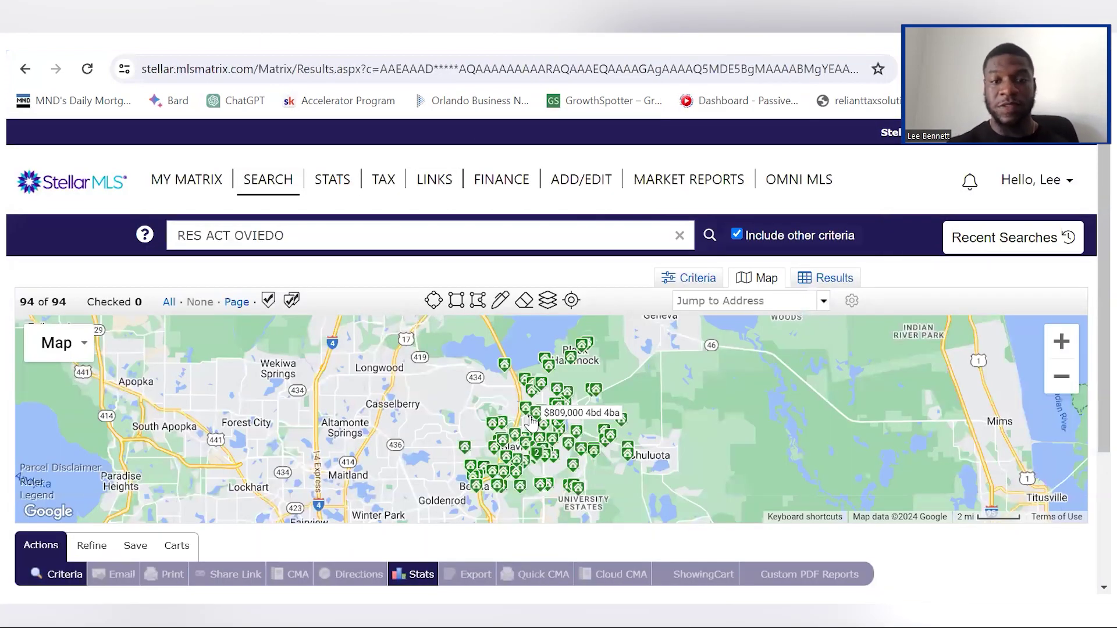
scroll(531, 420, up, 2)
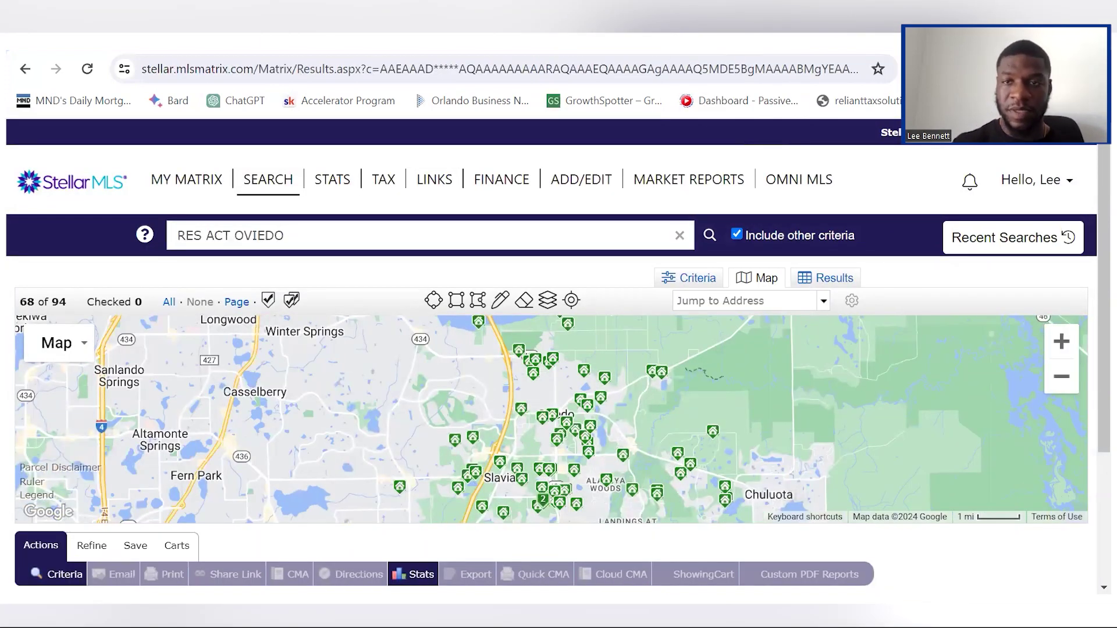
click(555, 442)
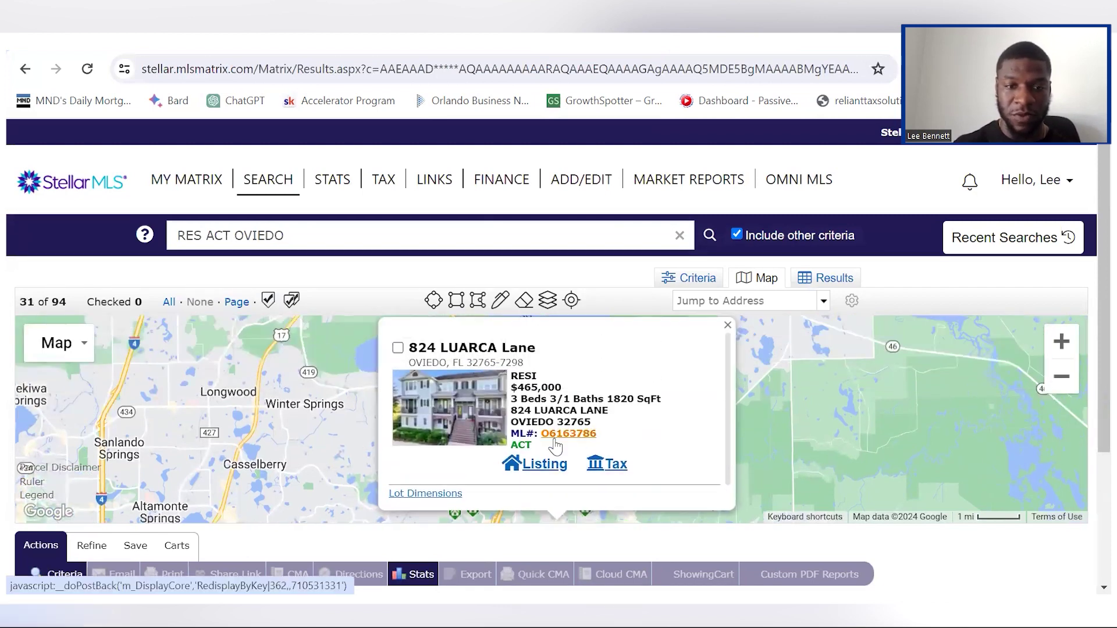
click(541, 463)
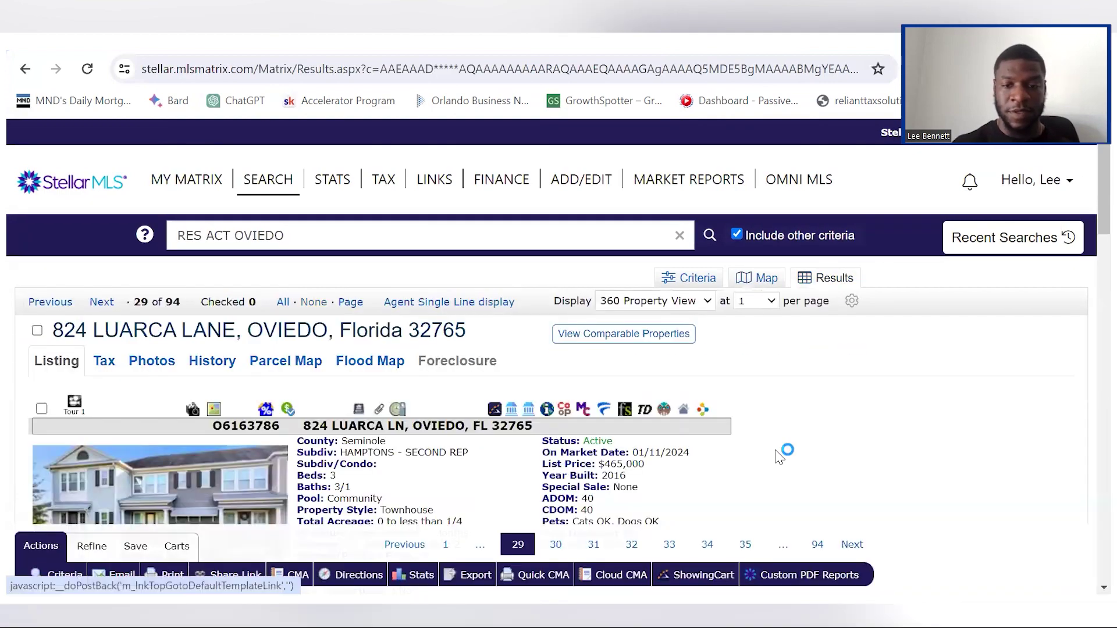
scroll(780, 456, down, 3)
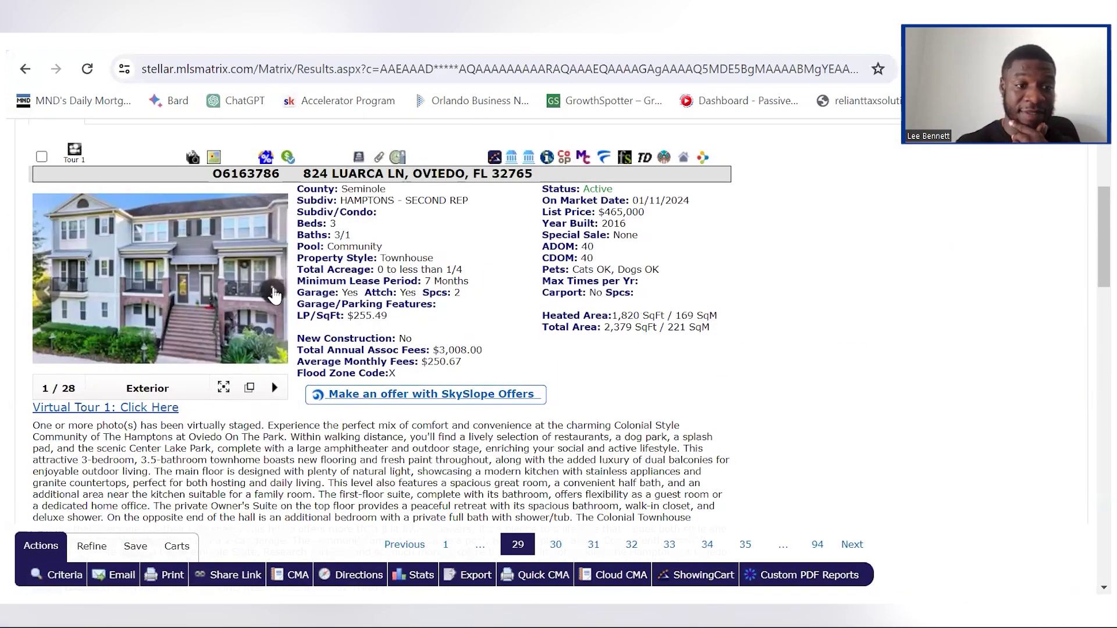
Browse the $465,000 townhouse's pool, kitchen and living room photos and examine its association fees and year built.
click(273, 294)
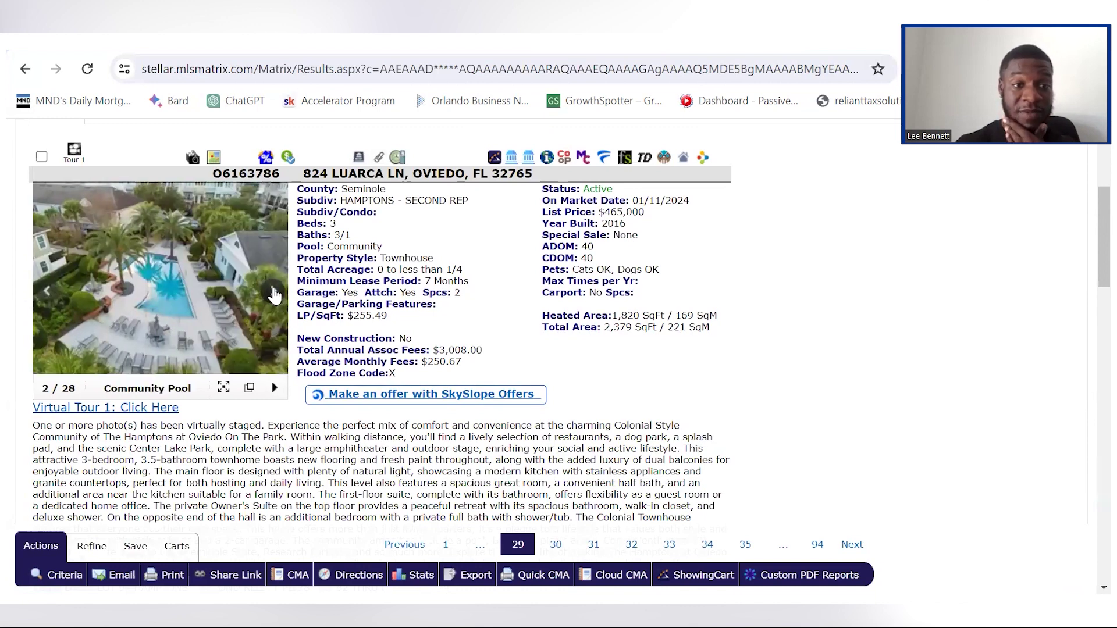
click(274, 294)
click(273, 294)
click(274, 293)
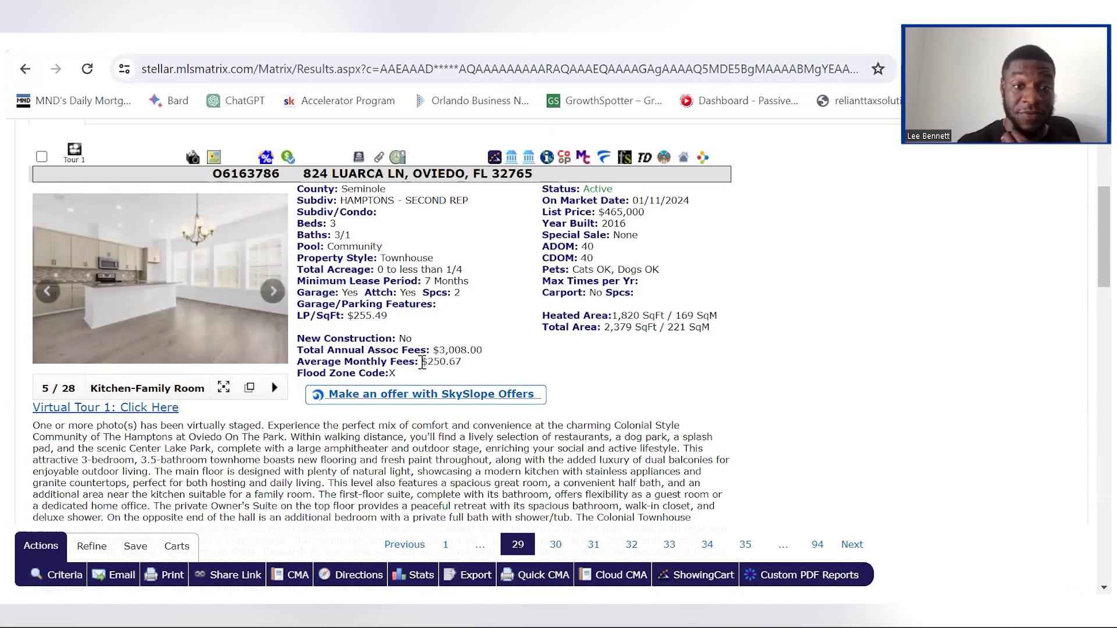
drag(423, 352, 411, 373)
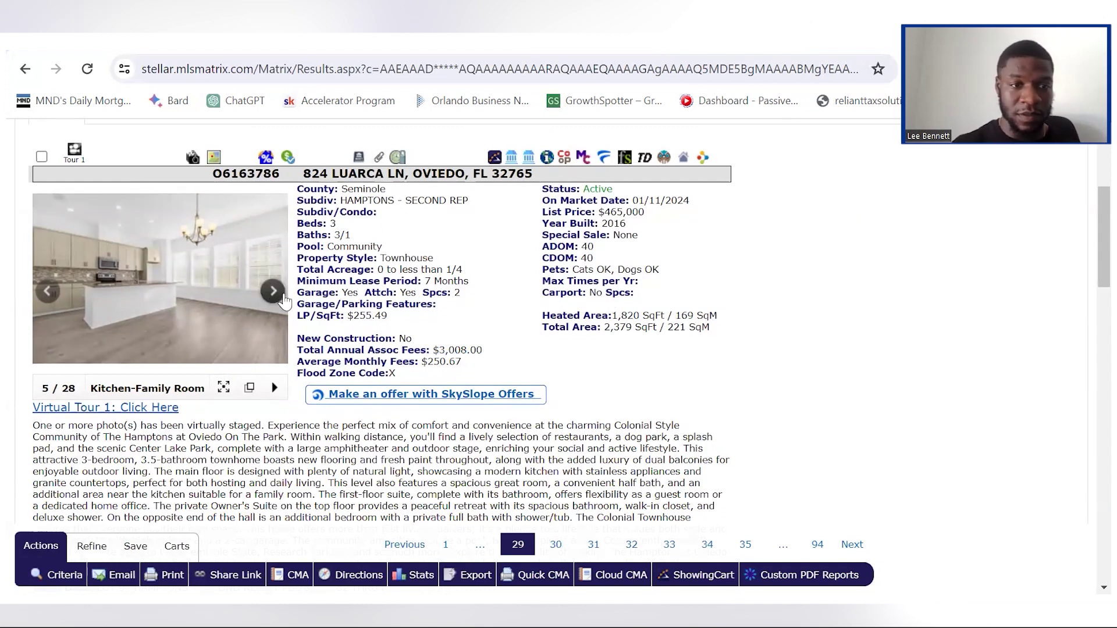
click(273, 292)
click(278, 295)
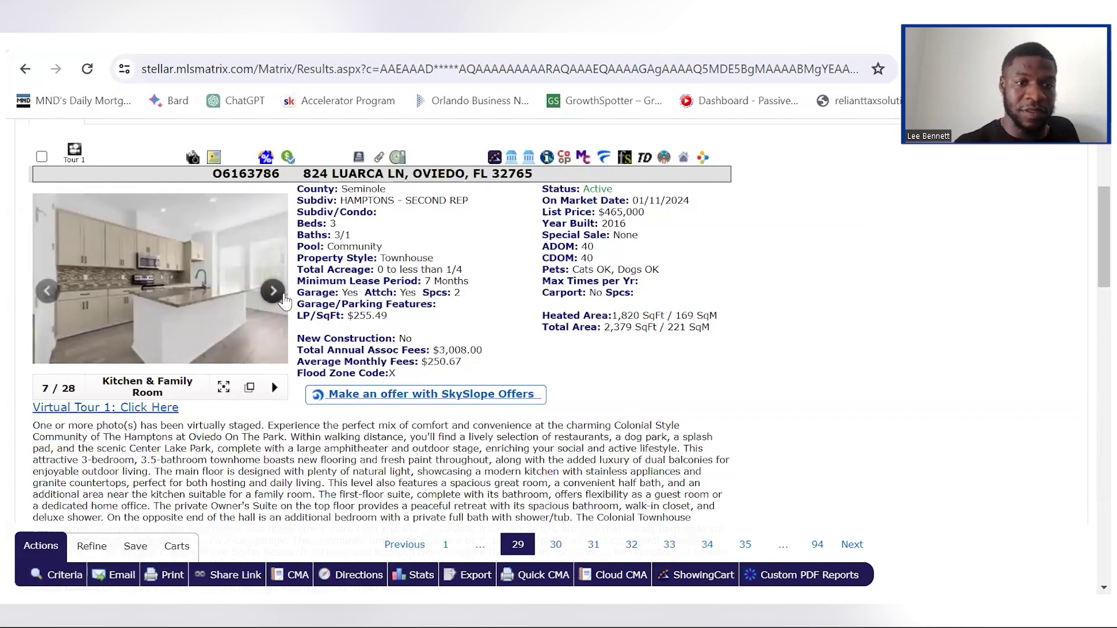
click(274, 296)
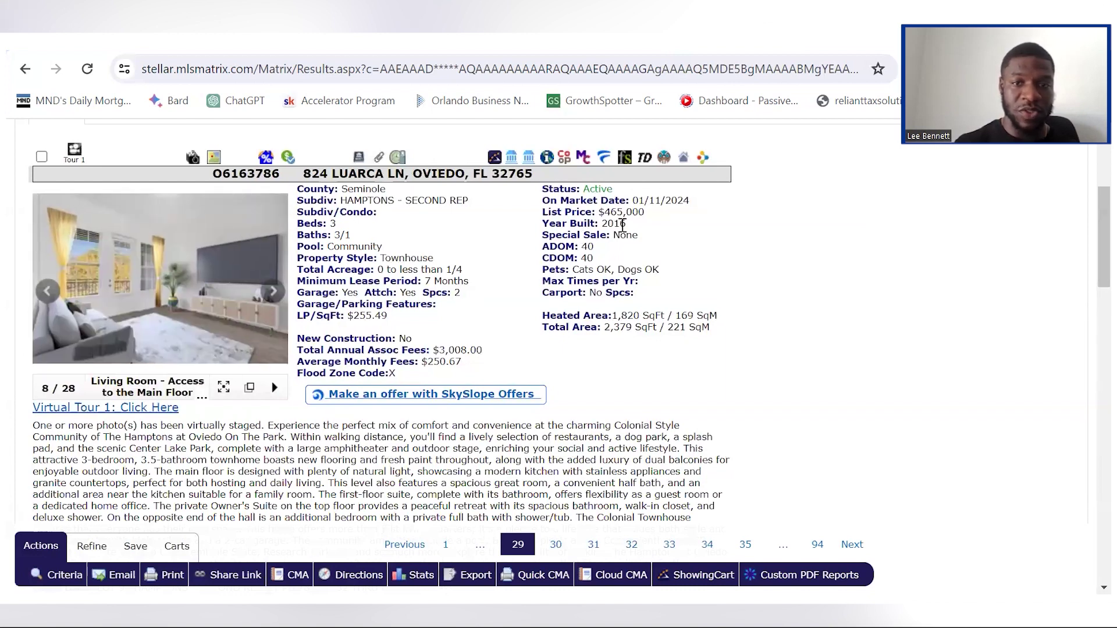
click(273, 291)
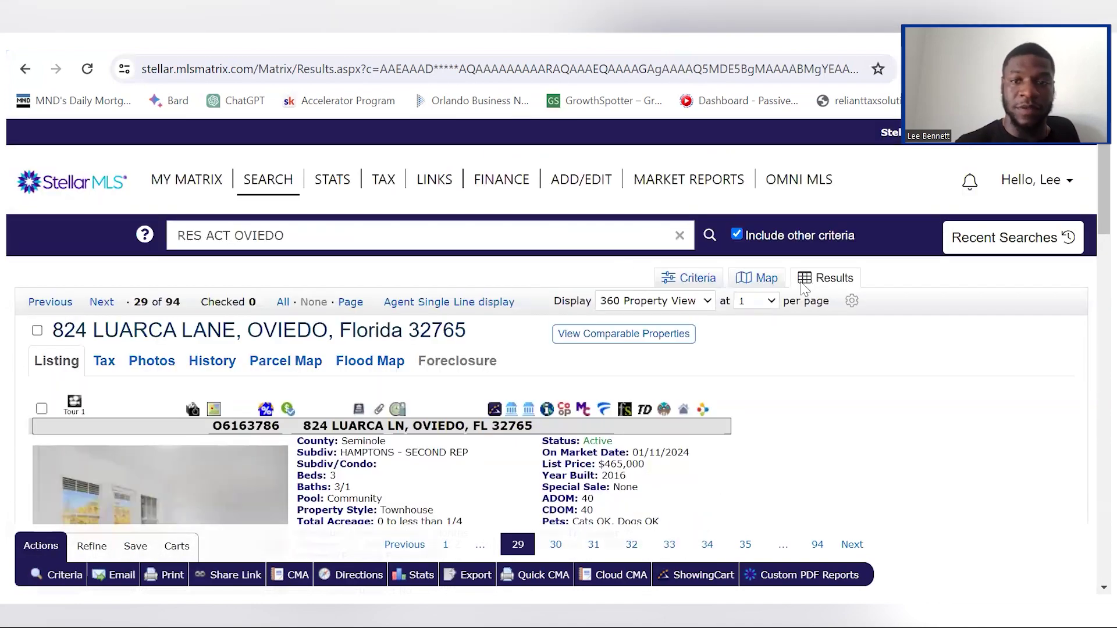
Return to the listings map and open the full listing of the $690,000 four-bedroom home in Fosters Grove.
click(764, 279)
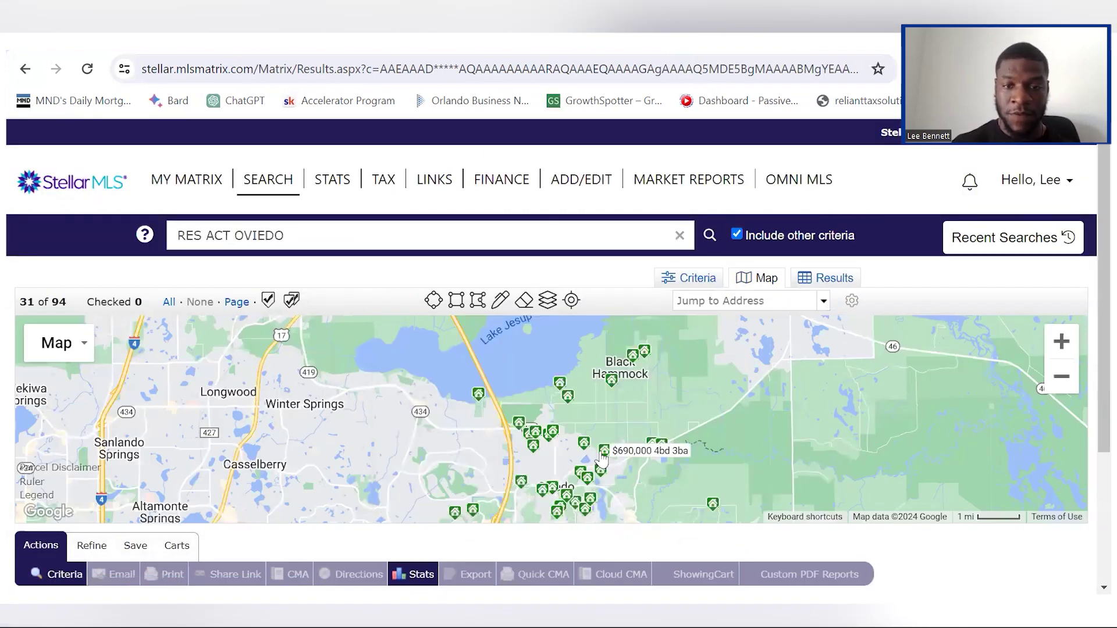
click(603, 457)
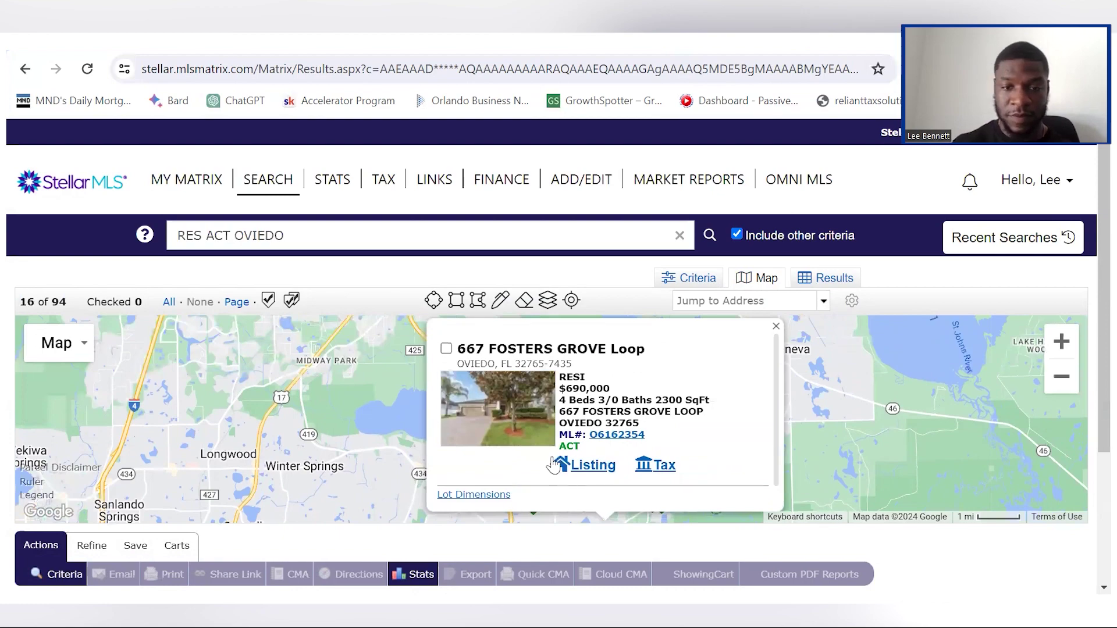
click(580, 467)
scroll(778, 452, down, 1)
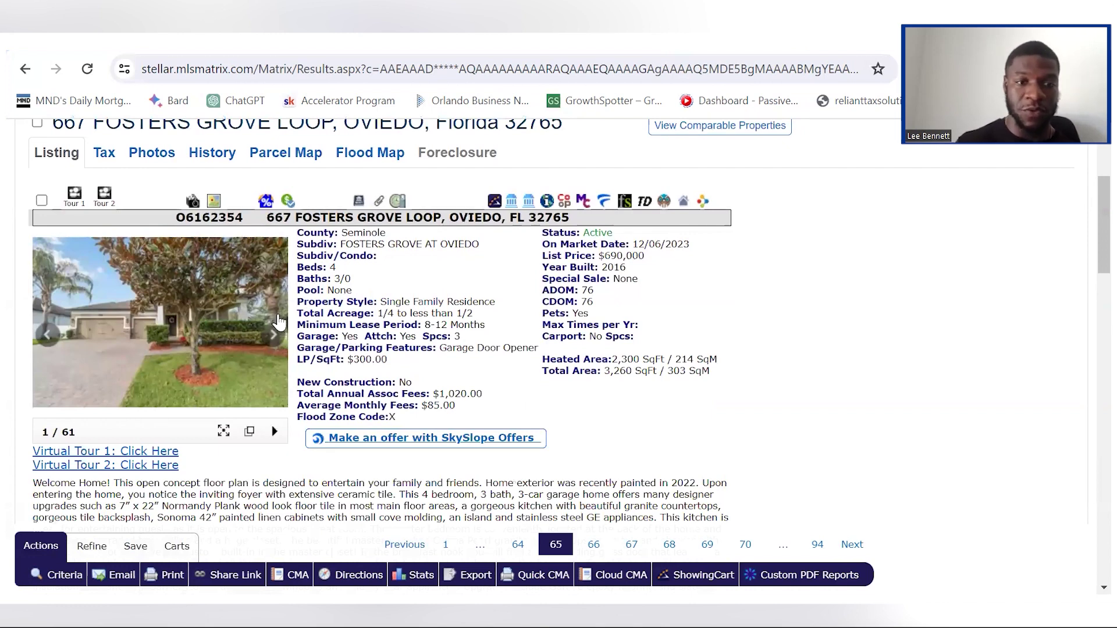
Browse the Fosters Grove home's entry, hallway and kitchen photos while examining its monthly fees, heated area and list price.
click(273, 337)
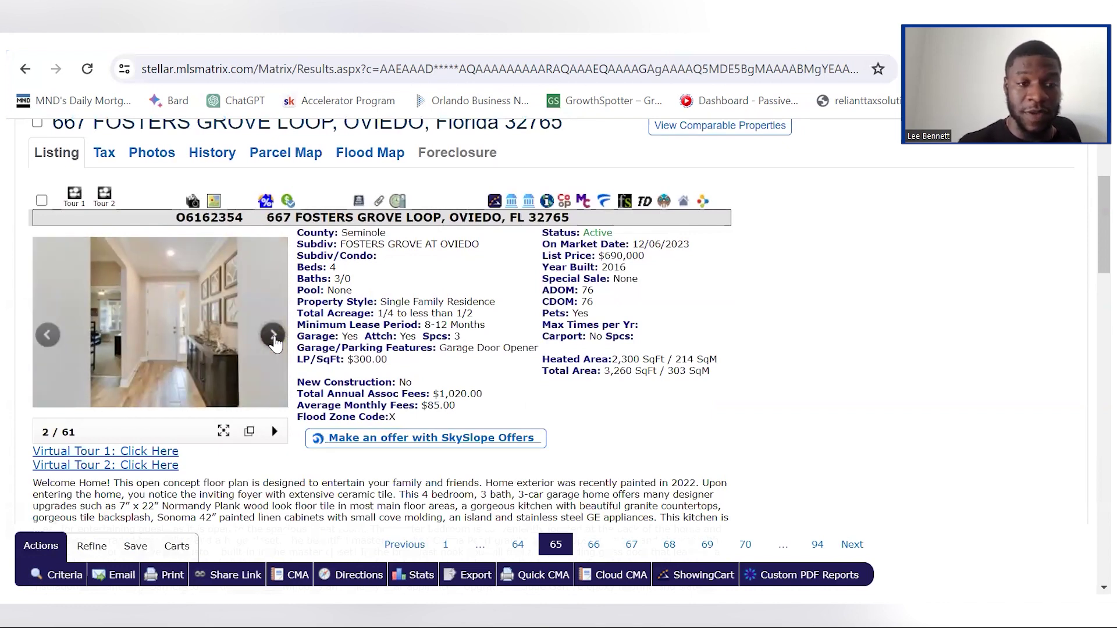
click(273, 337)
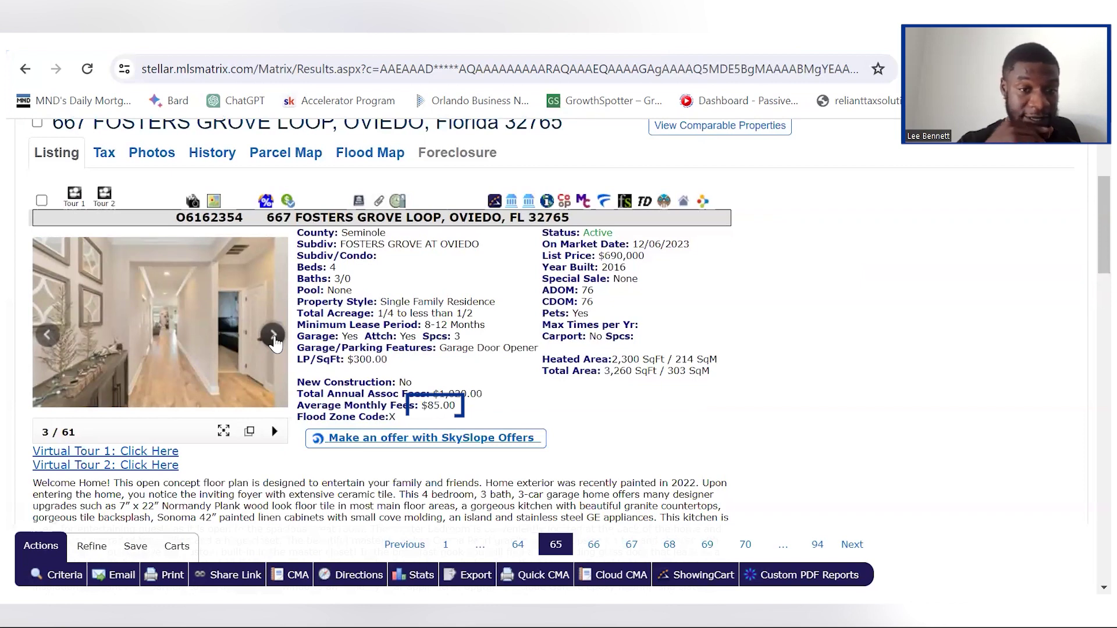
click(275, 341)
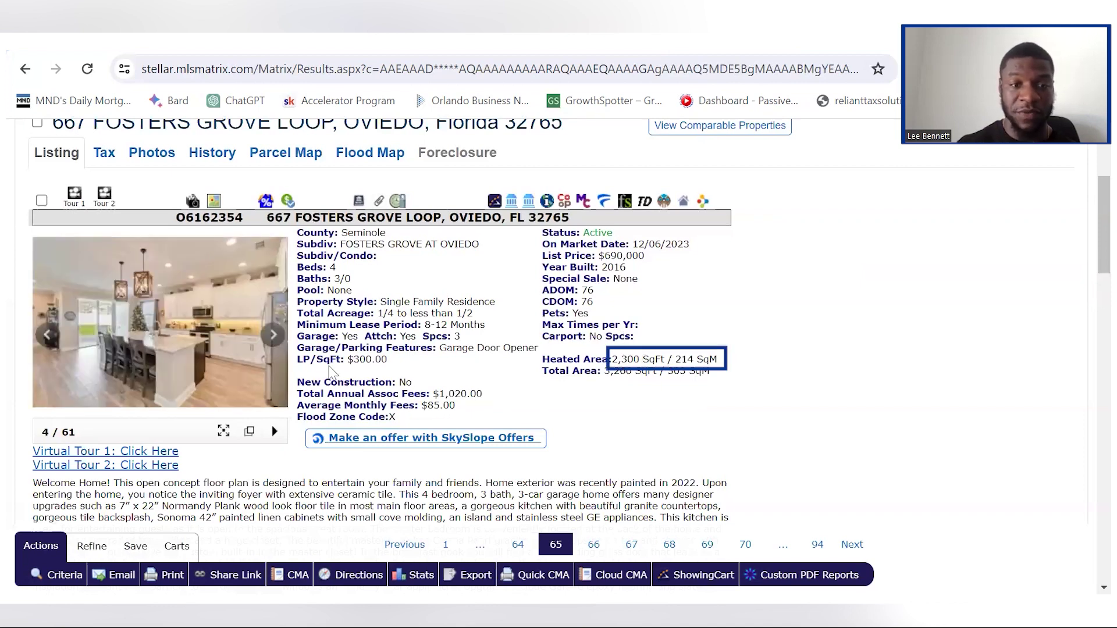
click(270, 341)
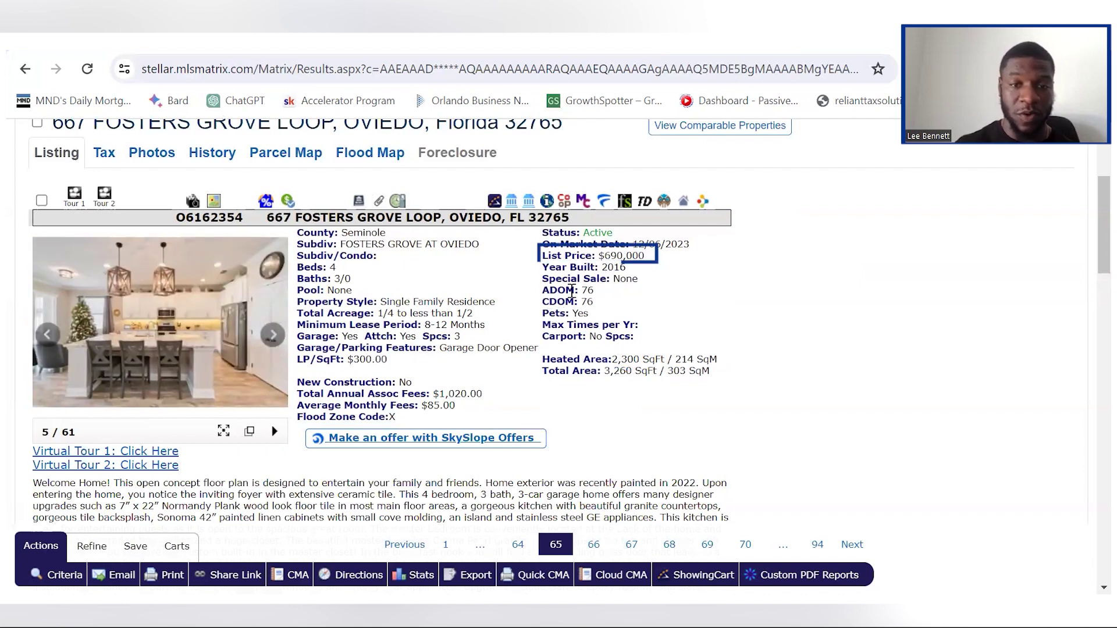
click(273, 339)
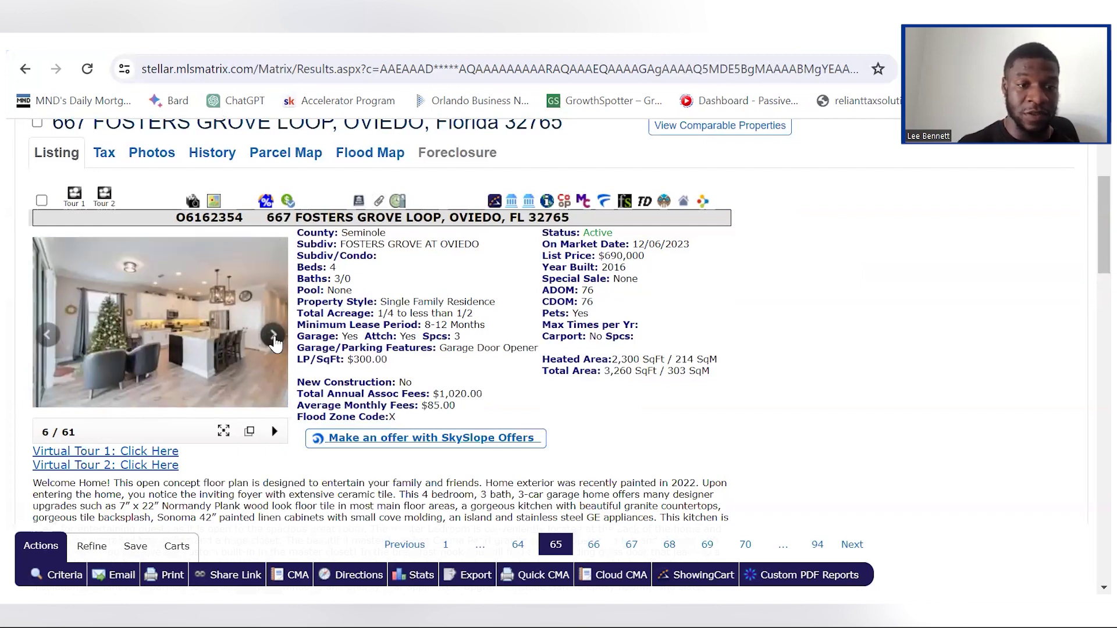
click(273, 337)
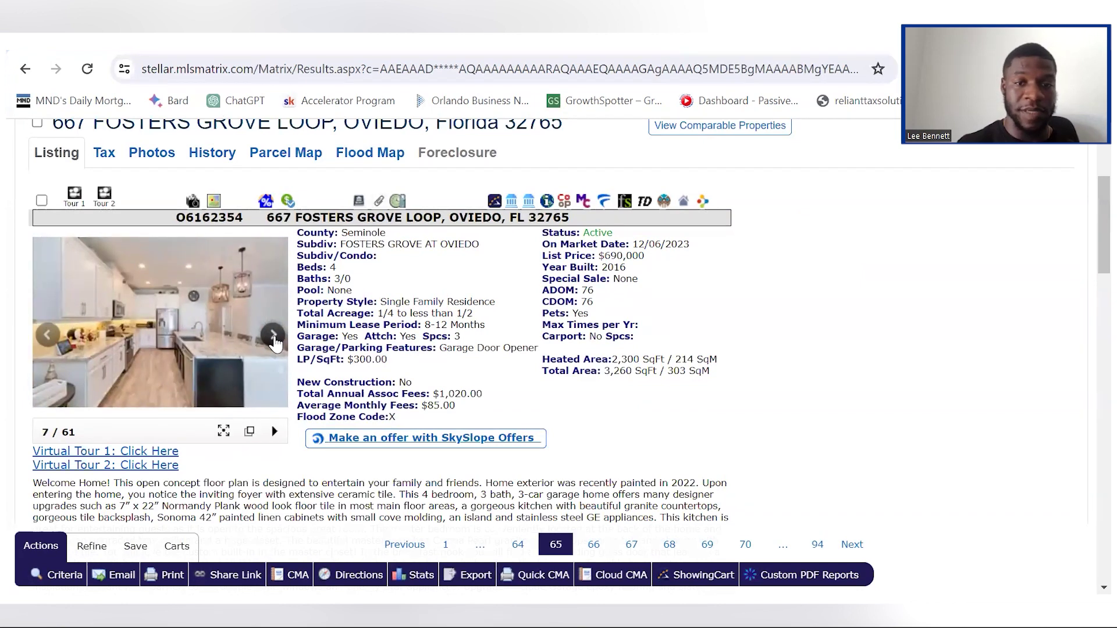
click(273, 337)
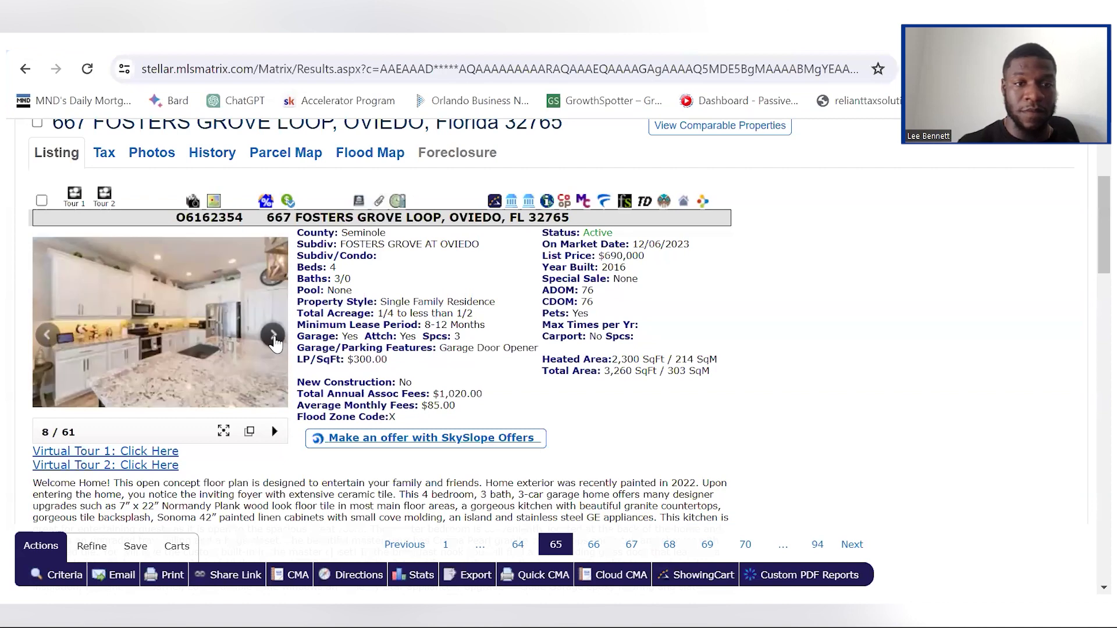
click(274, 338)
click(273, 337)
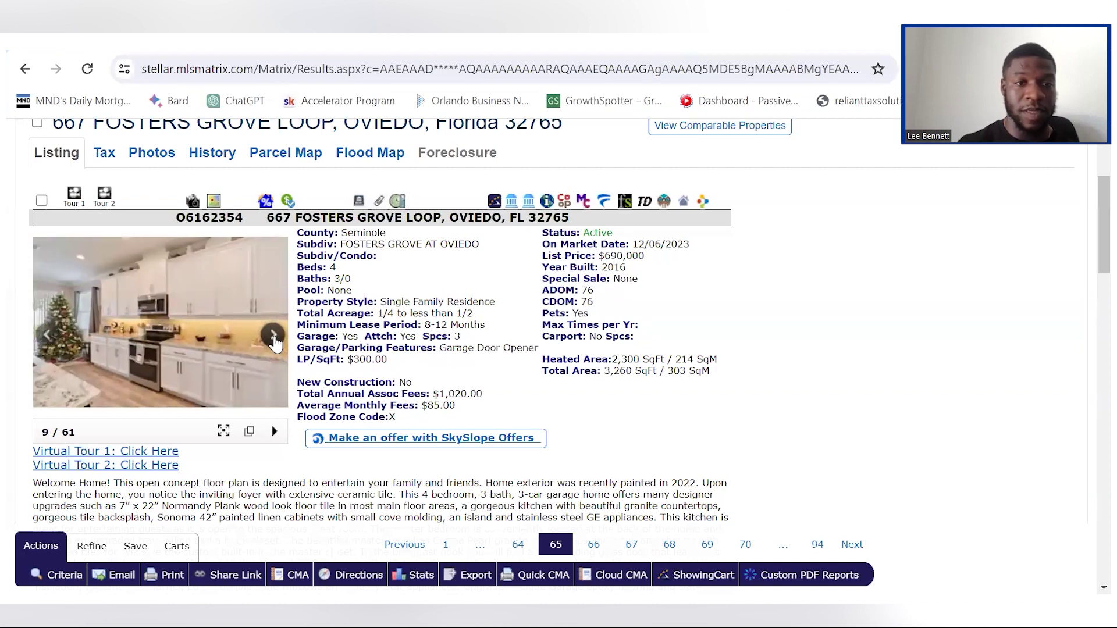
Return to the listings map and check the prices of homes east of Oviedo and around its center.
scroll(736, 285, up, 4)
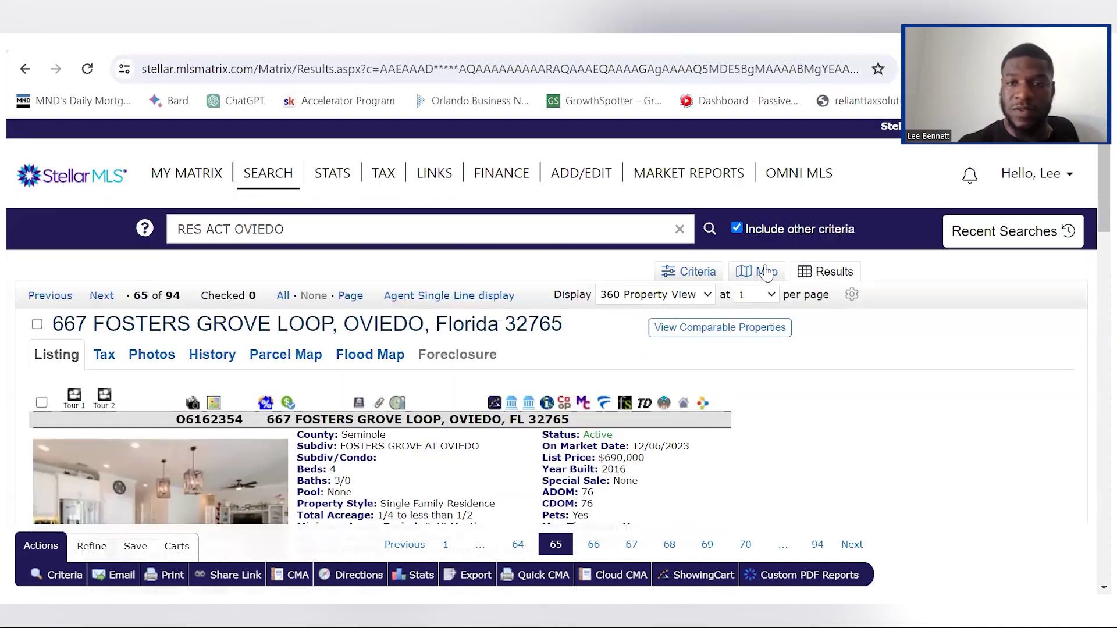
click(754, 279)
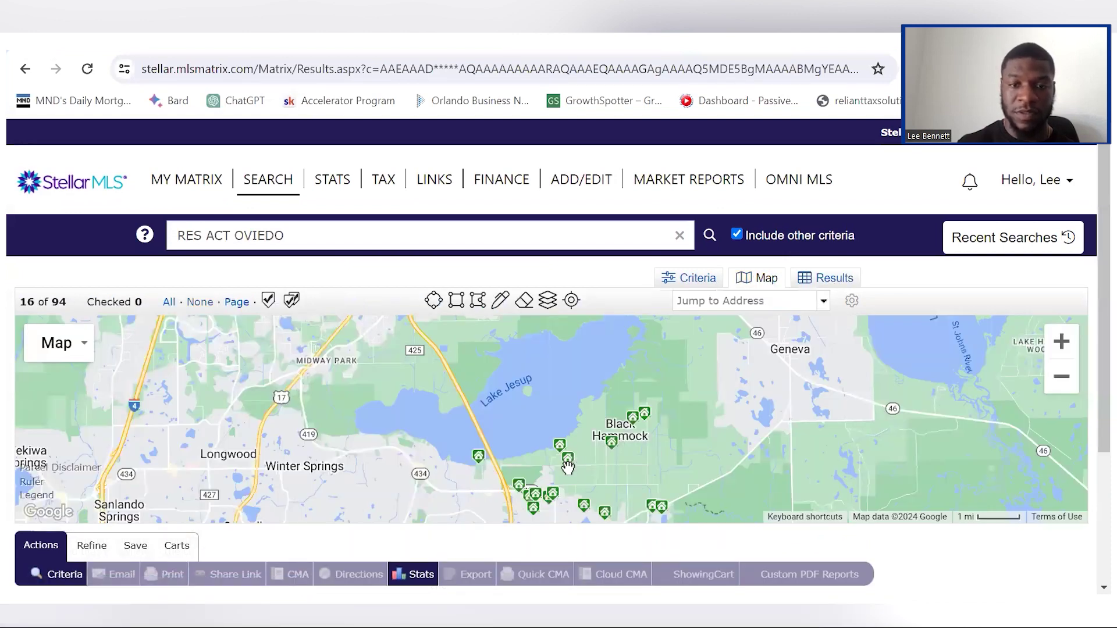
scroll(601, 497, down, 2)
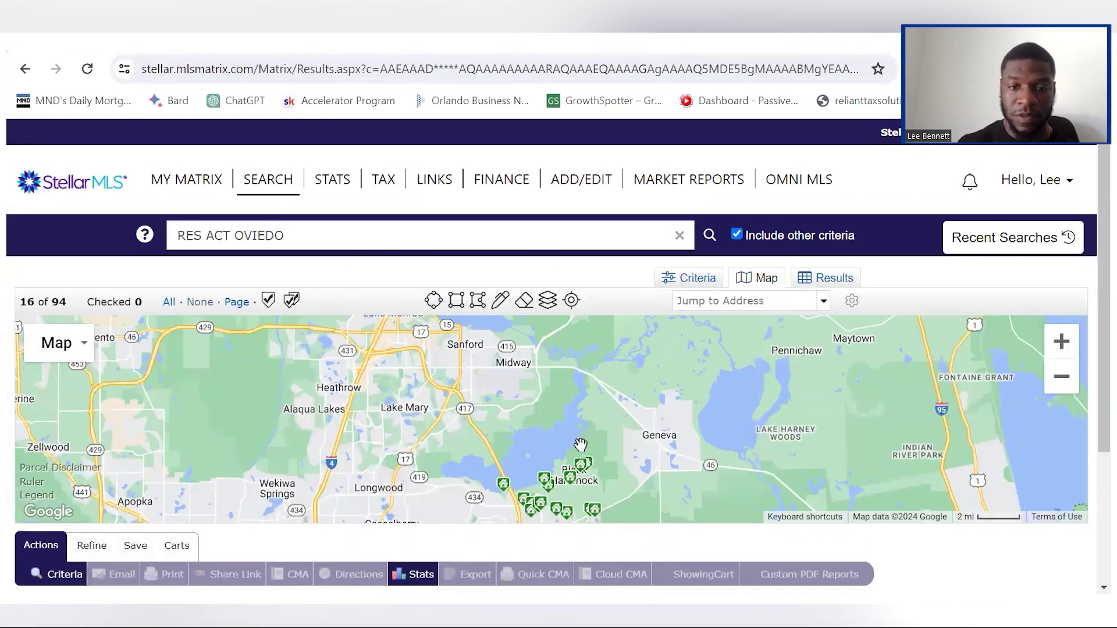
scroll(631, 490, up, 2)
drag(632, 491, 605, 315)
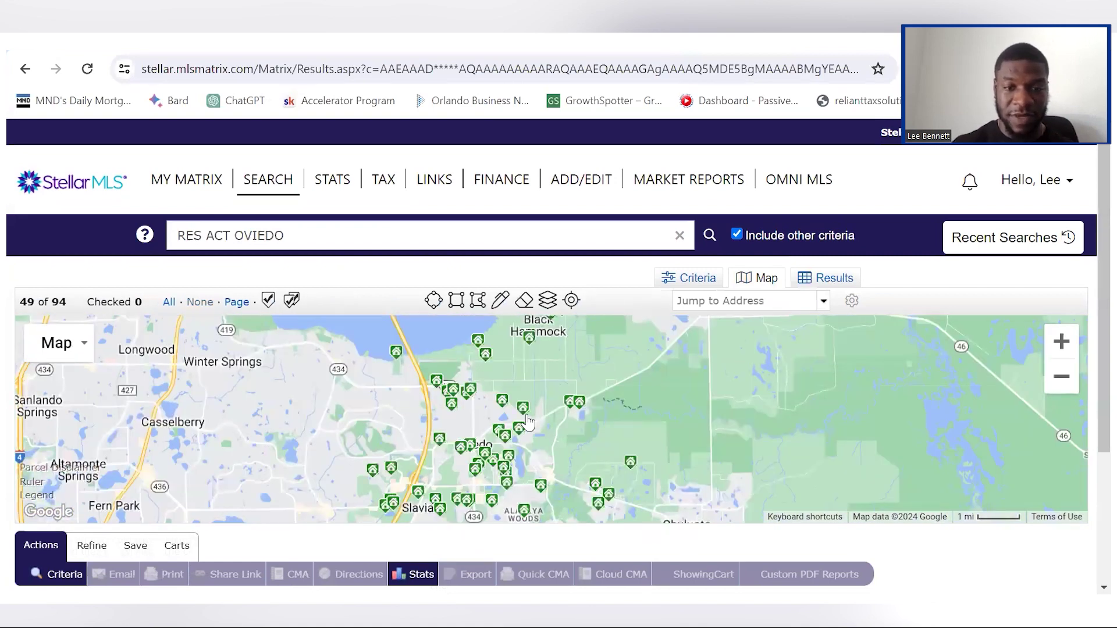
mouse_move(570, 409)
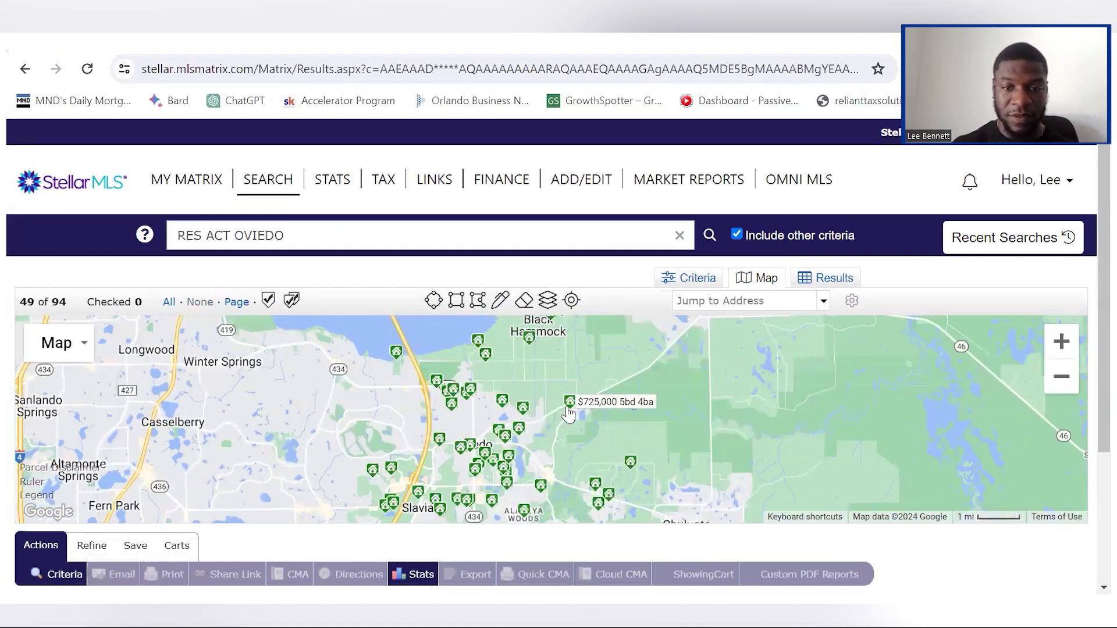
mouse_move(504, 412)
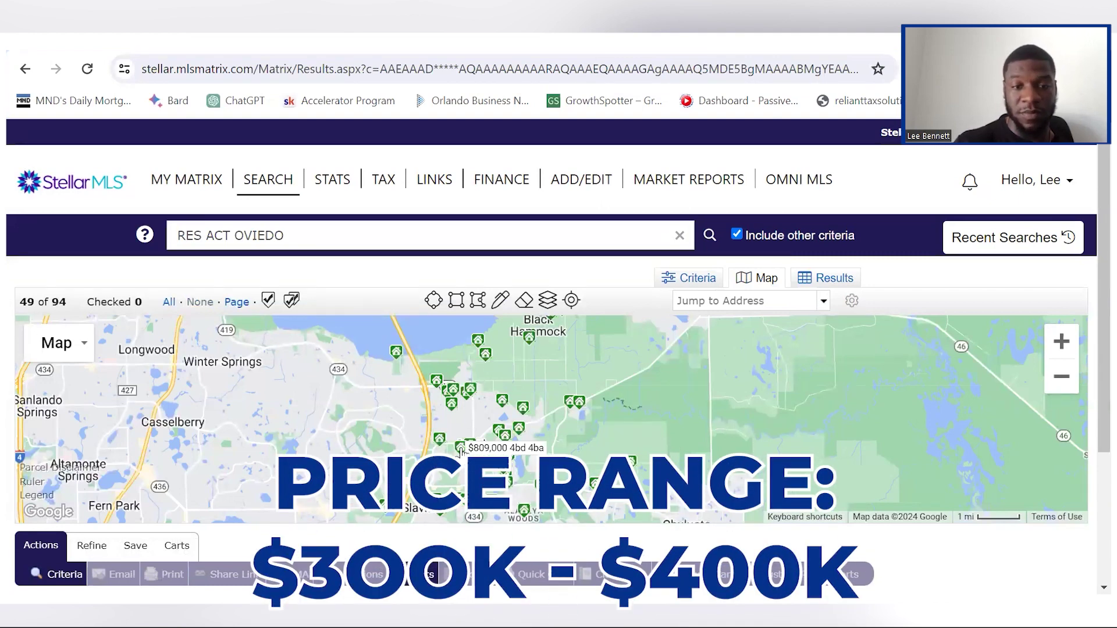
Preview the $374,900 townhouse near Slavia, dismiss it, and preview the $260,000 three-bedroom condo further west.
click(464, 501)
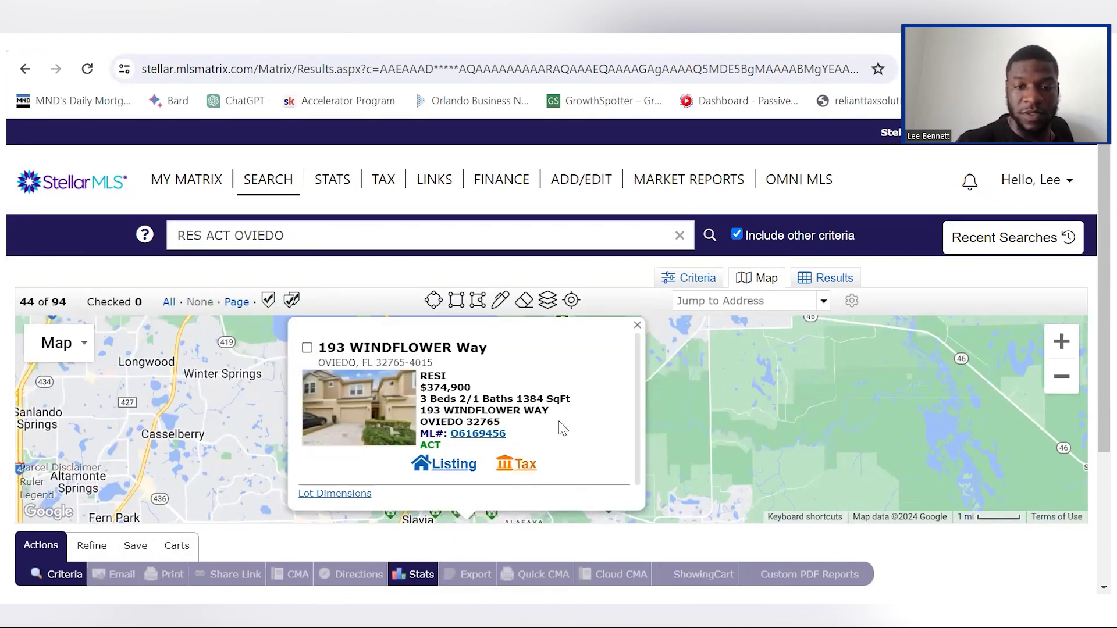
click(637, 326)
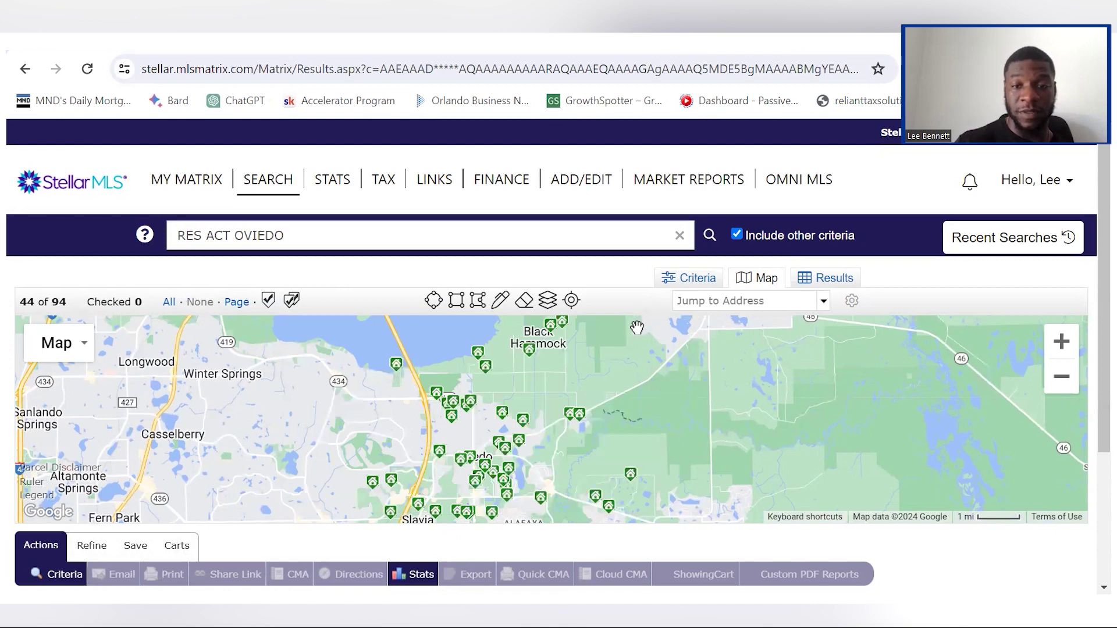
drag(619, 440, 618, 389)
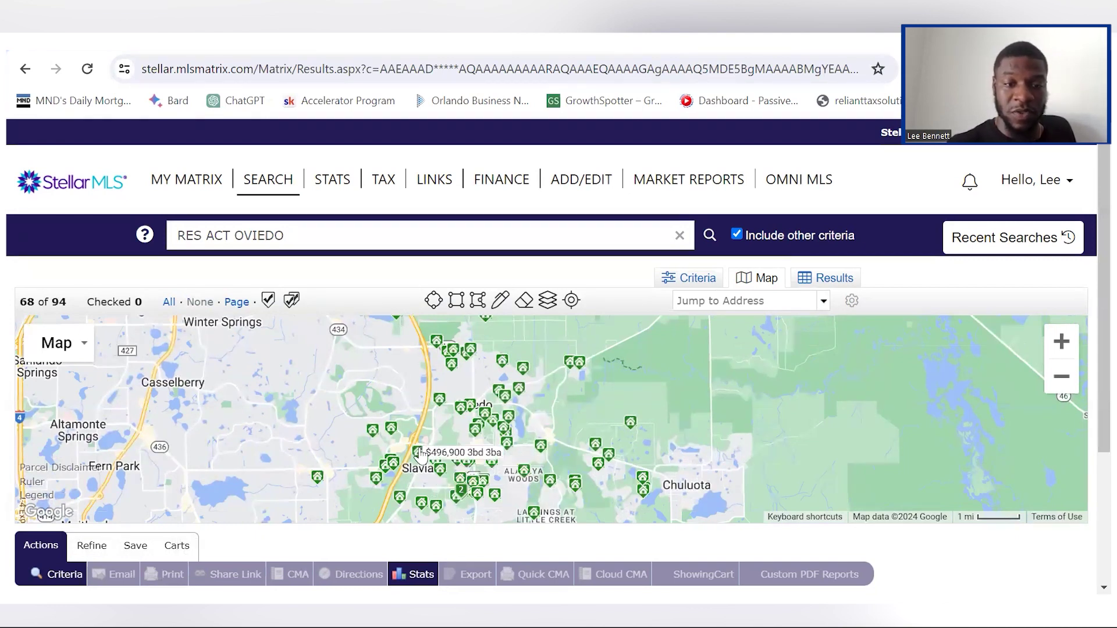
click(393, 464)
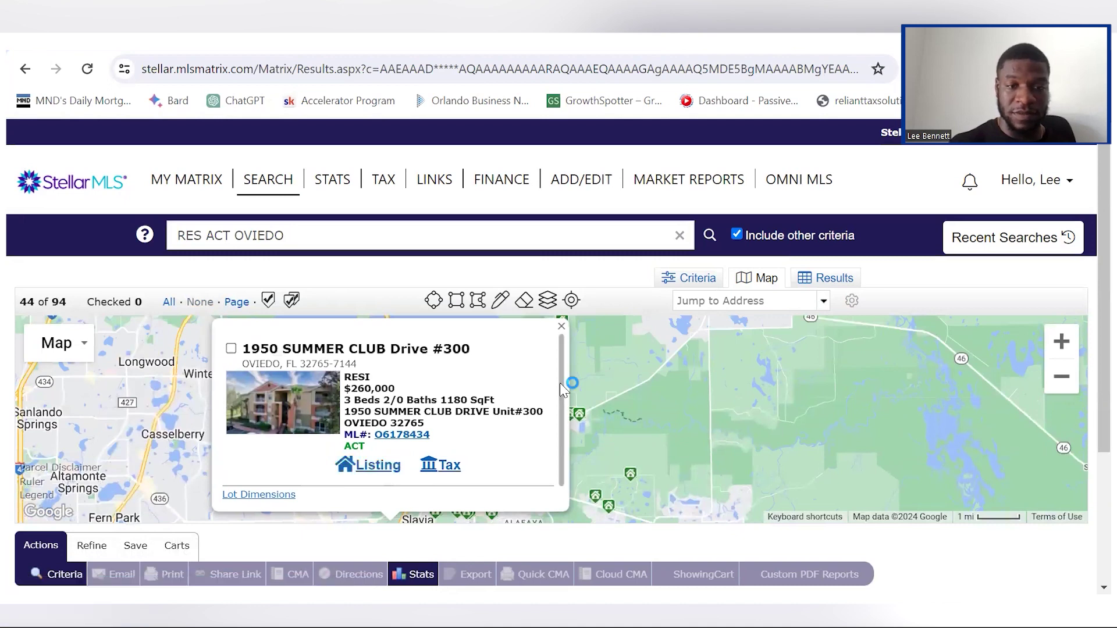
Dismiss the condo preview, then preview and dismiss the $356,500 three-bedroom home just south of Oviedo's center.
click(561, 328)
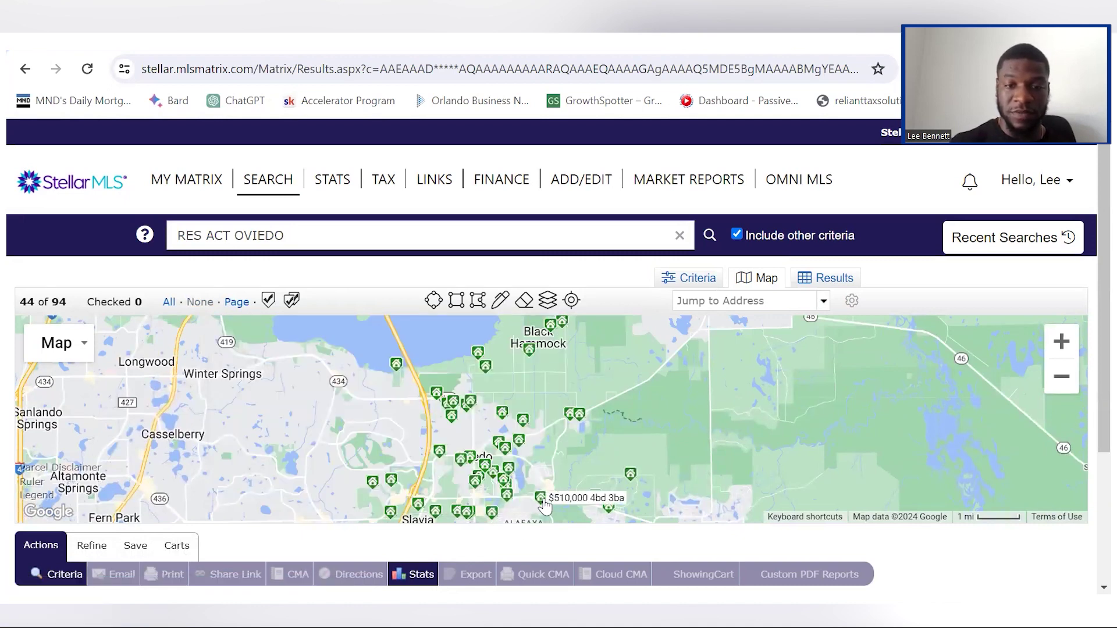
click(506, 495)
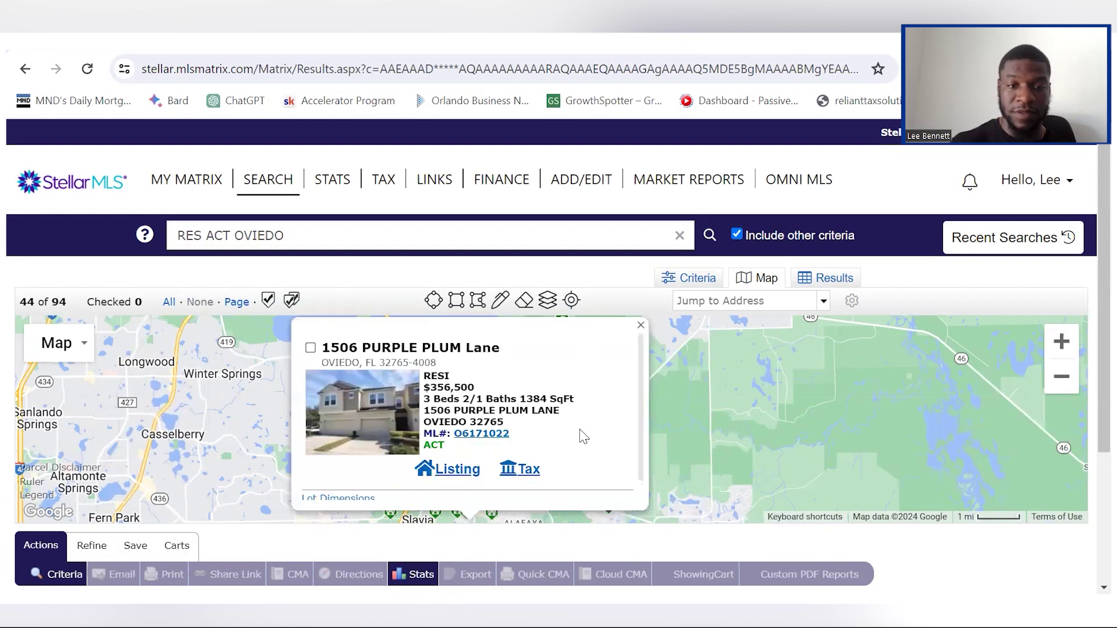
click(641, 326)
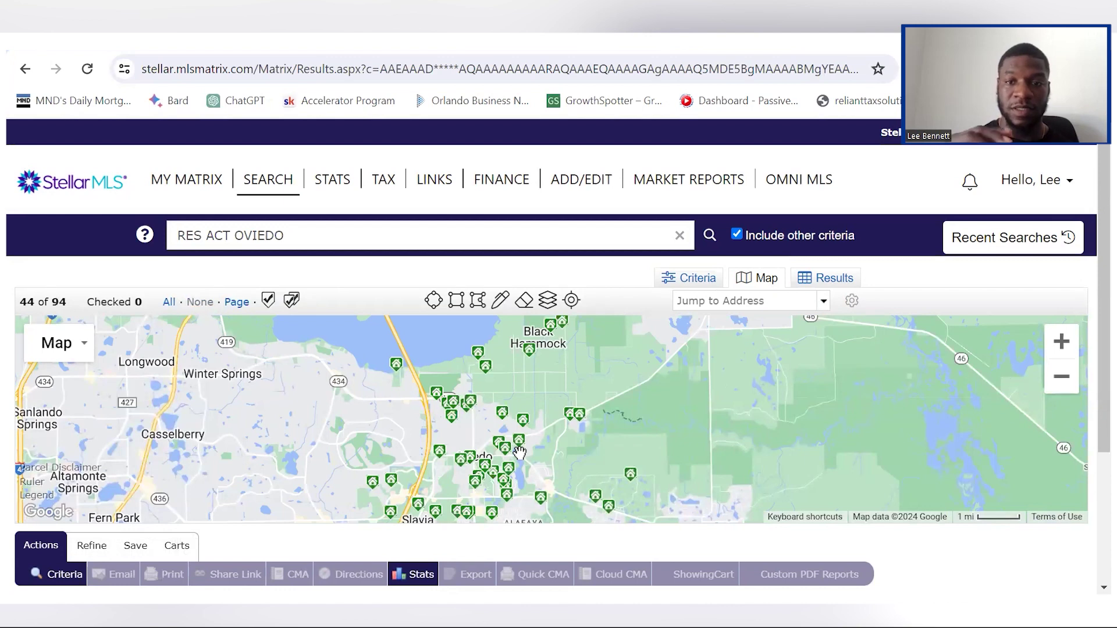
mouse_move(507, 454)
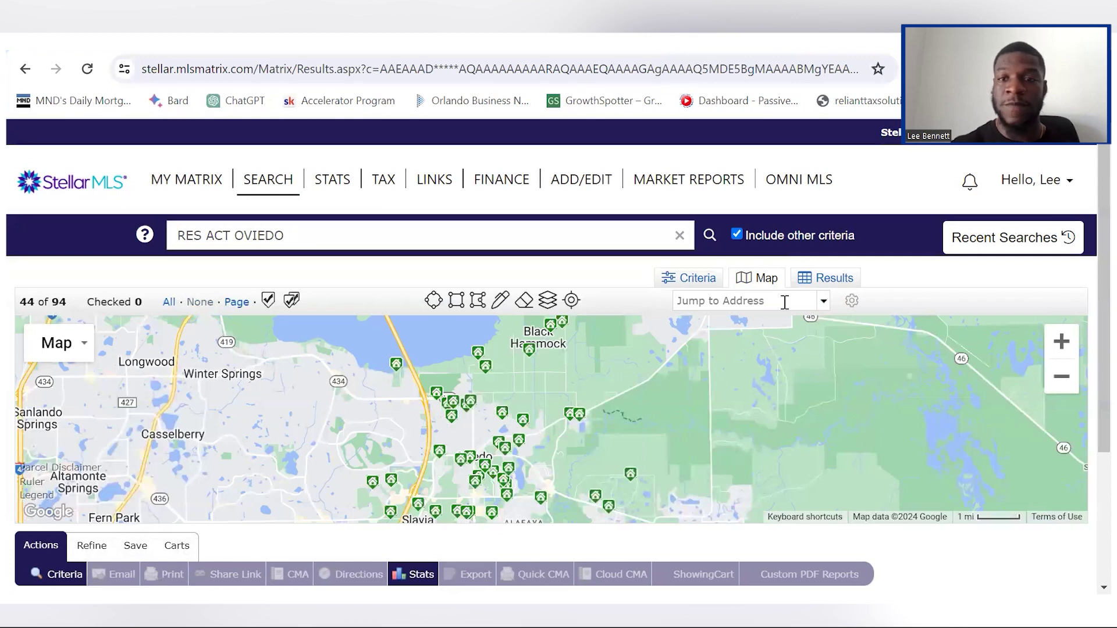
Switch to Niche's Oviedo profile and examine the report card, population, median home value, median rent and area map.
key(ctrl+Tab)
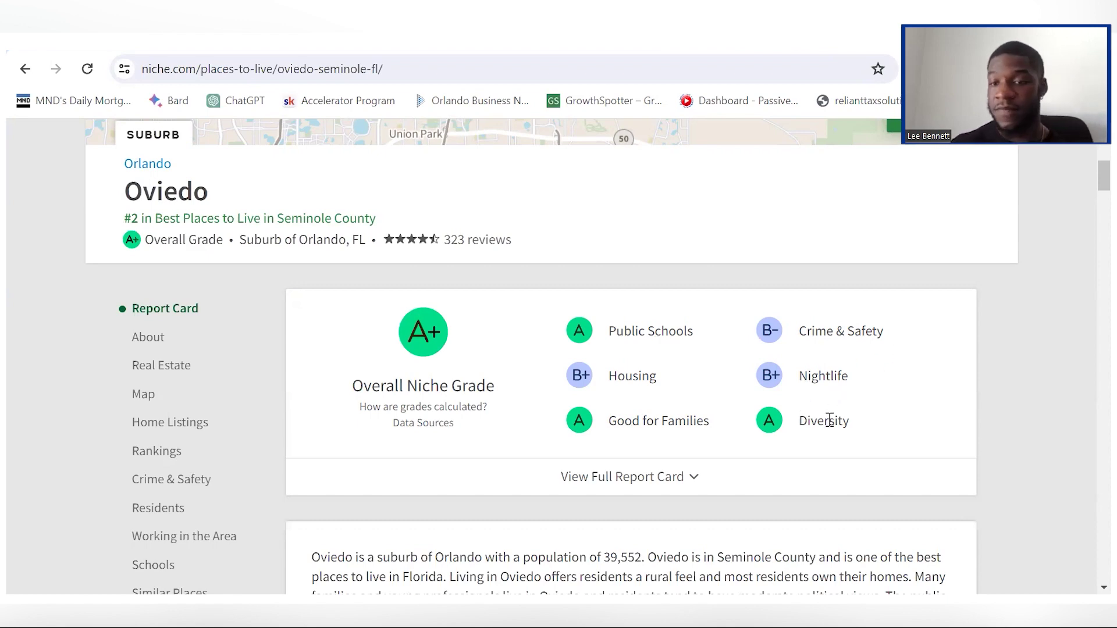
scroll(869, 423, down, 10)
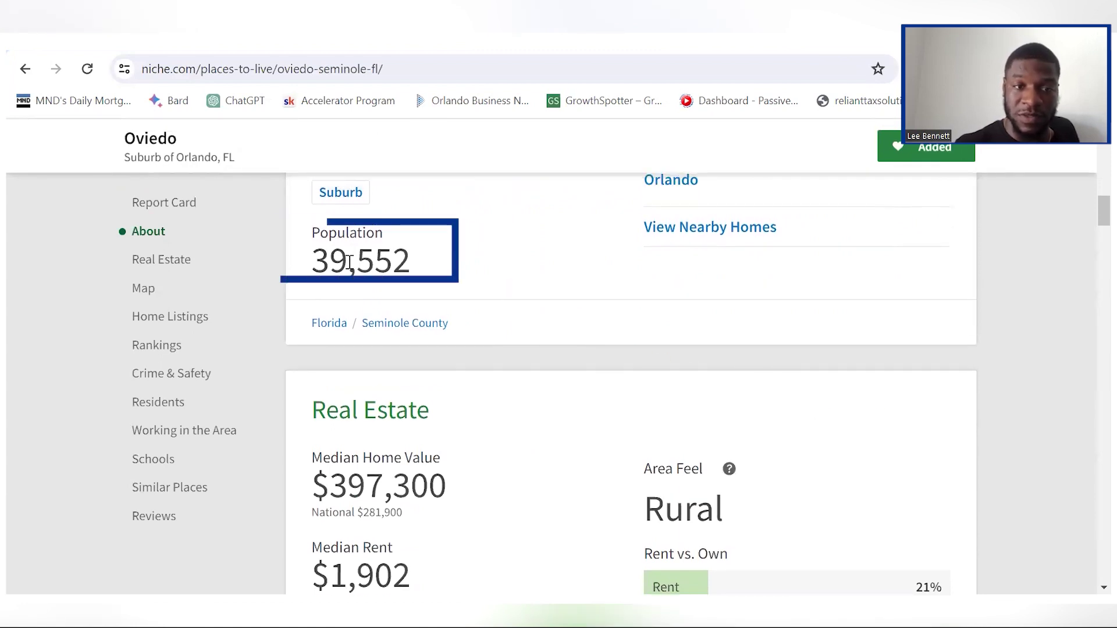
scroll(550, 303, down, 2)
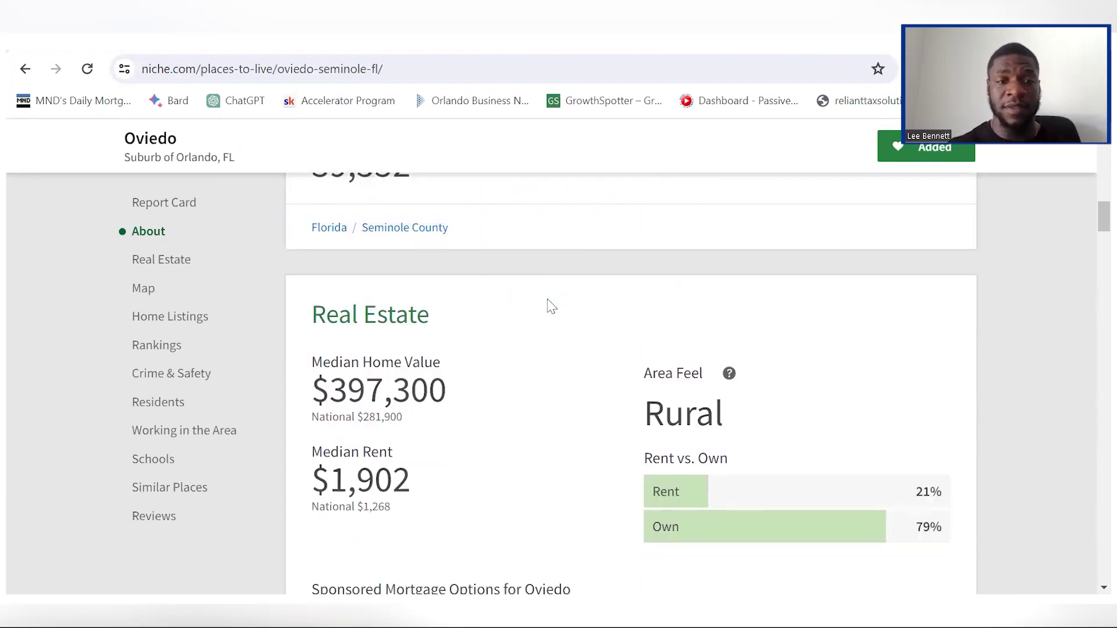
scroll(549, 303, down, 2)
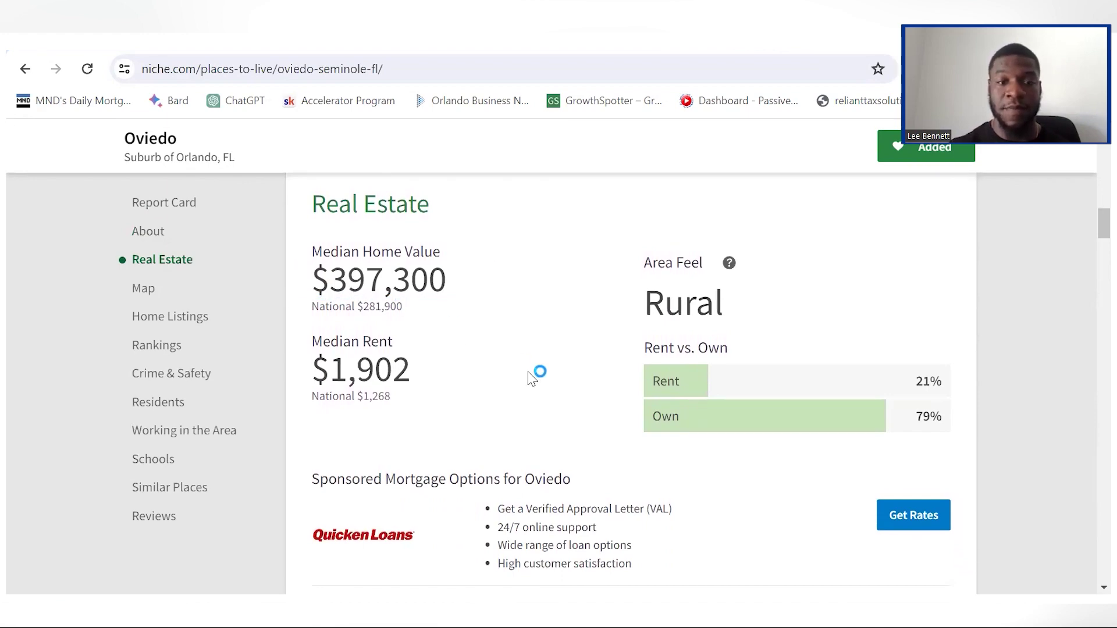
scroll(531, 378, down, 10)
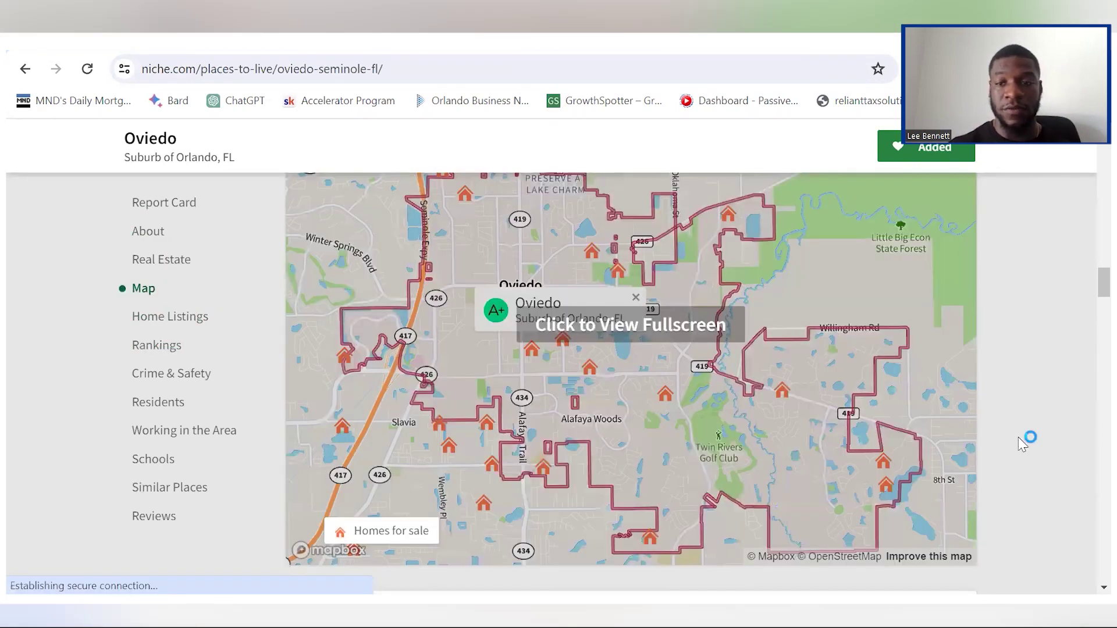
scroll(1019, 437, down, 1)
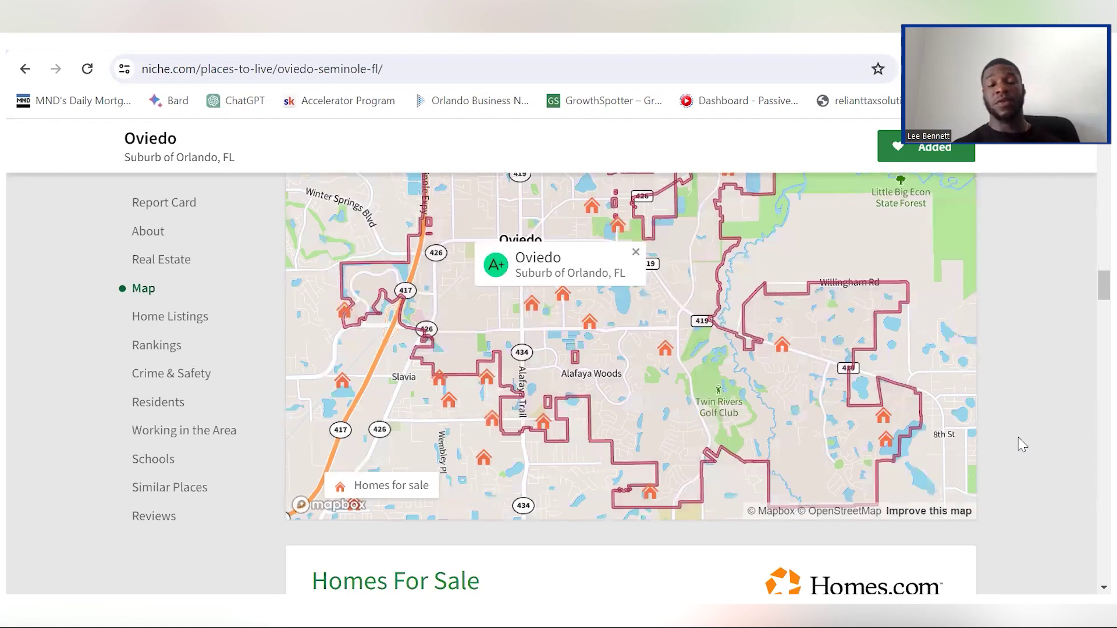
Examine Oviedo's Niche rankings, its violent and property crime rates, and its residents' age and education levels.
scroll(1018, 438, down, 10)
scroll(1018, 437, down, 5)
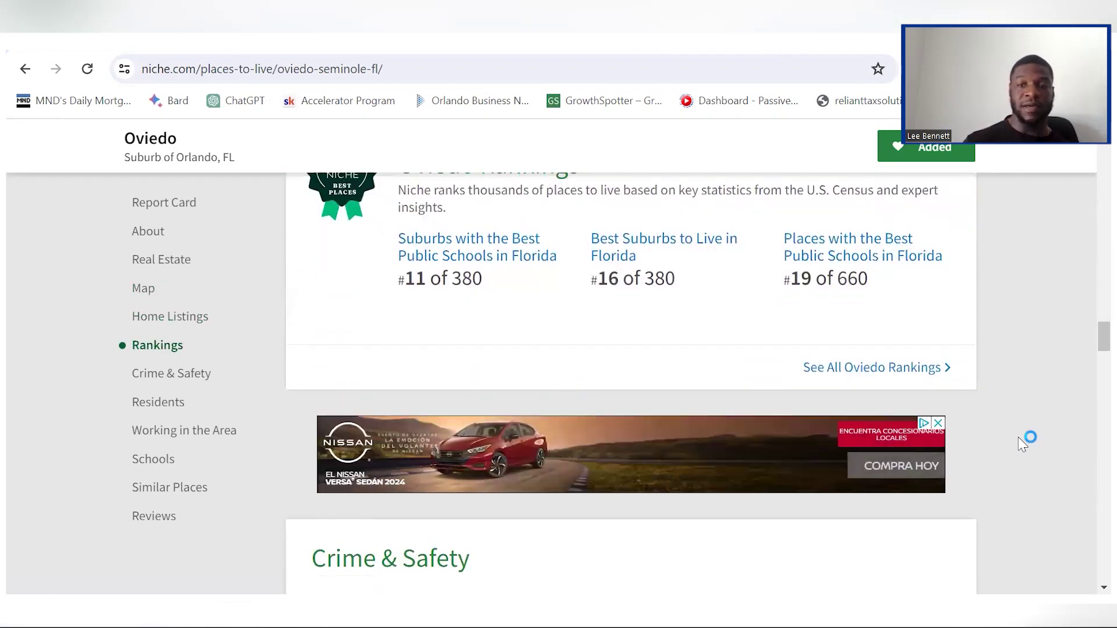
scroll(1023, 444, up, 2)
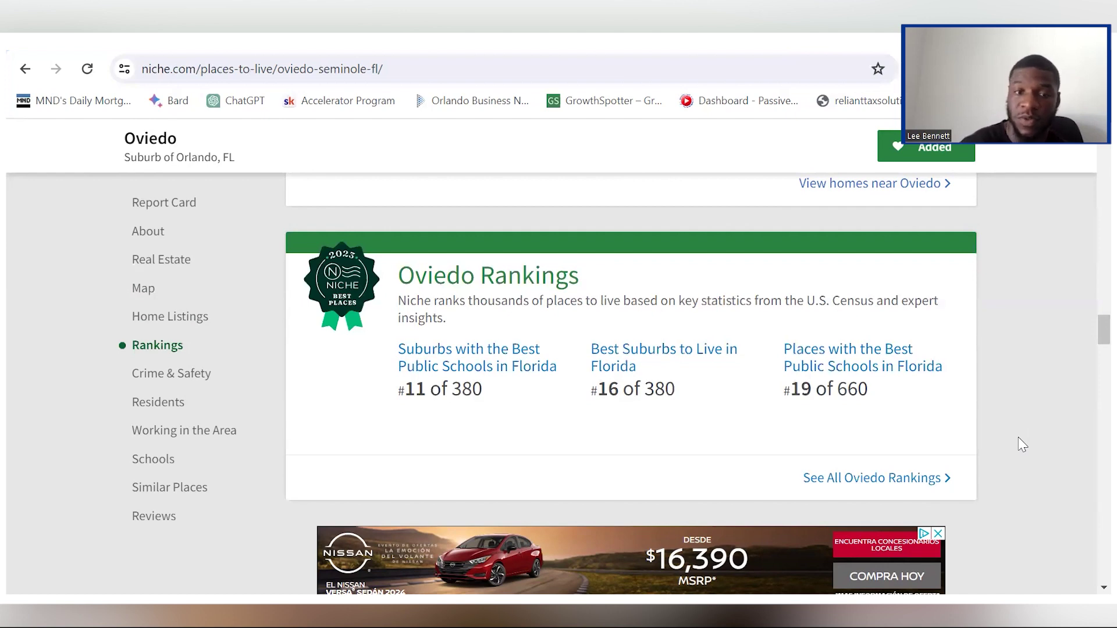
scroll(1018, 438, down, 8)
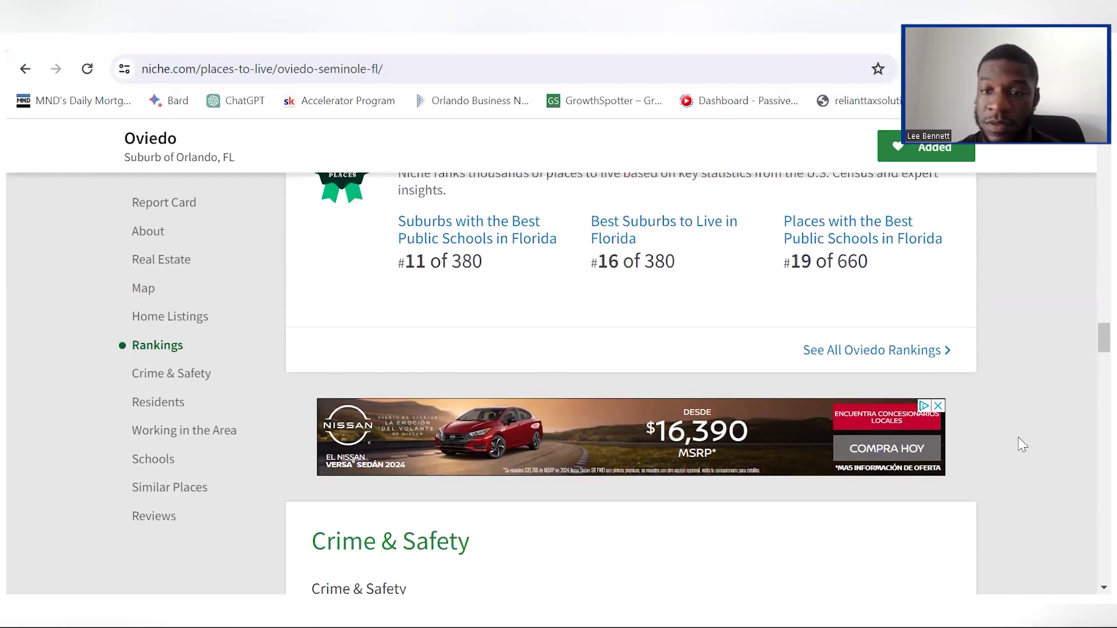
scroll(1018, 444, down, 2)
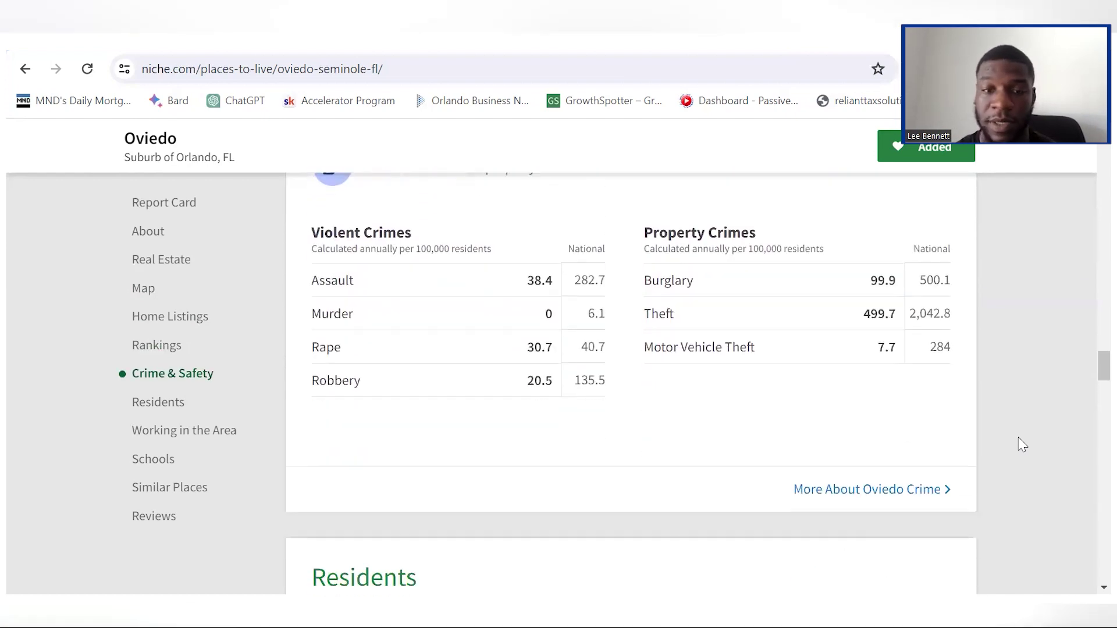
scroll(1019, 443, down, 4)
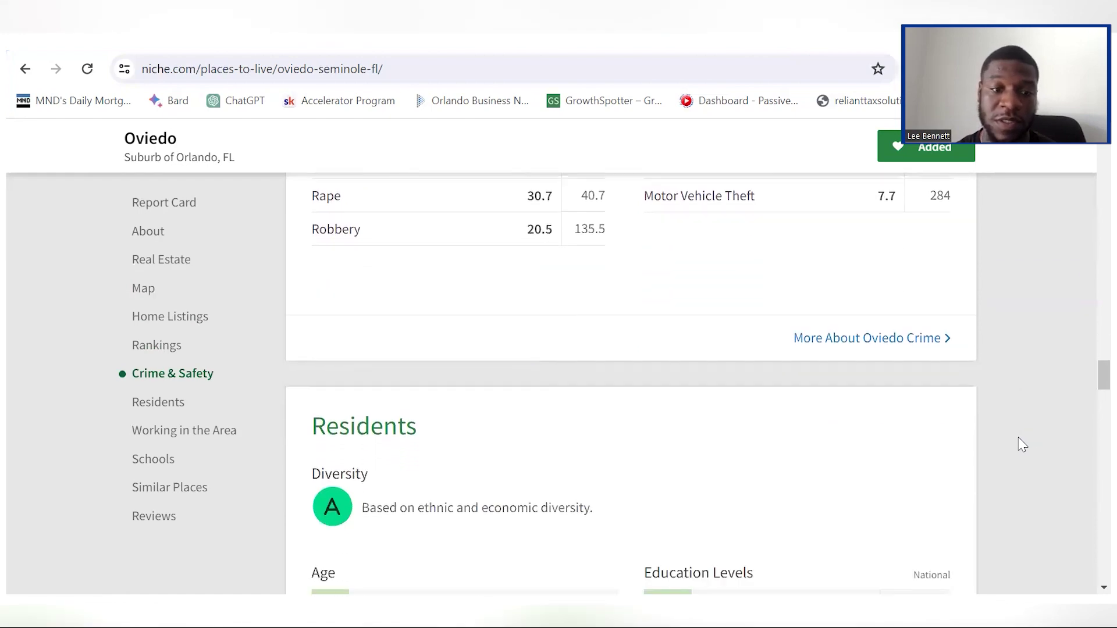
scroll(1022, 444, down, 5)
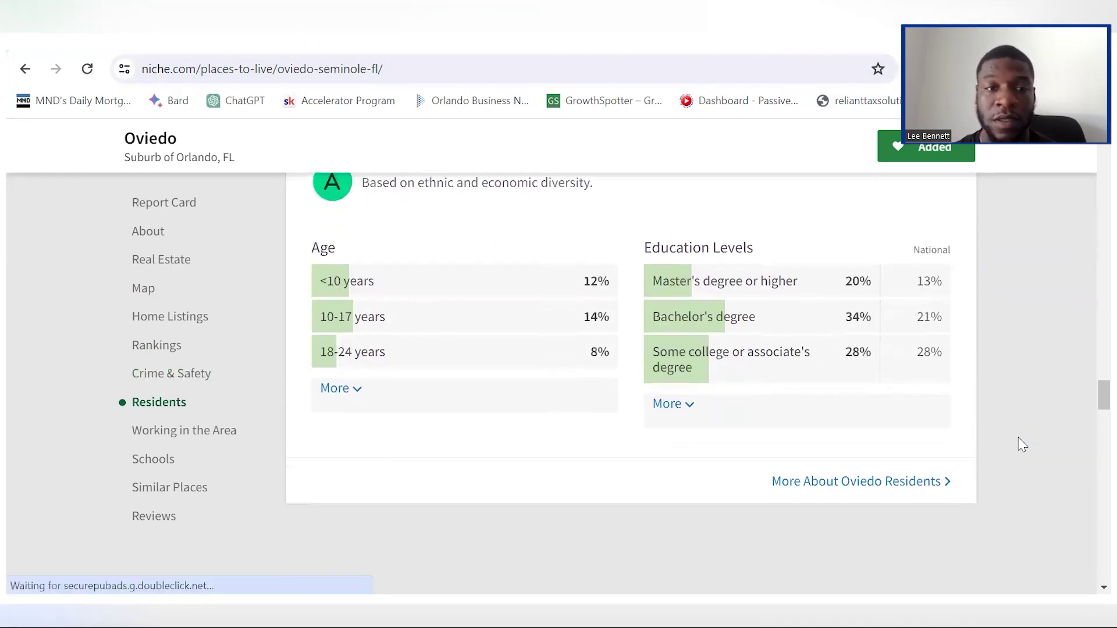
Return to the start of the Oviedo profile to view its location map, county ranking and overall grade.
scroll(1019, 439, up, 15)
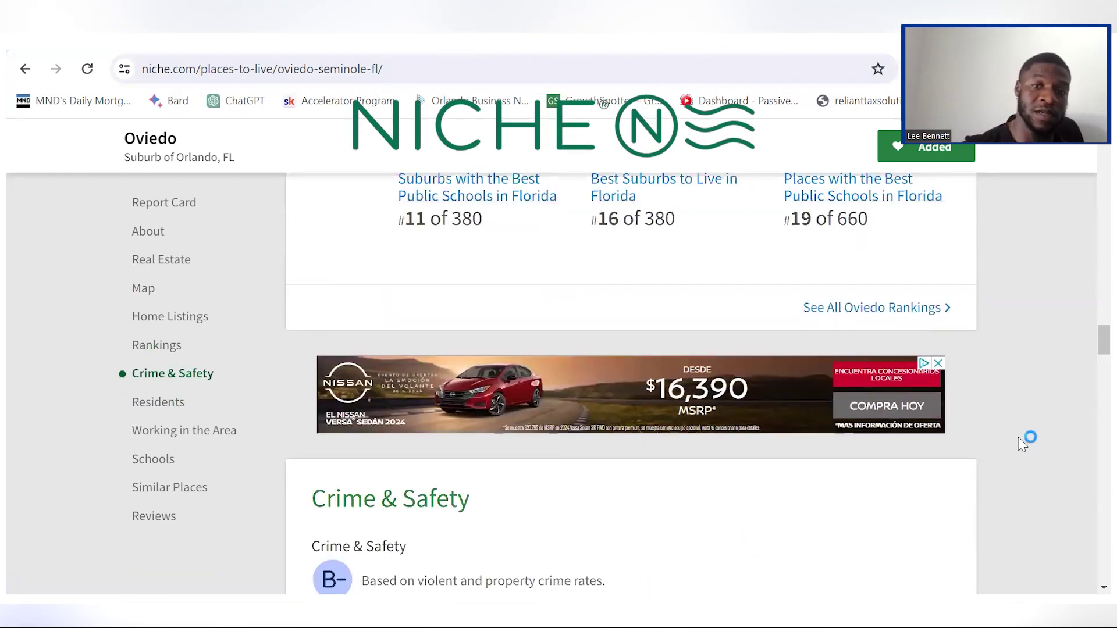
scroll(1022, 444, up, 8)
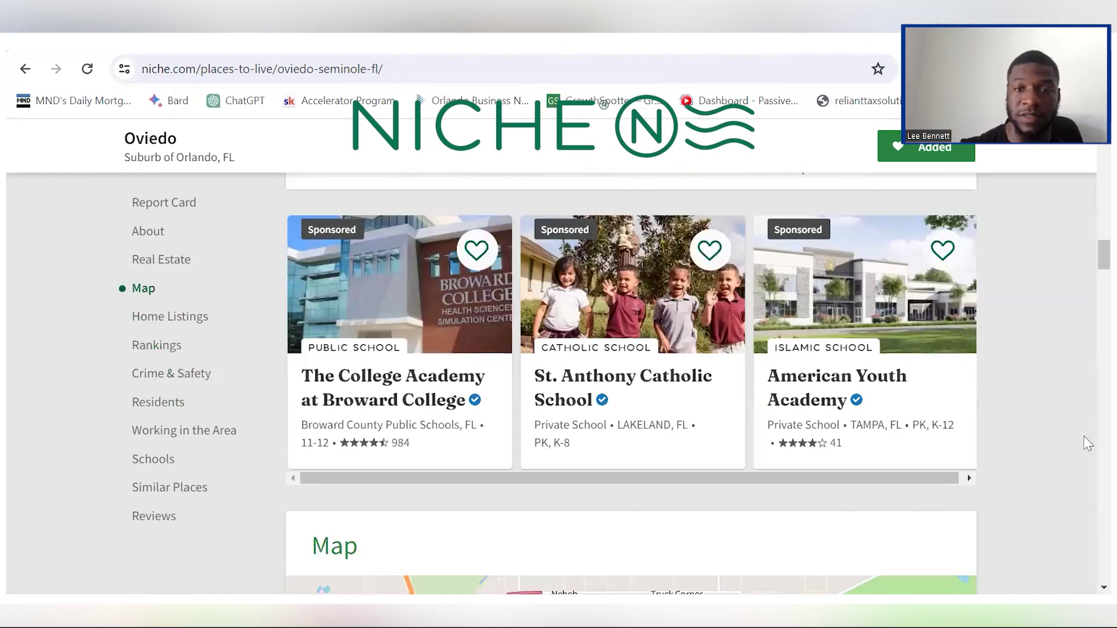
scroll(1017, 405, up, 12)
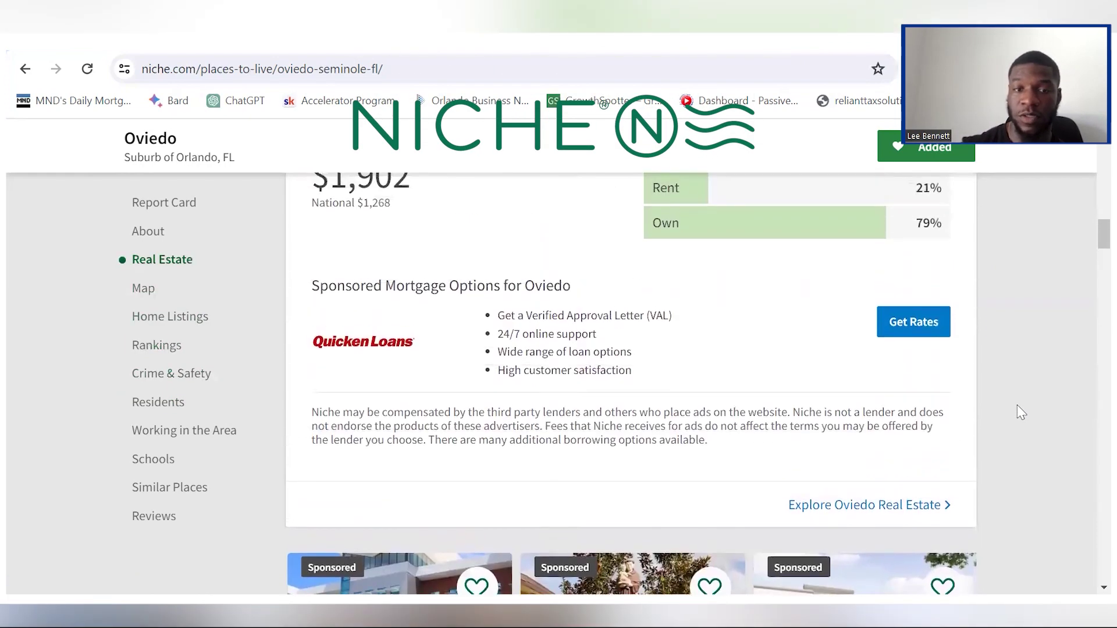
scroll(1017, 405, up, 6)
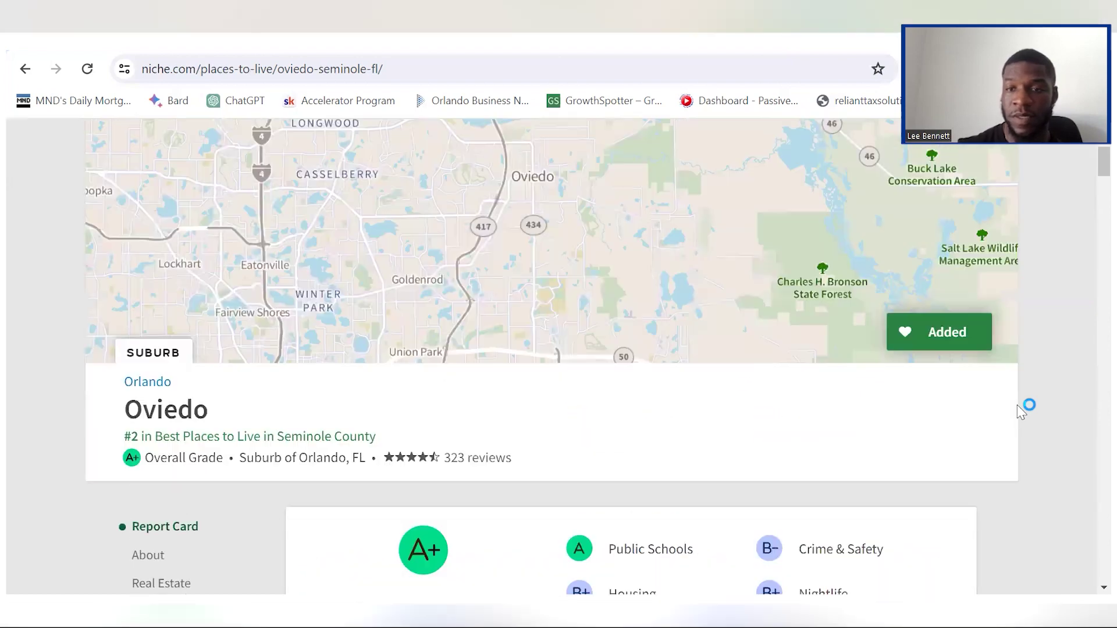
scroll(1017, 405, up, 1)
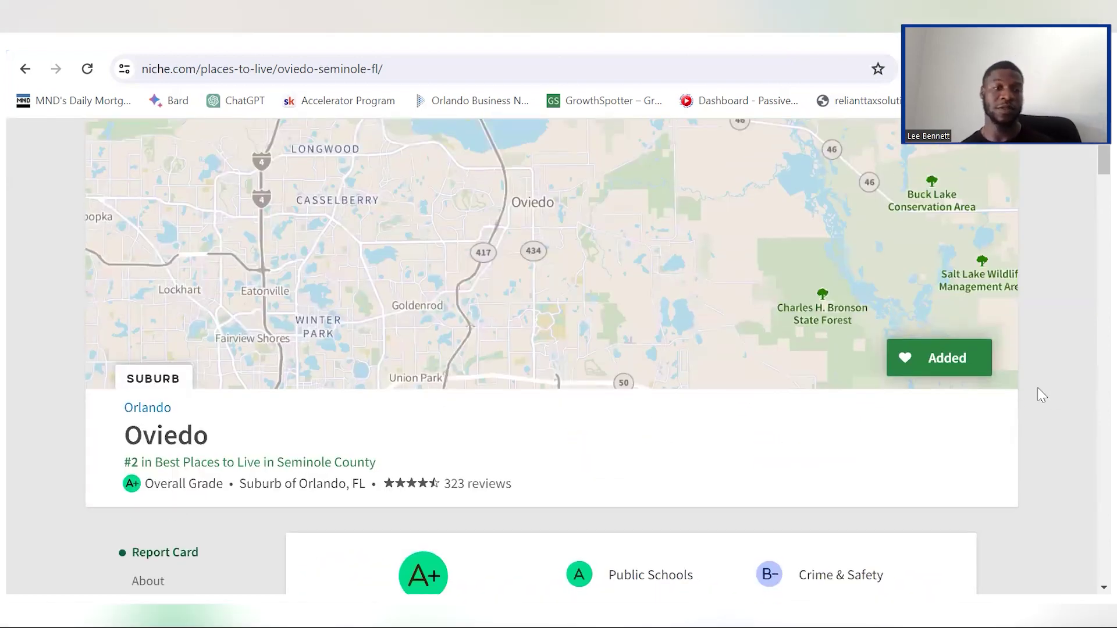